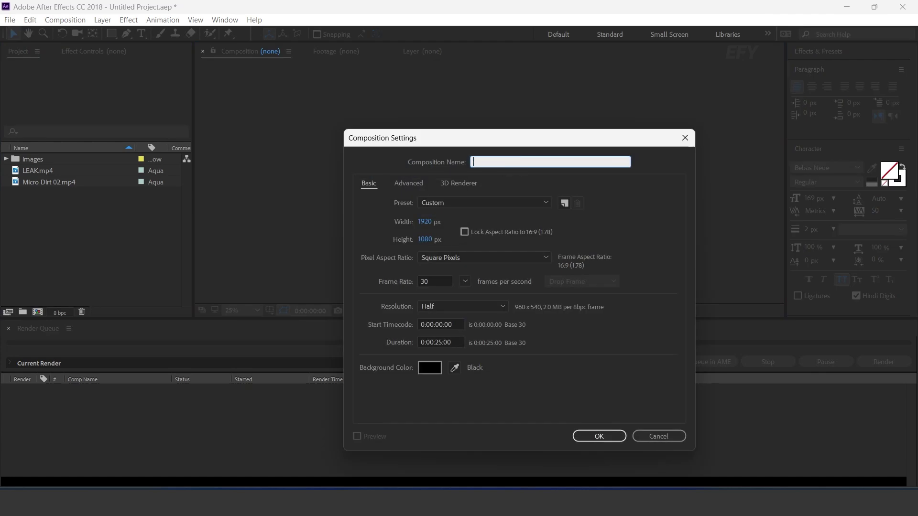
Create the 1920 × 1080 composition named "main comp" and add a black solid of the same size to it
type("main comp")
key("Return")
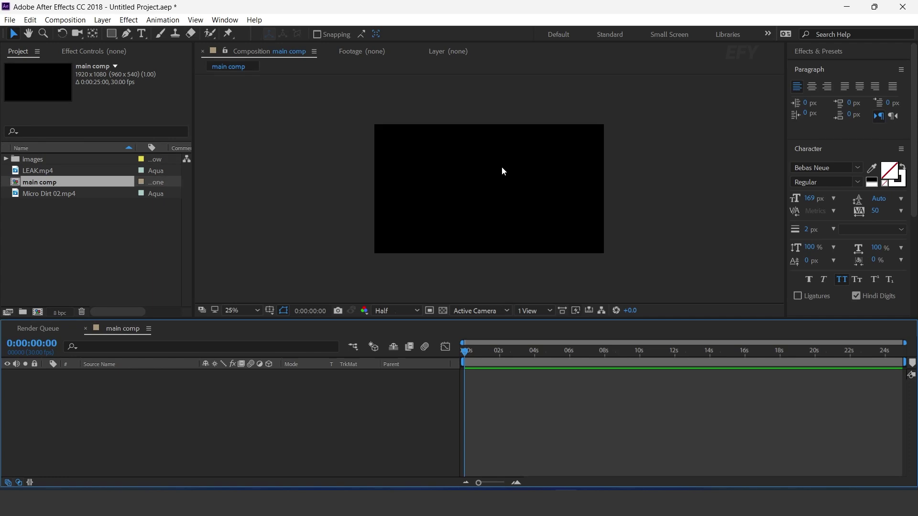
right_click(310, 409)
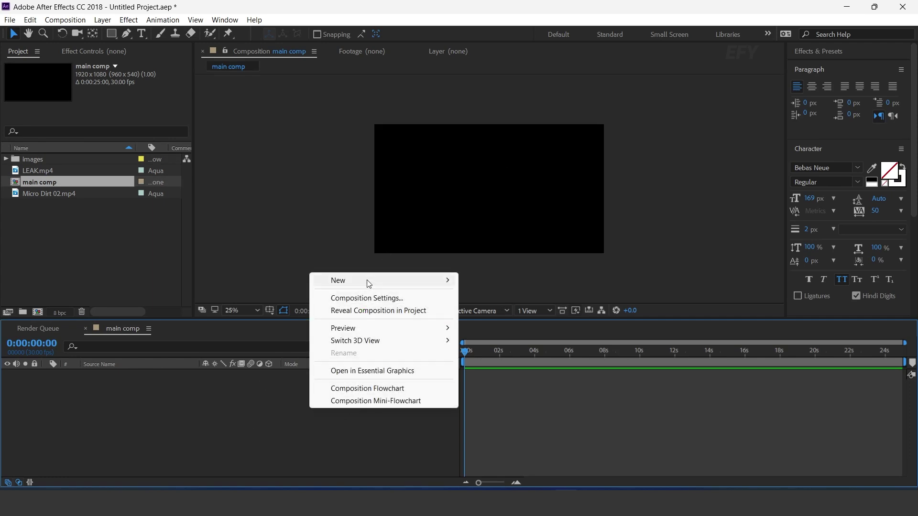
mouse_move(368, 282)
left_click(492, 311)
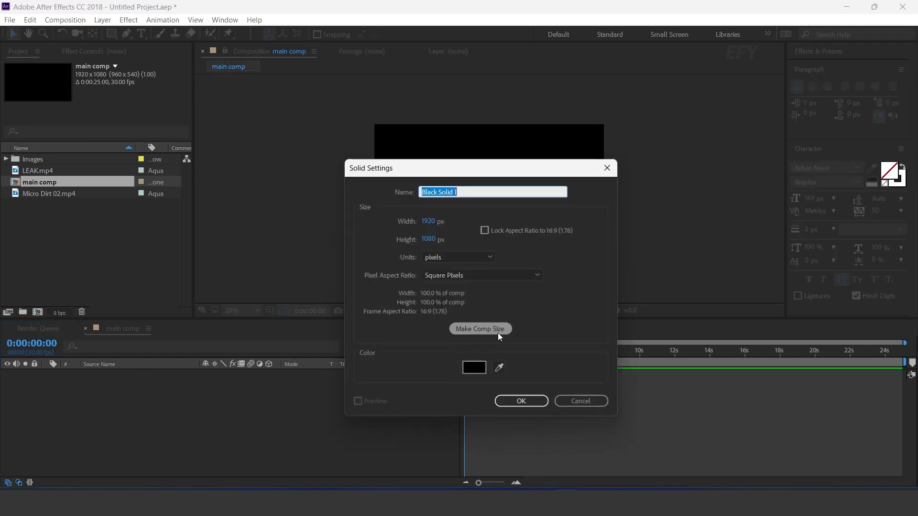
left_click(519, 402)
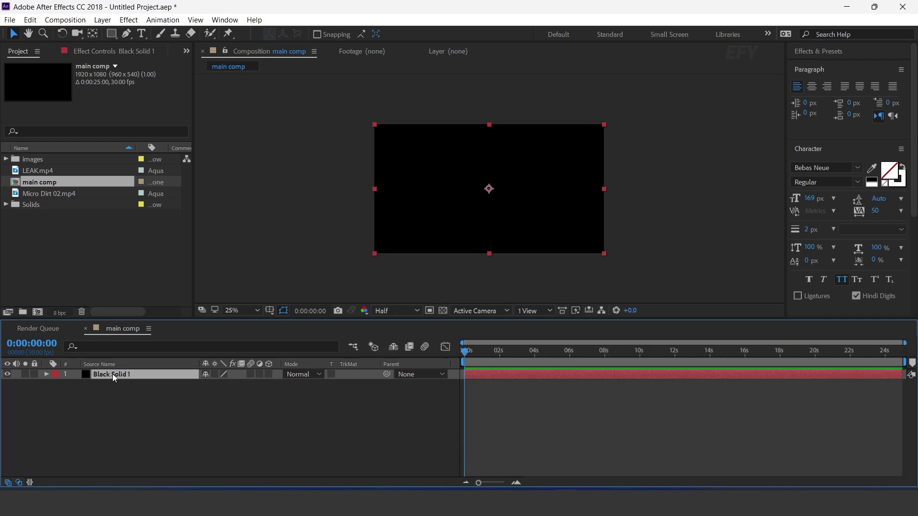
Apply the Fill effect to the black solid and set its color to purple
key("ctrl+space")
type("fil")
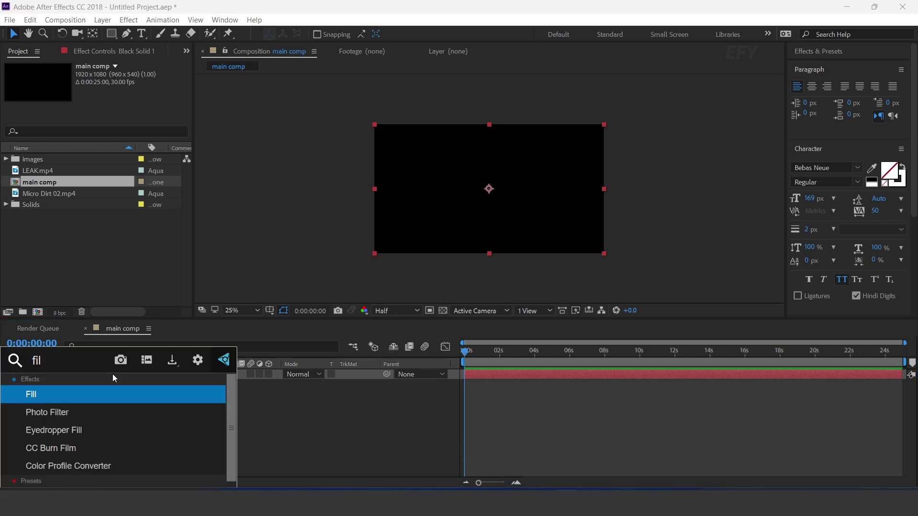
key("Return")
left_click(113, 106)
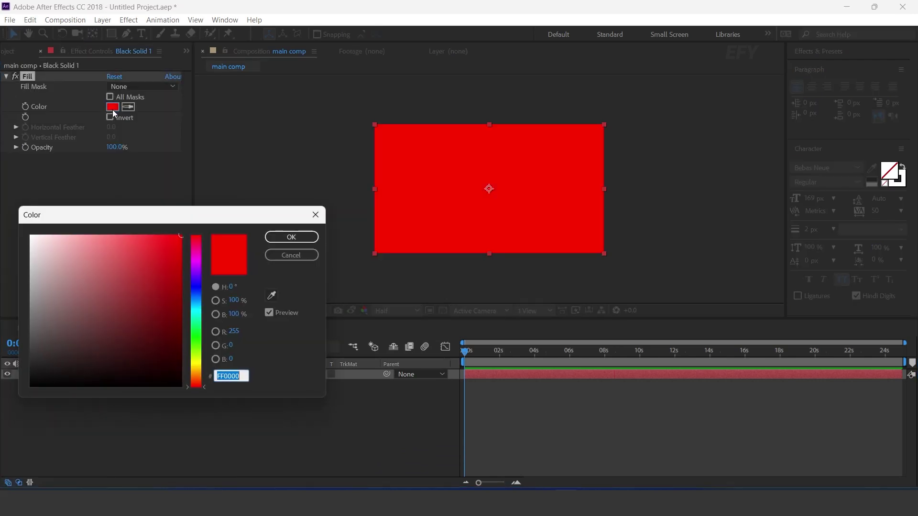
left_click_drag(196, 259, 152, 264)
left_click(292, 236)
left_click(329, 419)
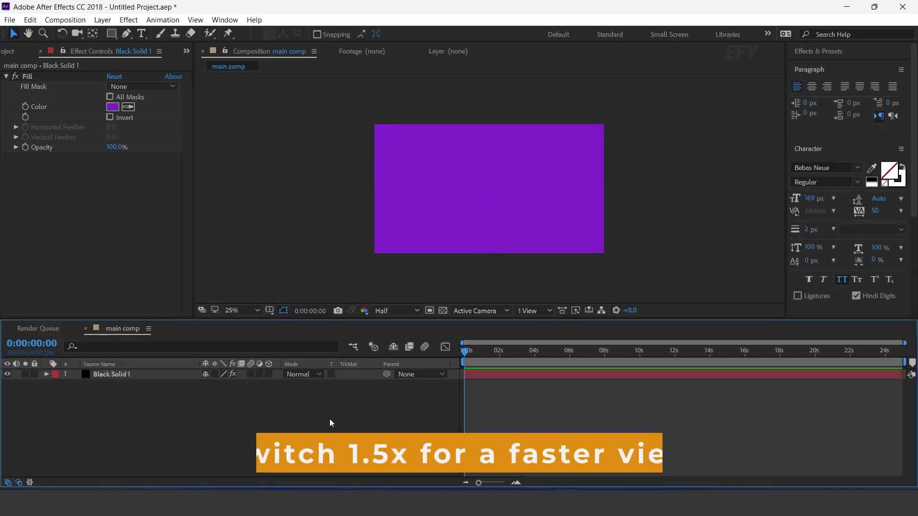
Create a new composition named "placeholder 1" with a width of 900 px and a height of 1080 px
left_click(97, 245)
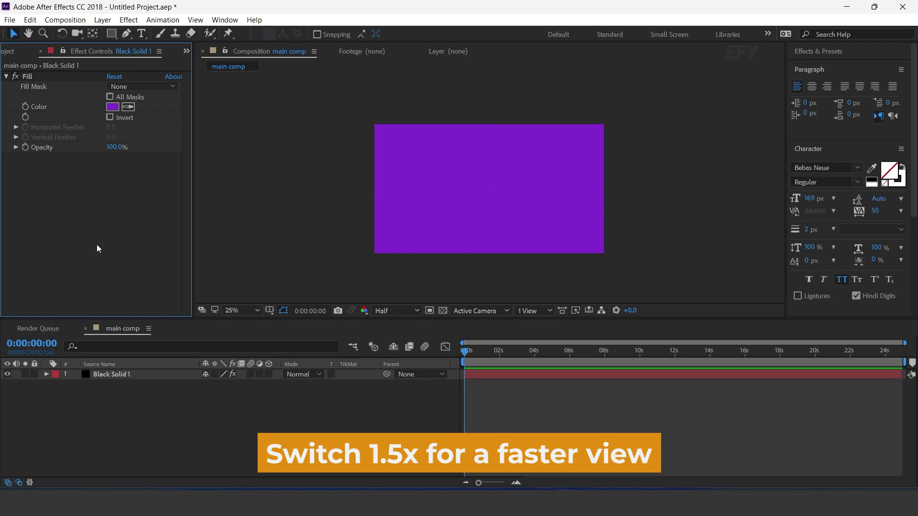
left_click(21, 48)
left_click(38, 254)
left_click(37, 312)
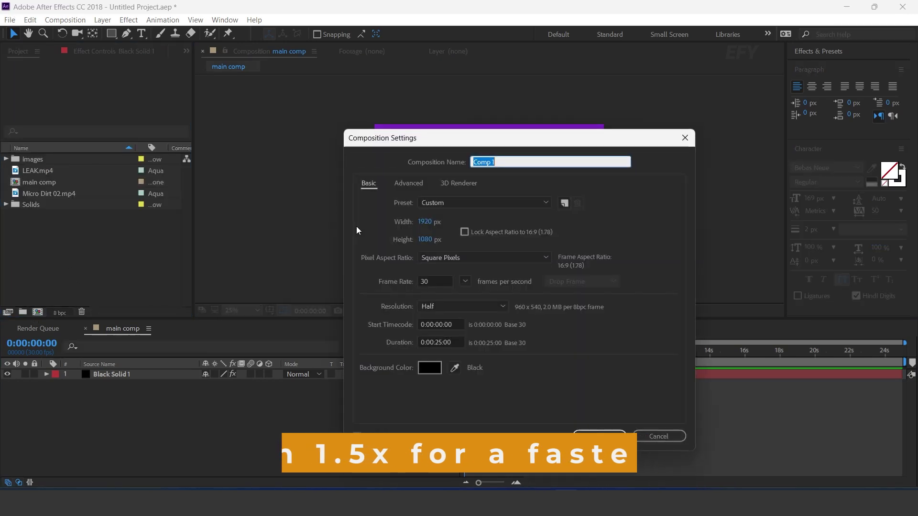
left_click(425, 221)
type("900")
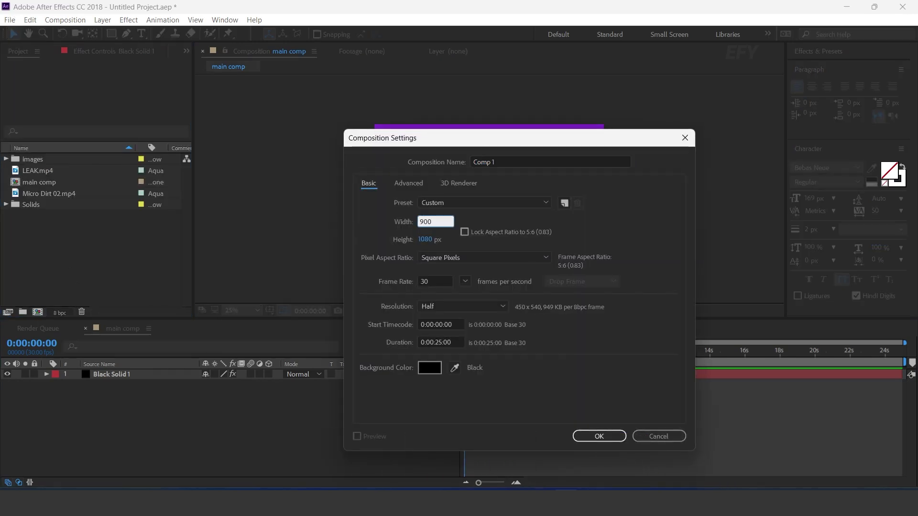
left_click_drag(522, 163, 437, 167)
type("placeholder 1")
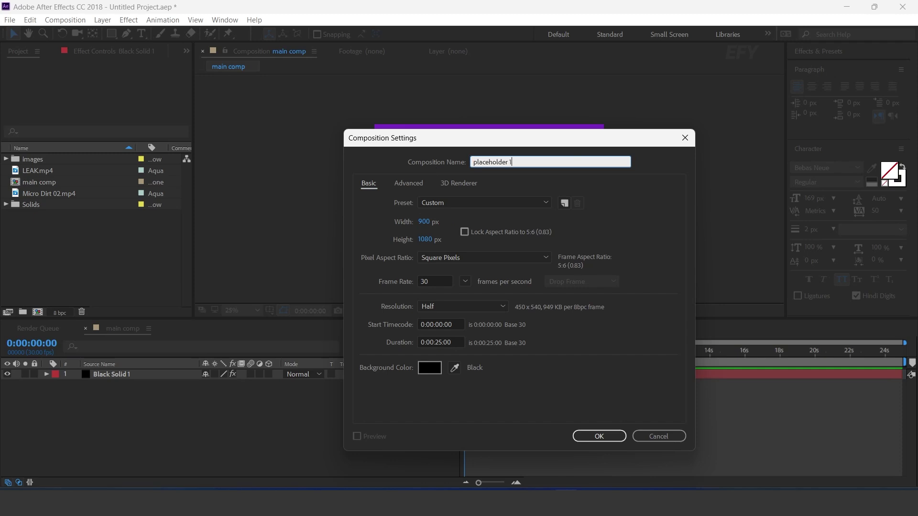
key("Return")
Add retro_5-transformed.jpeg from the images folder as a layer in the placeholder 1 composition
left_click(29, 159)
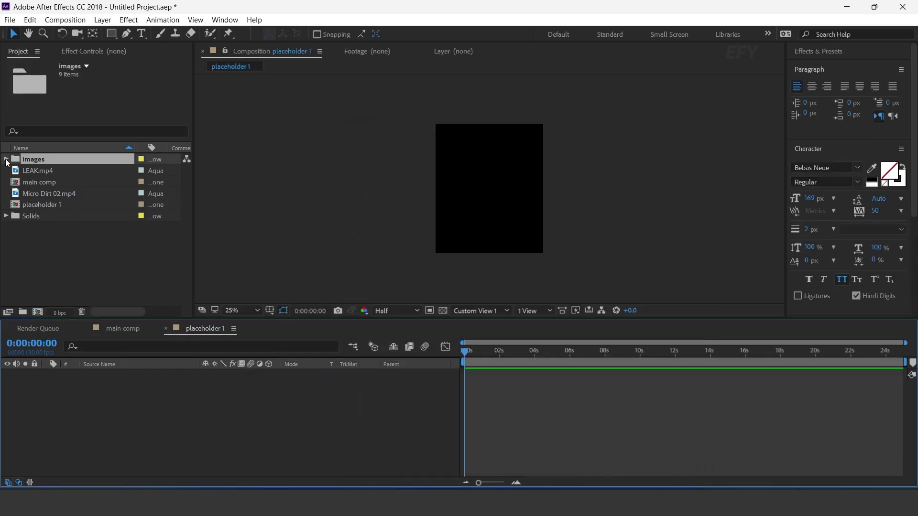
left_click(6, 159)
left_click(106, 205)
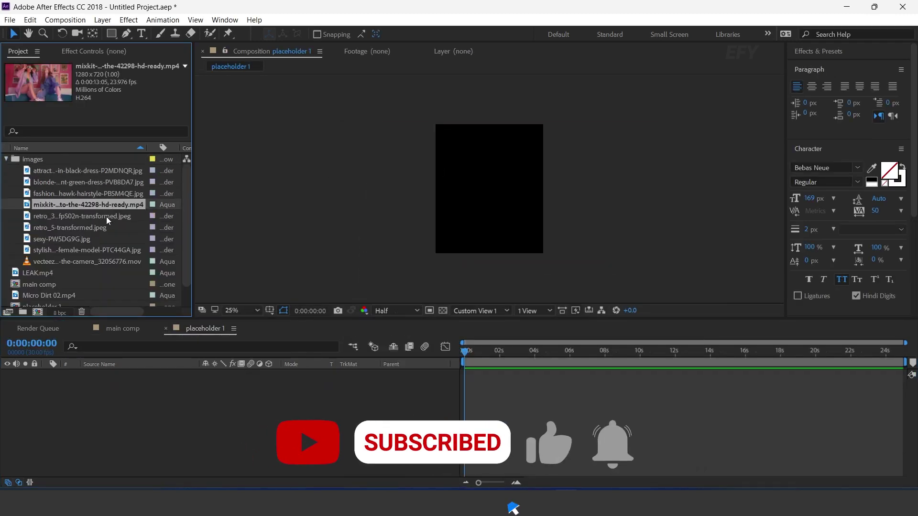
left_click(106, 217)
left_click(87, 228)
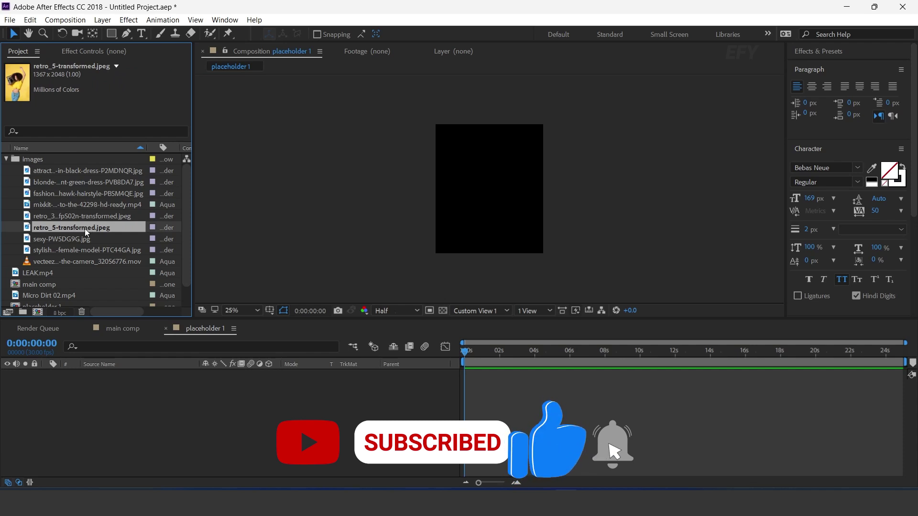
left_click_drag(250, 421, 258, 420)
Scale the retro_5 image to 67.7%, shift it slightly down within the frame, and close the placeholder 1 composition
key("s")
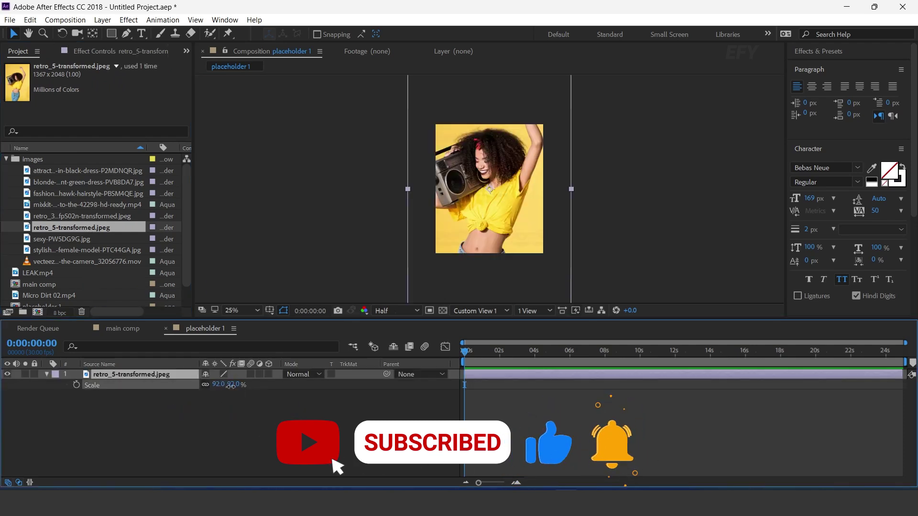
left_click_drag(218, 385, 269, 395)
left_click_drag(507, 180, 509, 188)
left_click(316, 443)
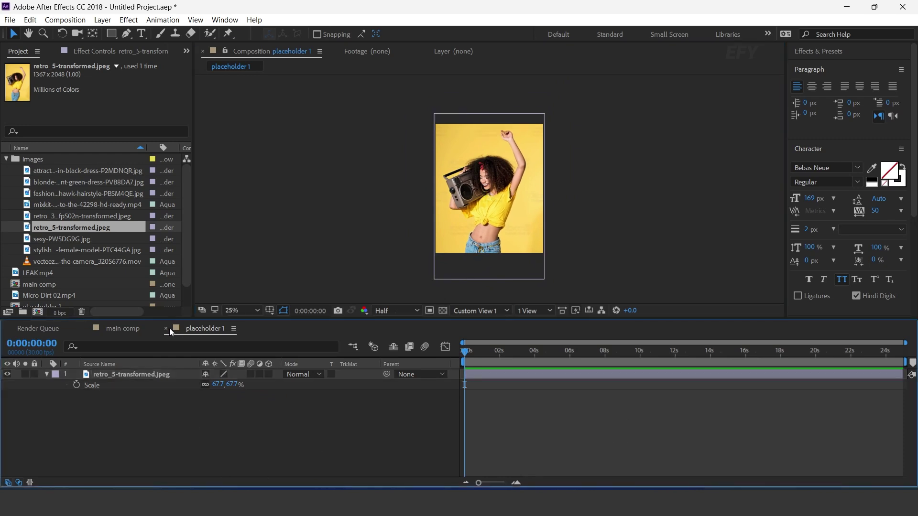
left_click(166, 328)
Create a 900 × 1080 composition named "bg Placeholder 1", nest placeholder 1 inside it, and close it
left_click(6, 159)
left_click(37, 312)
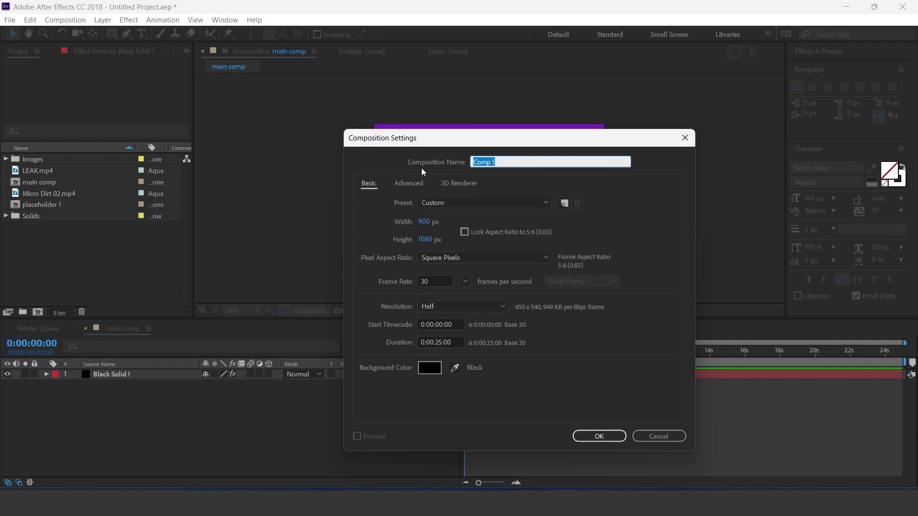
type("bg Placeholder 1")
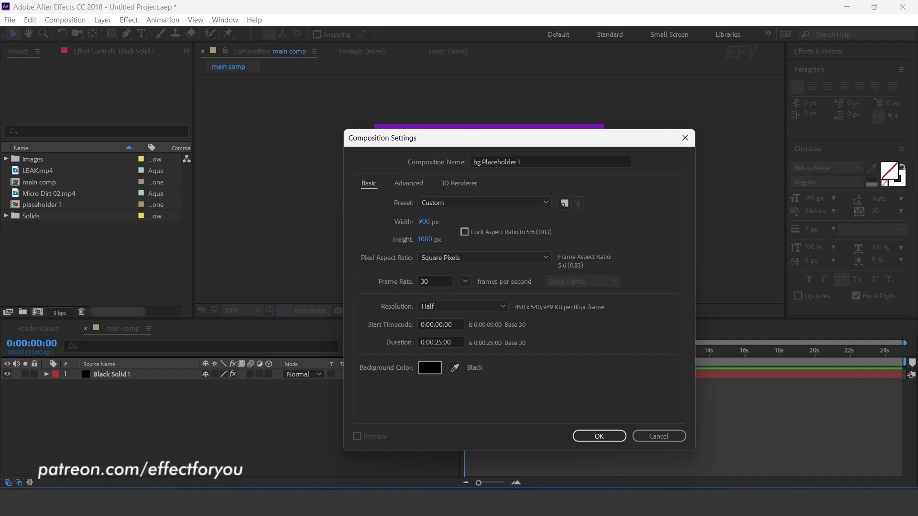
key("Return")
left_click_drag(39, 216, 185, 460)
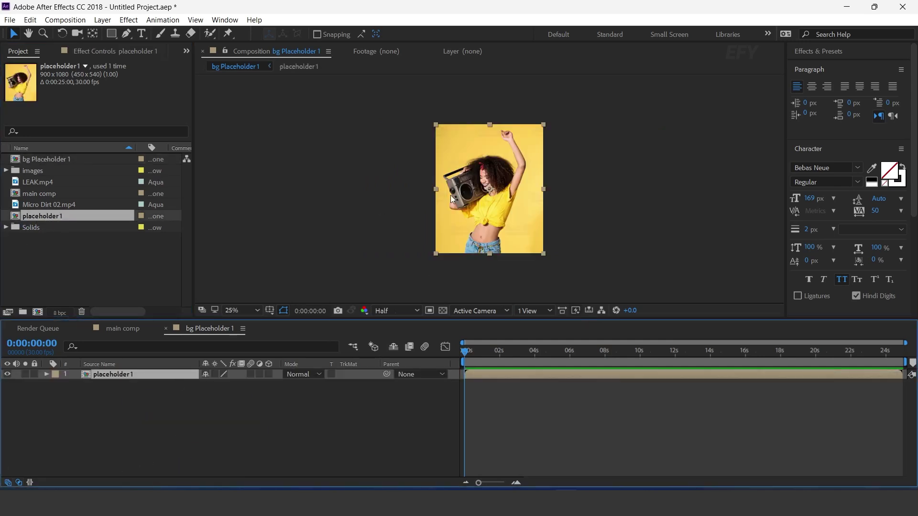
left_click(165, 328)
Add bg Placeholder 1 above the black solid in main comp and make it a 3D layer
left_click(41, 252)
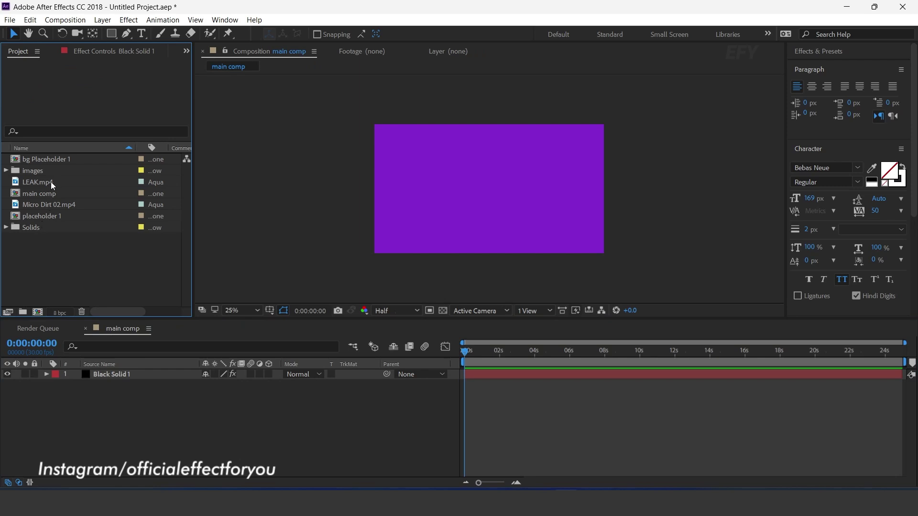
left_click_drag(41, 162, 153, 371)
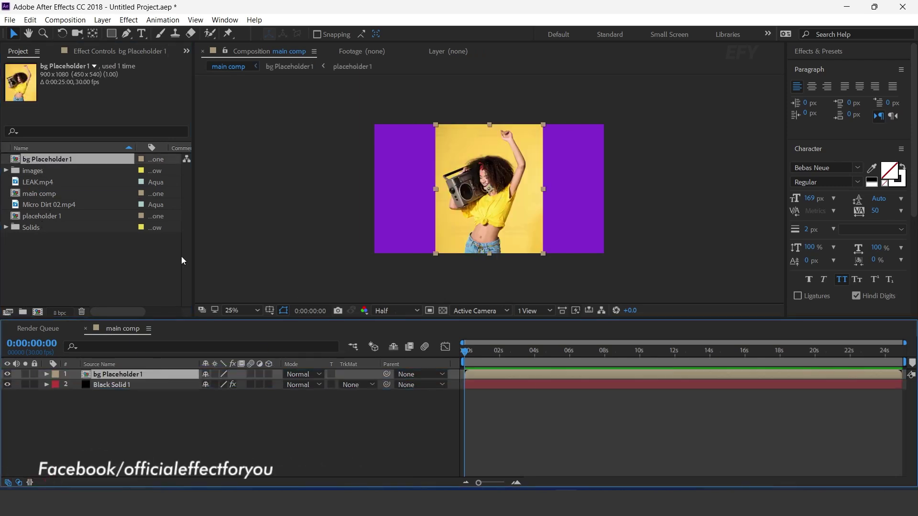
key("s")
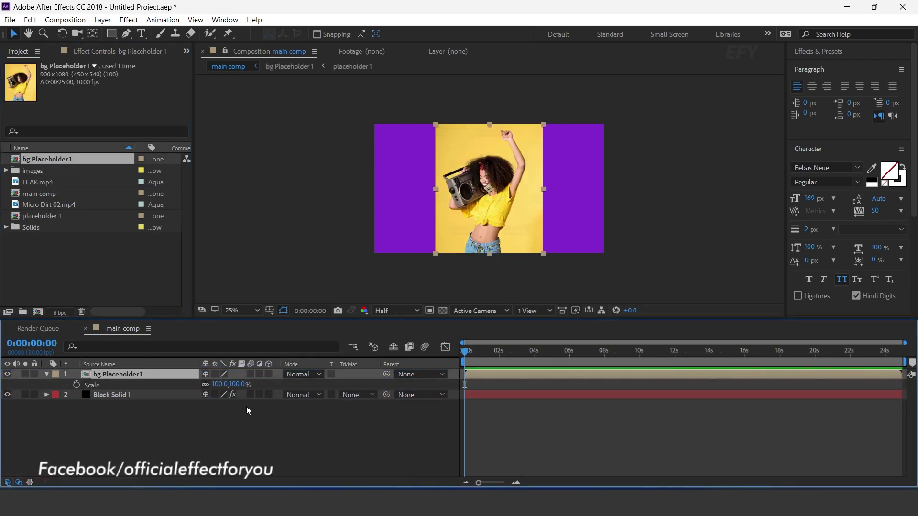
left_click(268, 374)
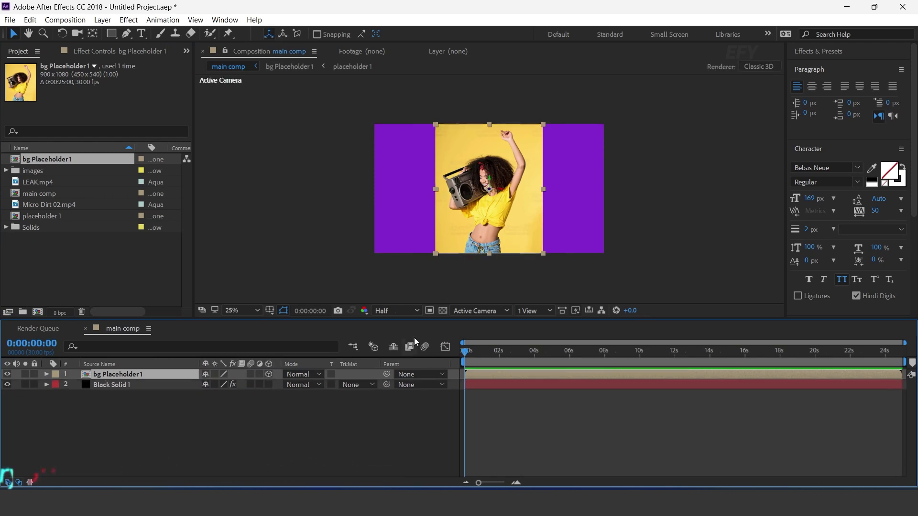
Show the composition in 2 Views and push bg Placeholder 1 back in depth in the Top view
left_click(530, 311)
left_click(557, 335)
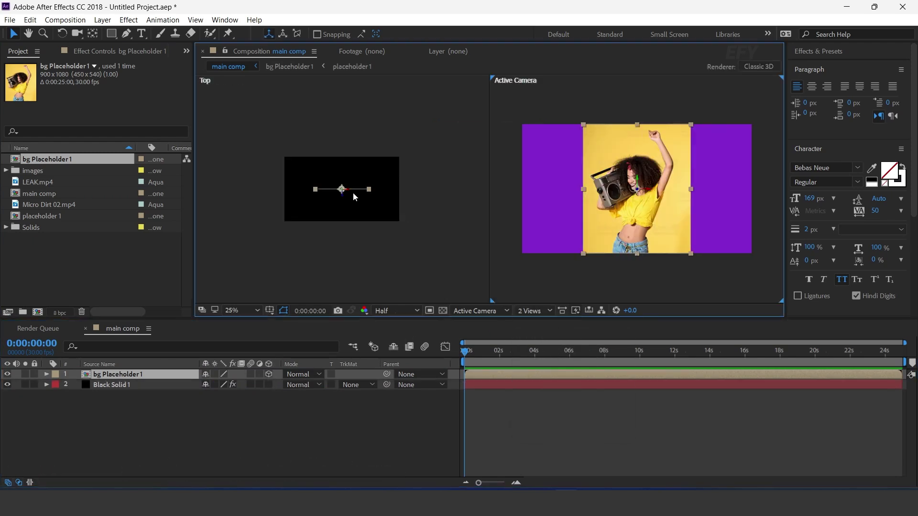
left_click_drag(341, 193, 345, 119)
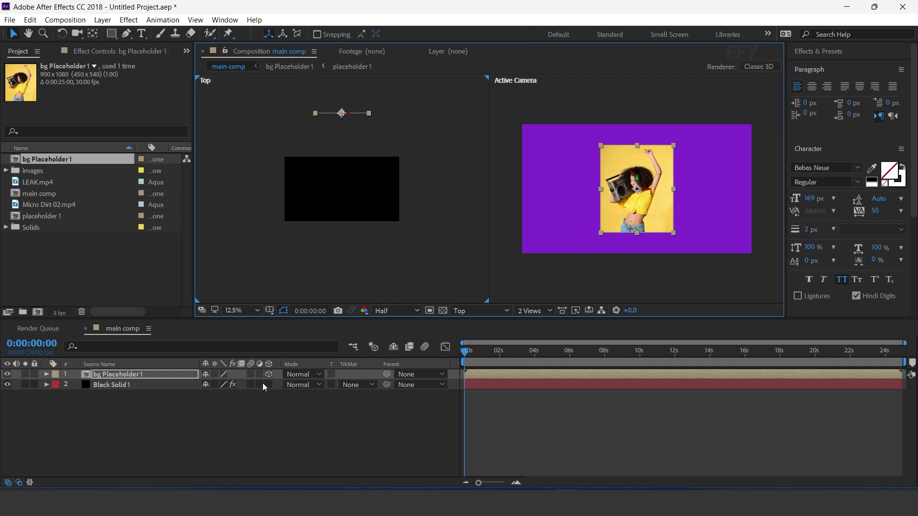
Scale the bg Placeholder 1 layer to 183% and position it over the right half of the frame
key("s")
left_click_drag(249, 385, 277, 385)
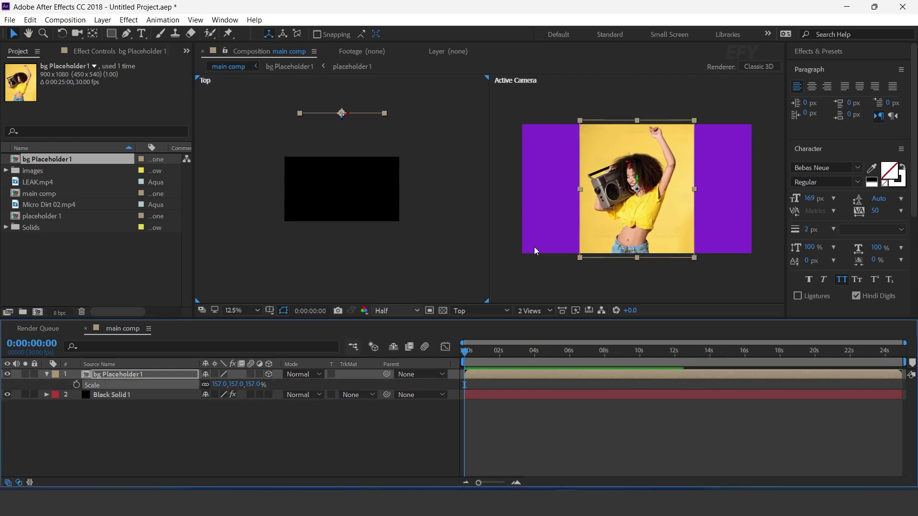
left_click_drag(661, 191, 717, 189)
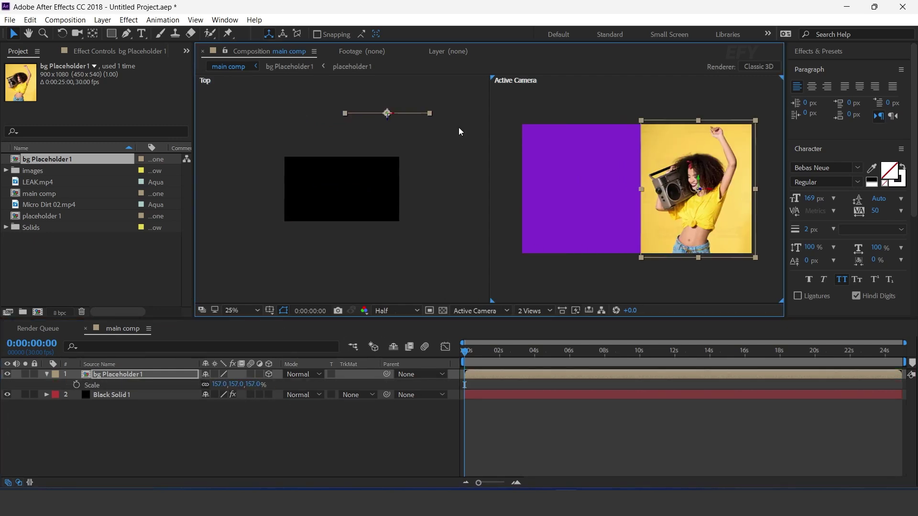
left_click_drag(252, 383, 265, 384)
left_click(703, 182)
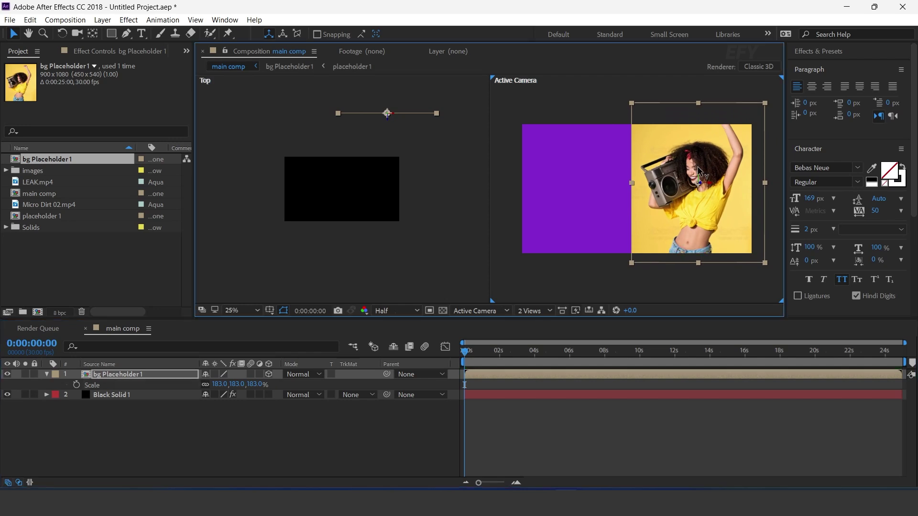
left_click_drag(712, 185, 723, 186)
left_click(231, 429)
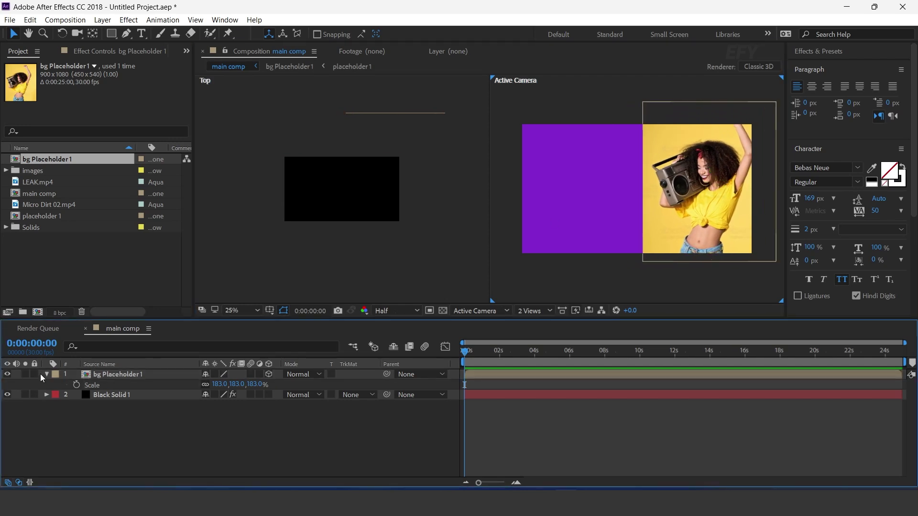
left_click(46, 374)
Apply the Tint effect to bg Placeholder 1 with its default black and white mapping
left_click(119, 375)
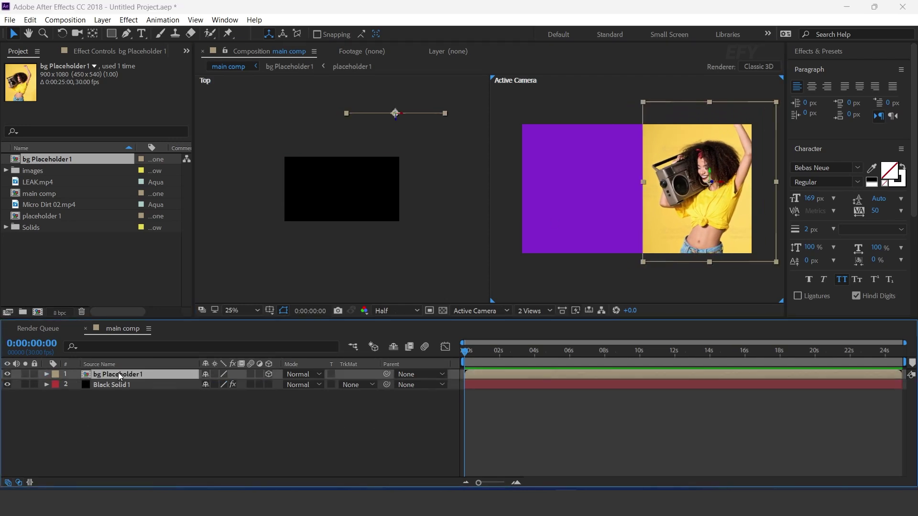
key("ctrl+space")
type("tin")
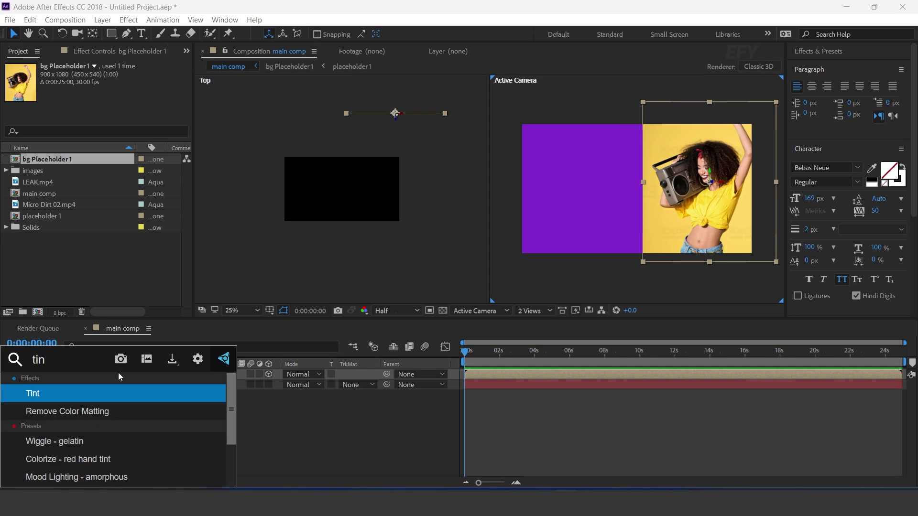
key("Return")
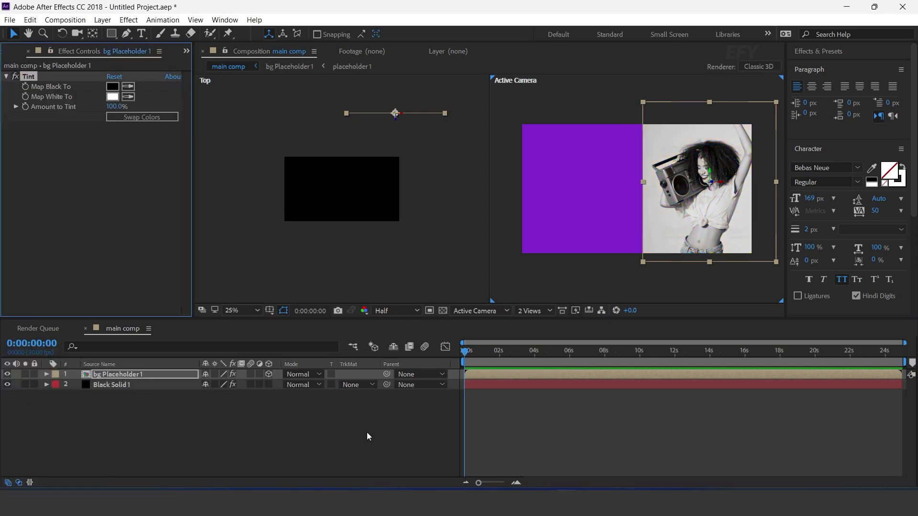
left_click(367, 434)
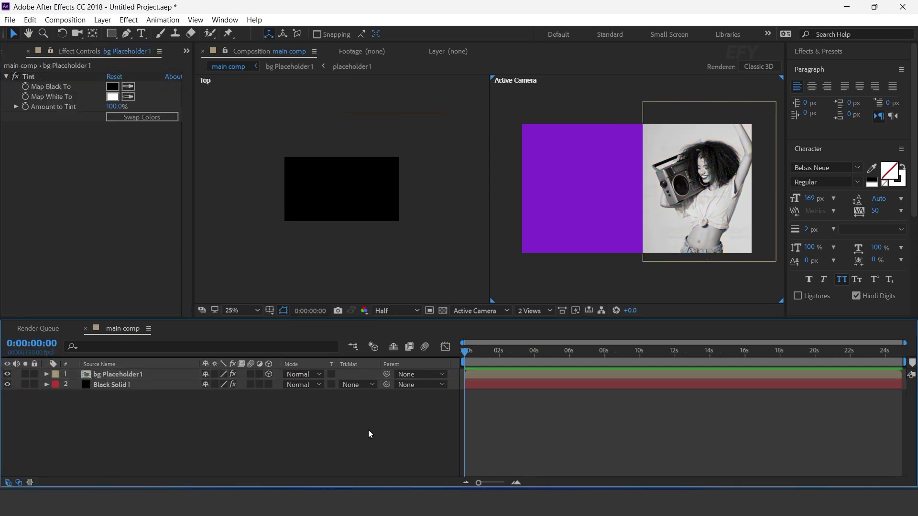
Set the opacity of the bg Placeholder 1 layer to 20% and collapse its properties
left_click(142, 374)
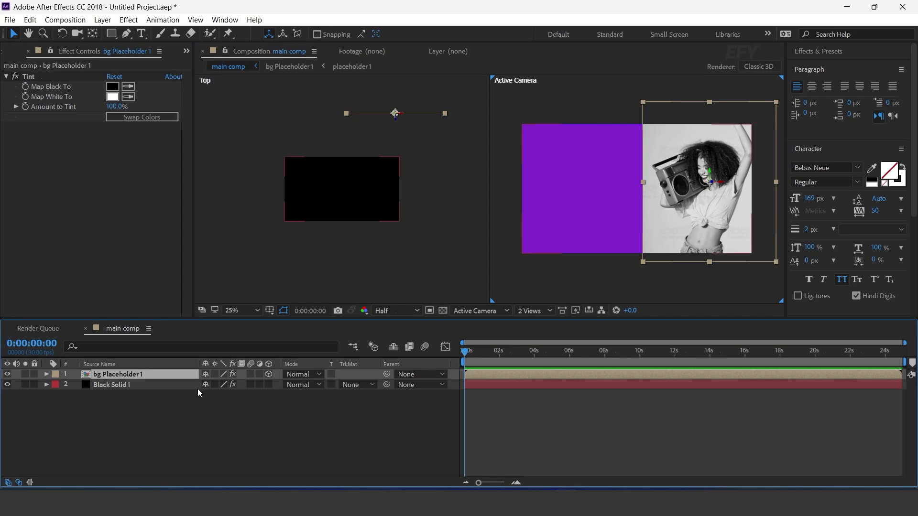
key("t")
left_click(208, 385)
type("20")
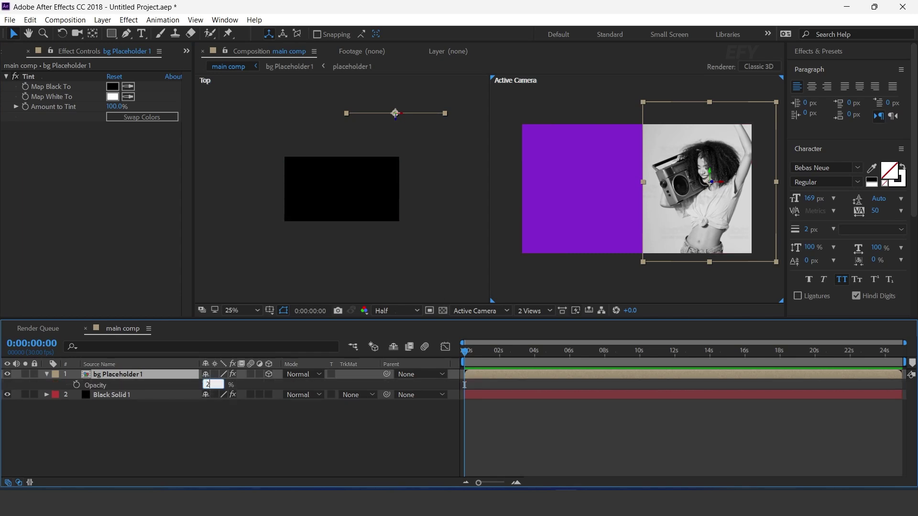
key("Return")
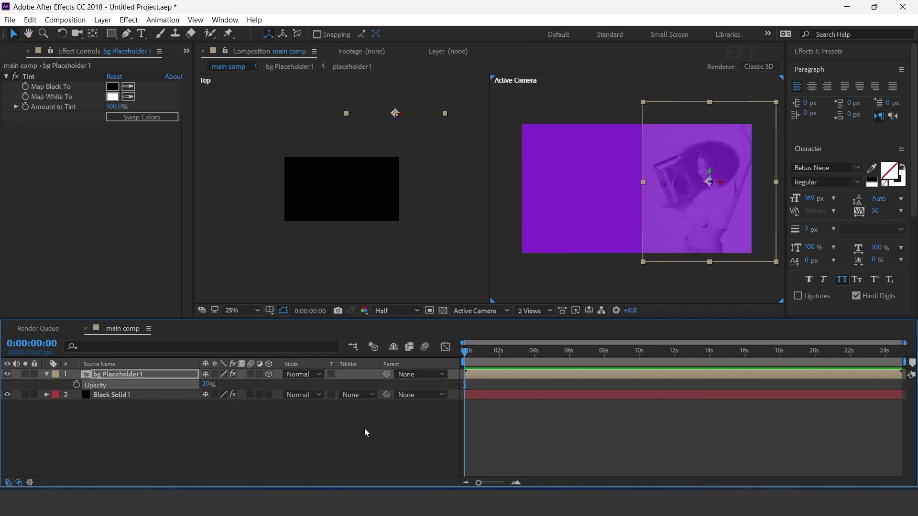
left_click(225, 418)
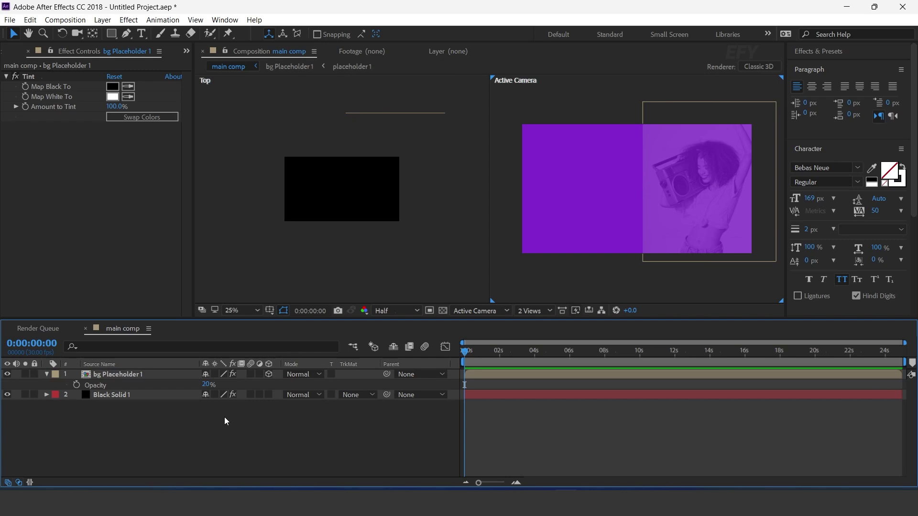
left_click(46, 373)
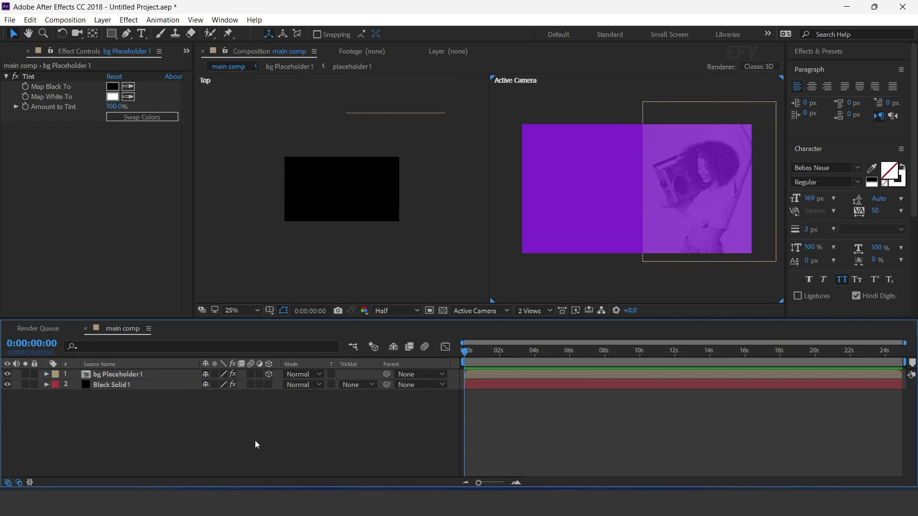
Create a 900 x 1080 px composition named media 1 and add placeholder 1 to it
left_click(19, 51)
left_click(48, 286)
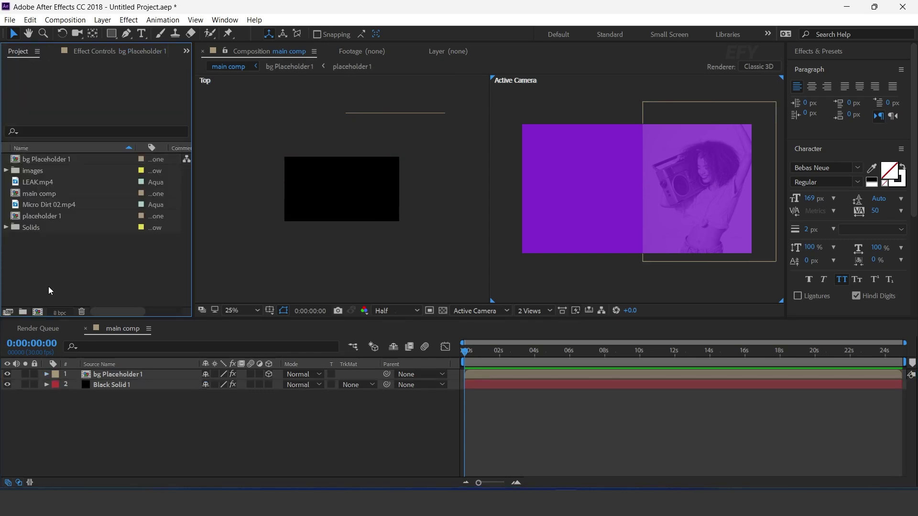
left_click(38, 312)
type("media 1")
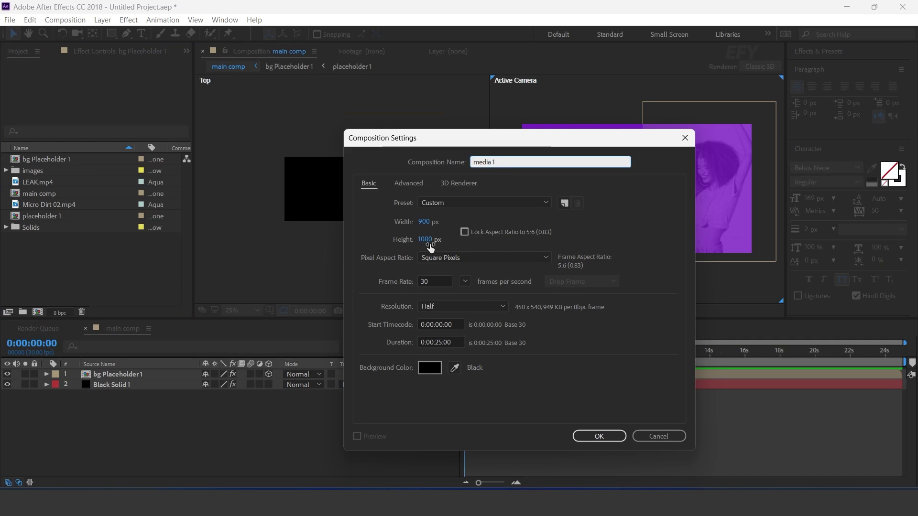
left_click(603, 435)
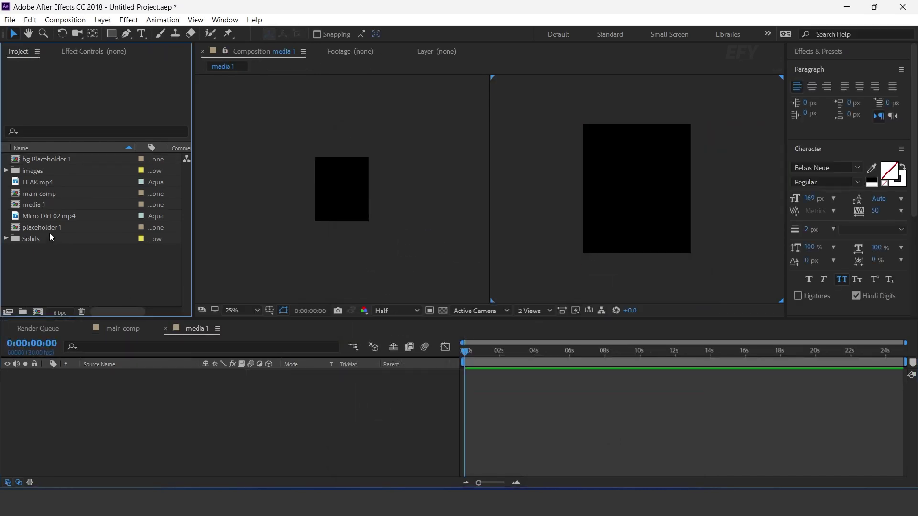
left_click_drag(48, 228, 99, 382)
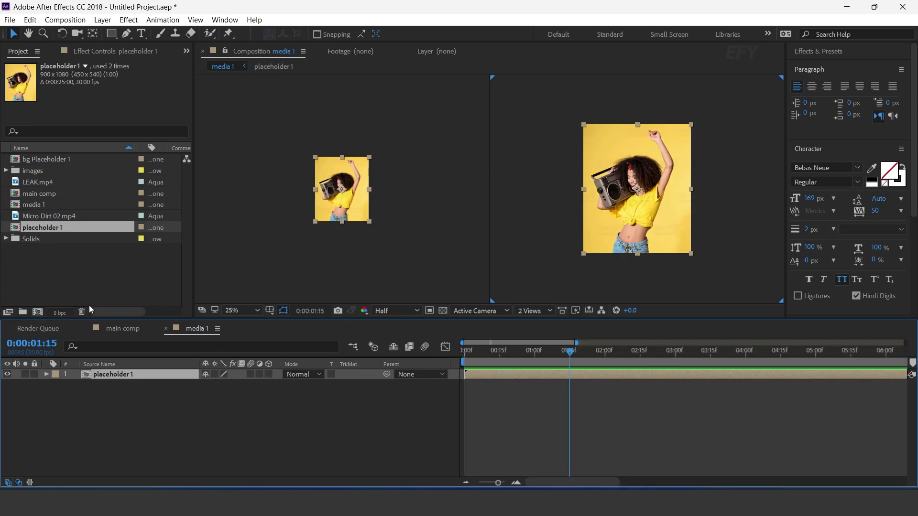
Duplicate the placeholder 1 composition as placeholder 1a and add it below placeholder 1 in media 1
left_click(60, 266)
left_click(56, 226)
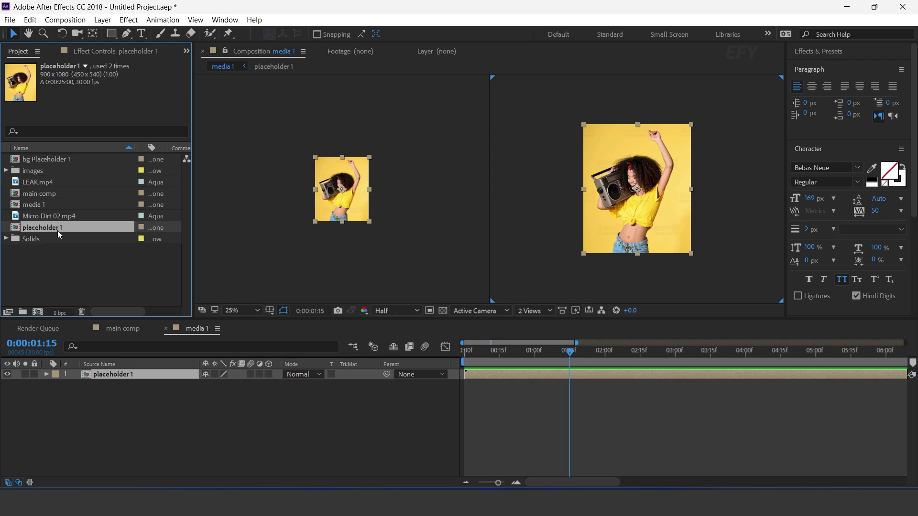
key("ctrl+d")
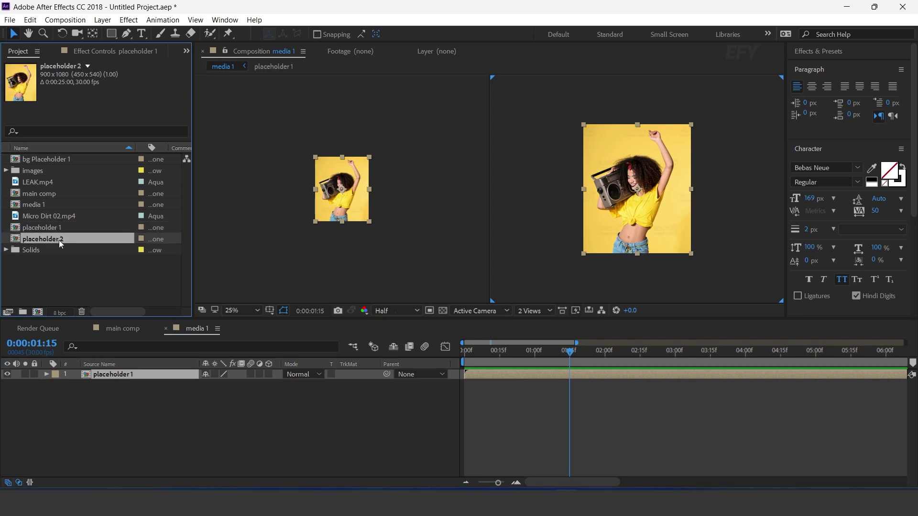
key("Return")
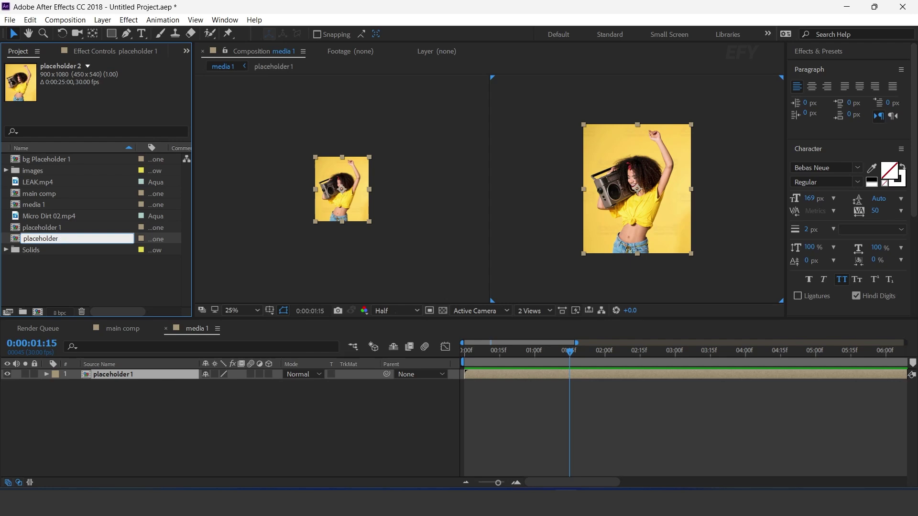
type("placeholder 1a")
key("Return")
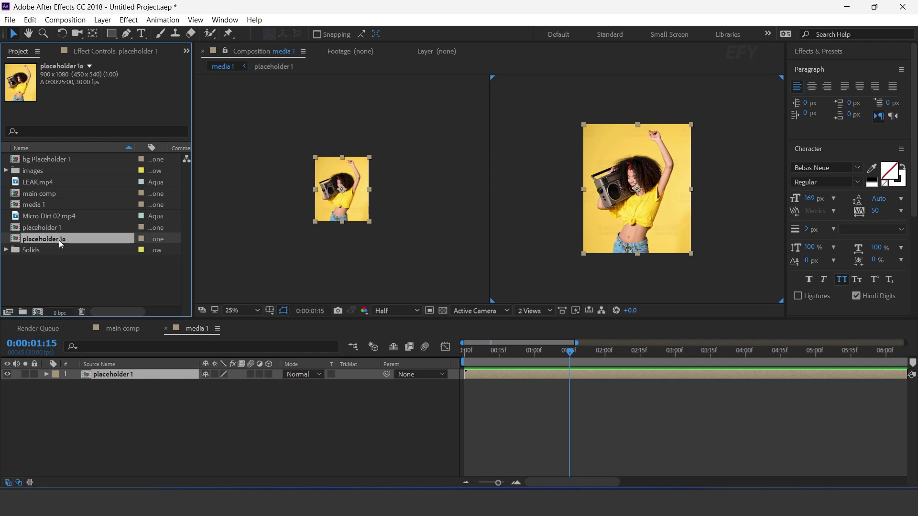
left_click_drag(59, 240, 187, 395)
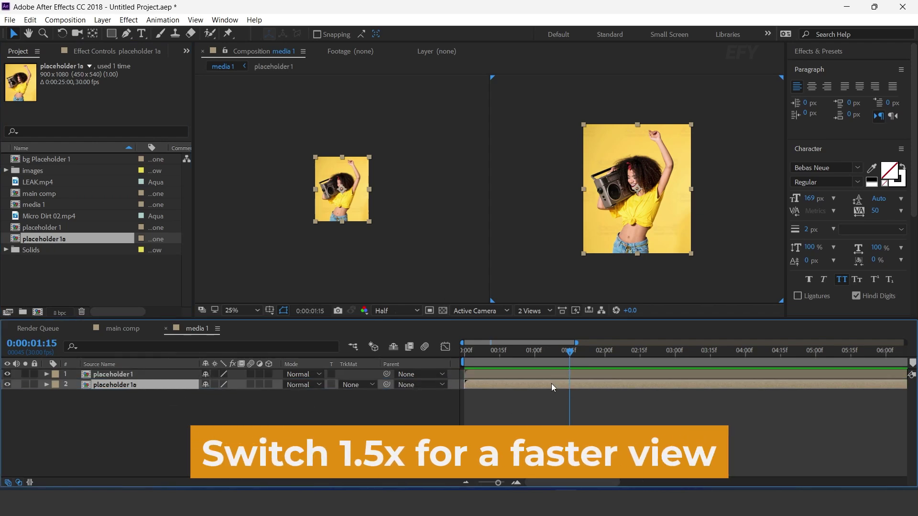
Trim the start of placeholder 1a and the end of placeholder 1 to 0:00:01:15
key("alt+bracketleft")
left_click(588, 377)
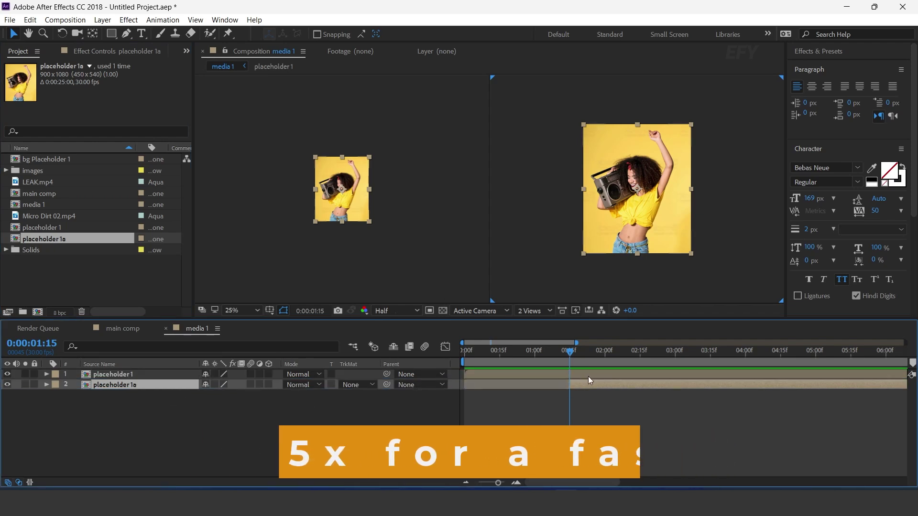
key("alt+bracketright")
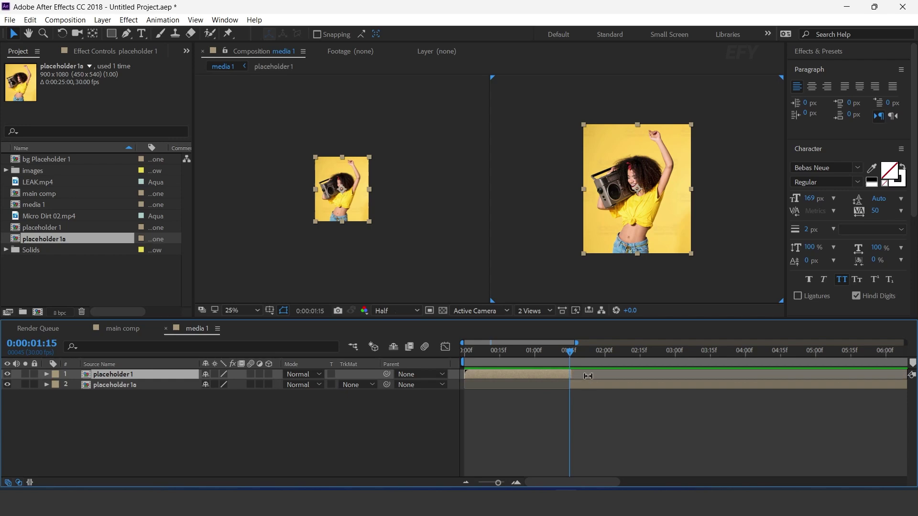
key("equal")
key("equal")
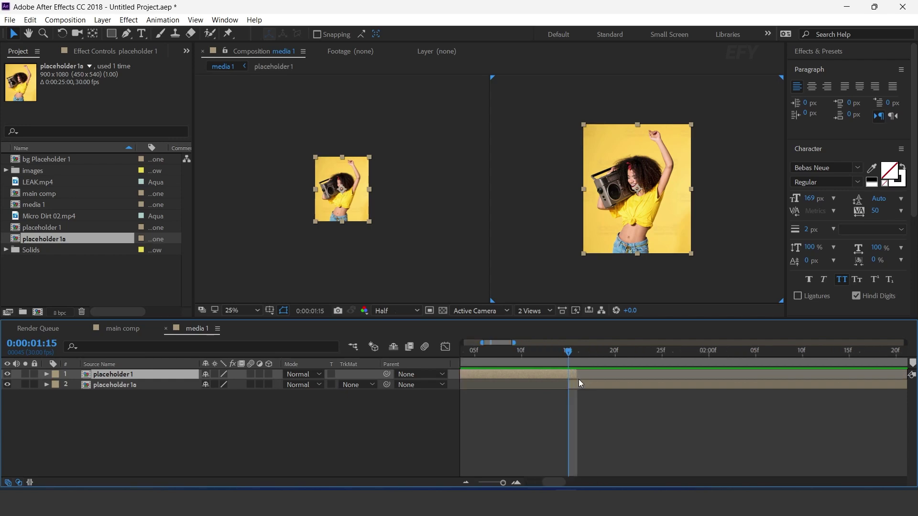
key("minus")
key("minus")
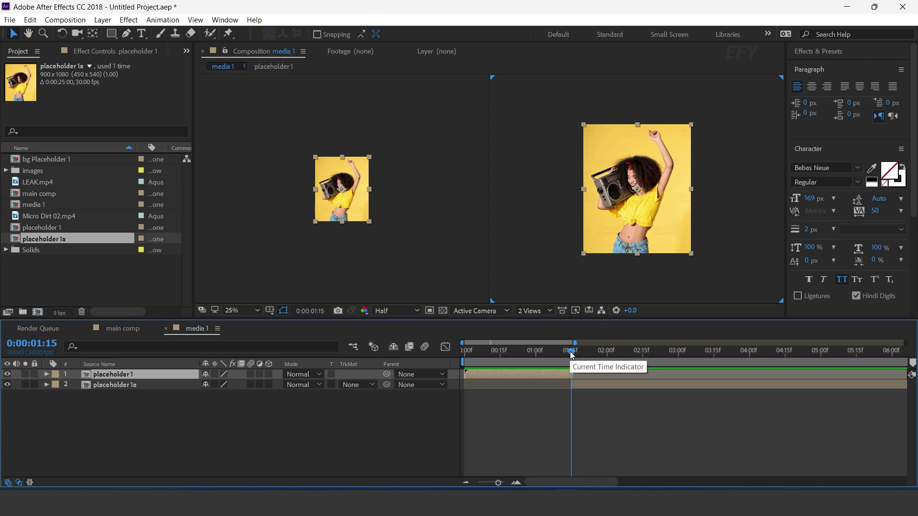
Trim the end of the placeholder 1a layer ten frames further on, at 0:00:01:25
key("shift+Page_Down")
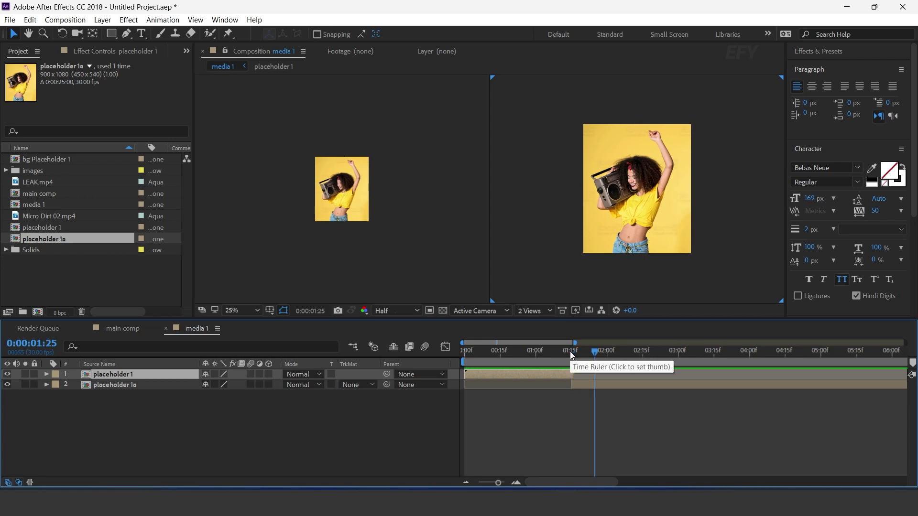
key("equal")
key("equal")
key("equal")
left_click(726, 385)
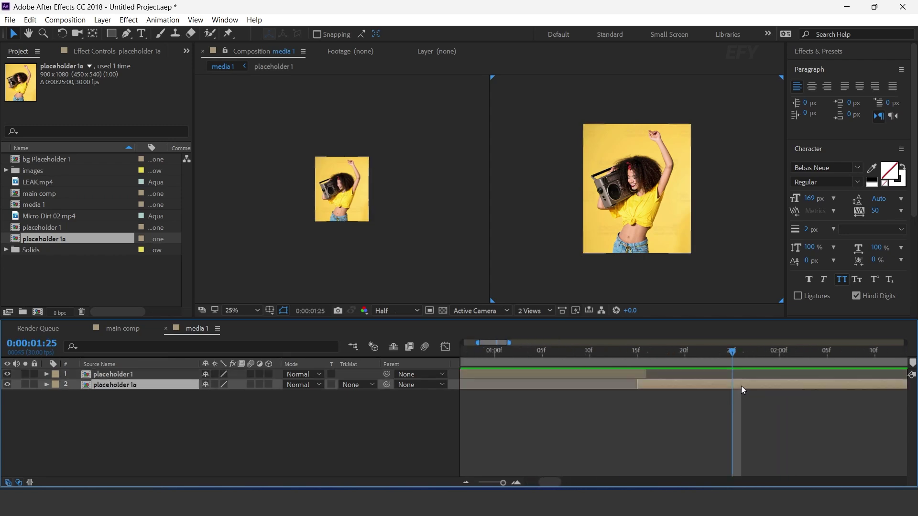
key("alt+bracketright")
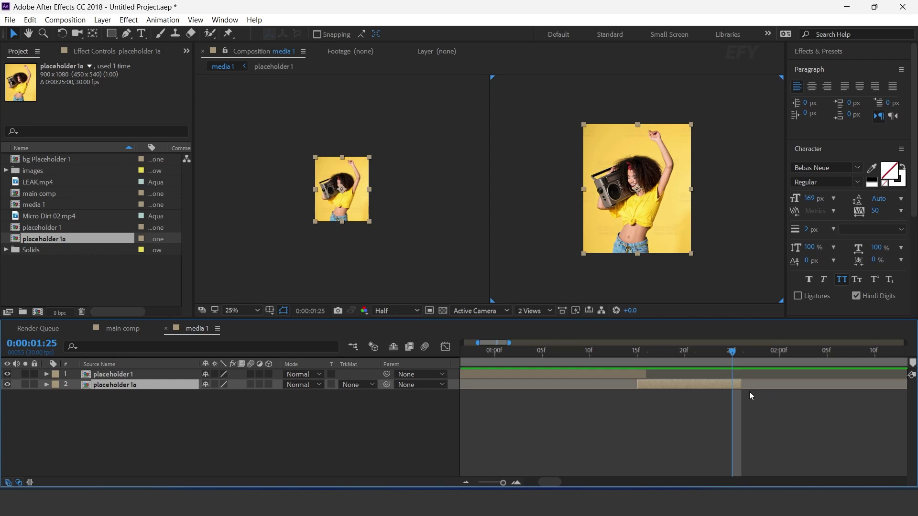
Duplicate the placeholder 1a composition and rename the copy placeholder 1b
left_click(70, 239)
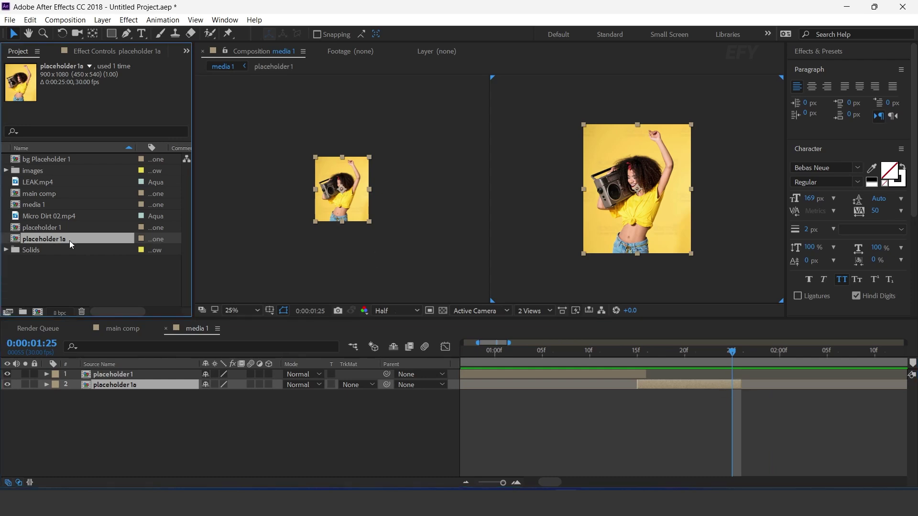
key("ctrl+d")
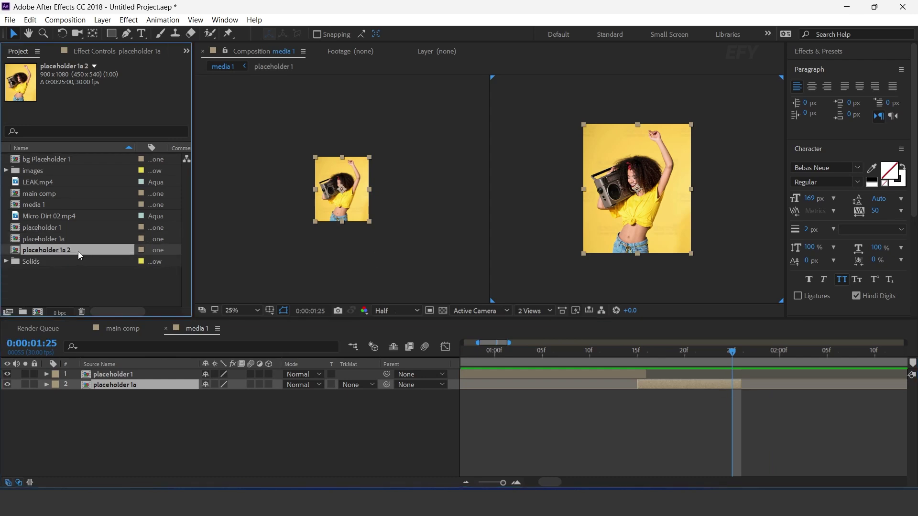
key("Return")
left_click(78, 250)
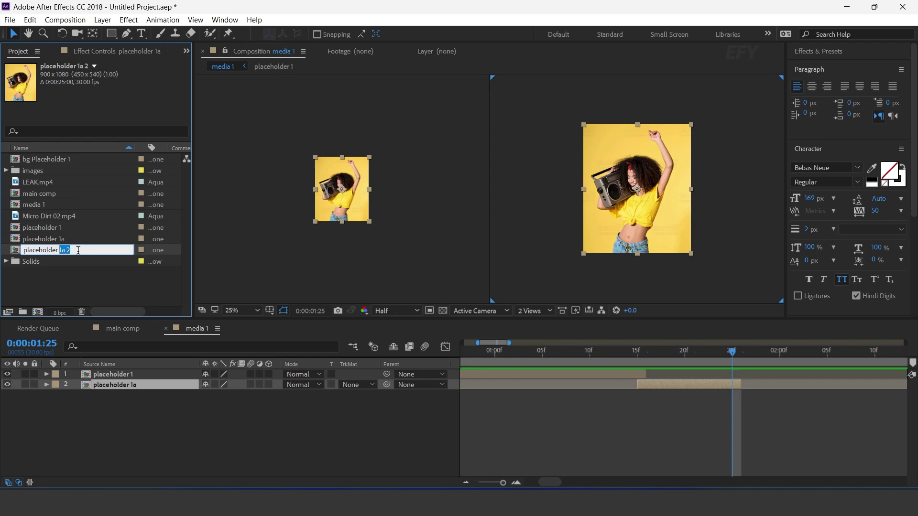
type("1b")
key("Return")
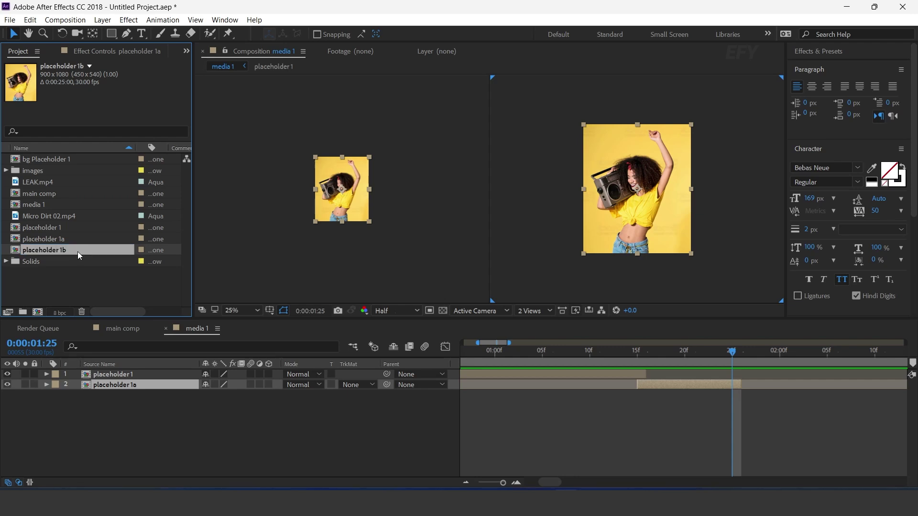
Add placeholder 1b below placeholder 1a in media 1 and trim it to run from 0:00:01:25 to 0:00:02:05
left_click_drag(78, 251, 185, 404)
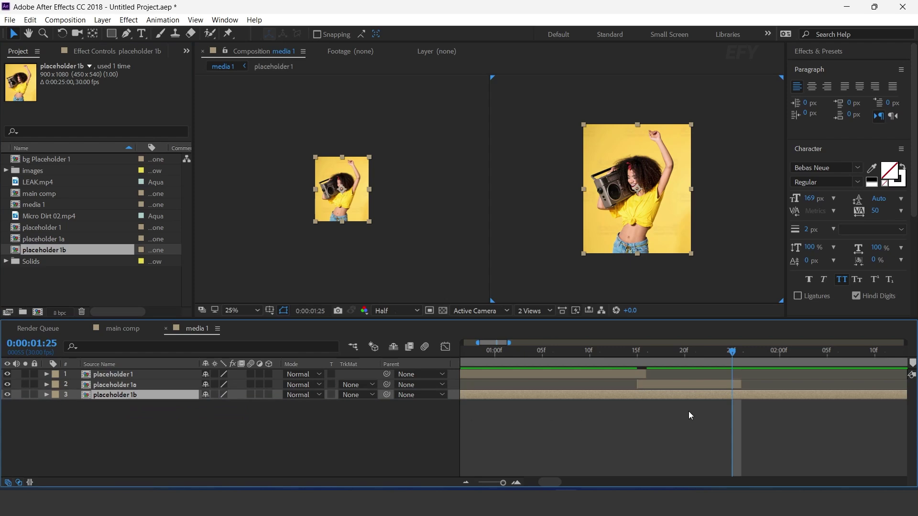
key("alt+bracketleft")
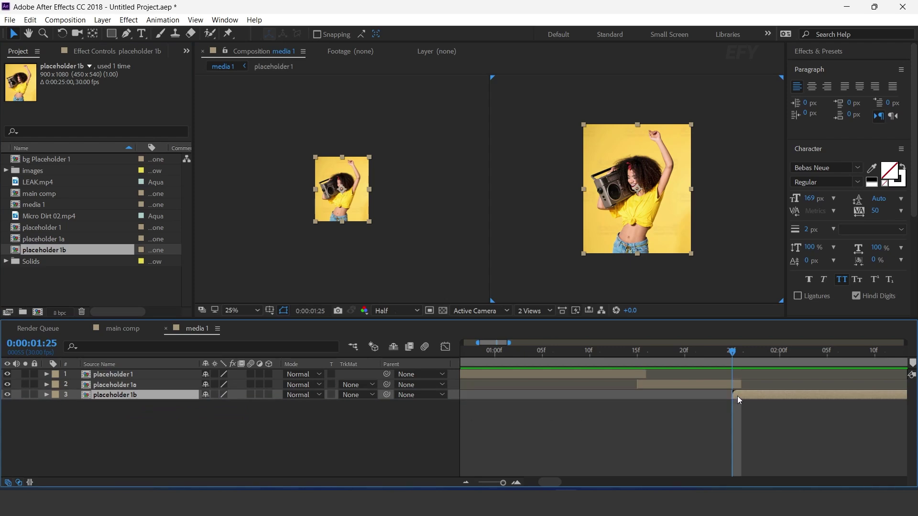
key("shift+Page_Down")
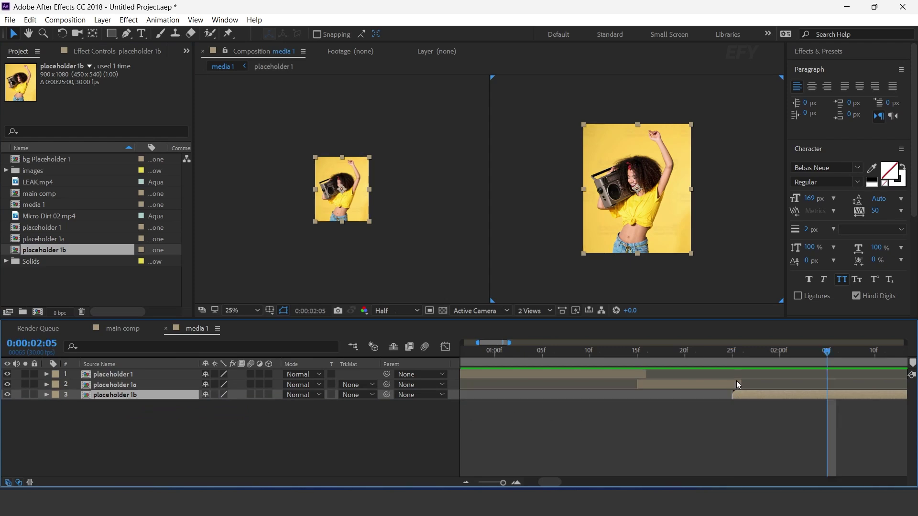
key("minus")
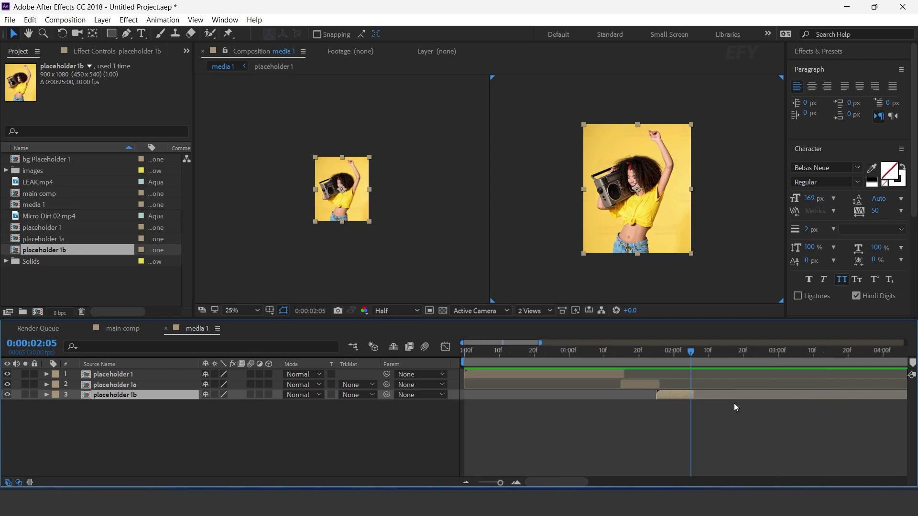
Duplicate the placeholder 1b composition and rename the copy placeholder 1c
left_click(65, 249)
key("ctrl+d")
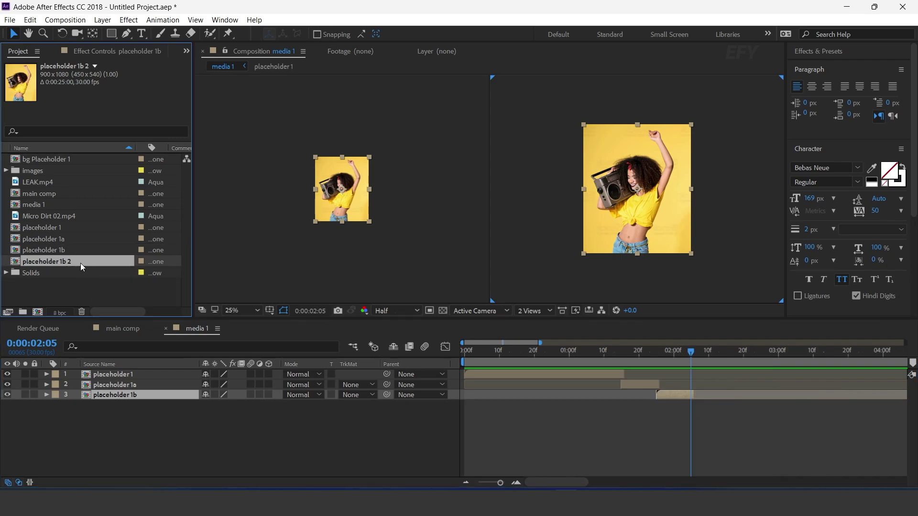
key("Return")
left_click(81, 261)
key("shift+Left")
key("shift+Left")
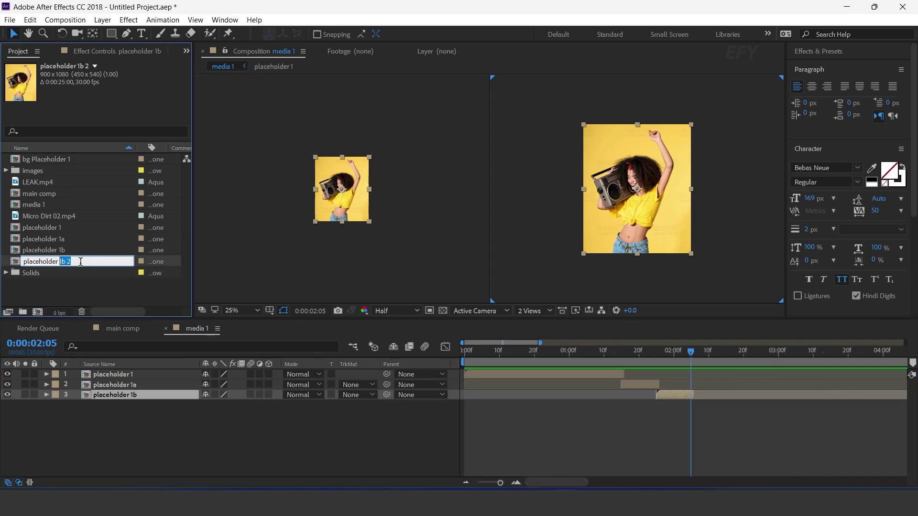
type("1c")
key("Return")
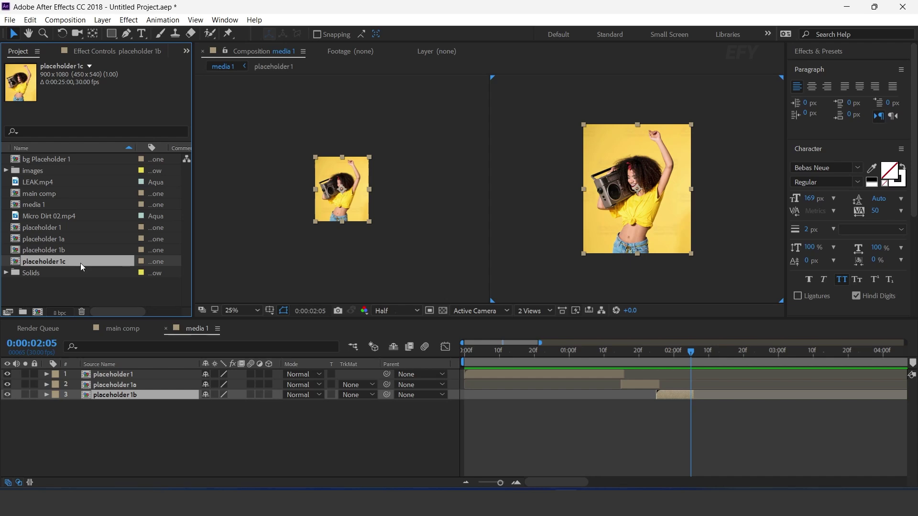
Add placeholder 1c as the lowest layer of media 1 and trim its start to 0:00:02:05
left_click_drag(58, 262, 176, 411)
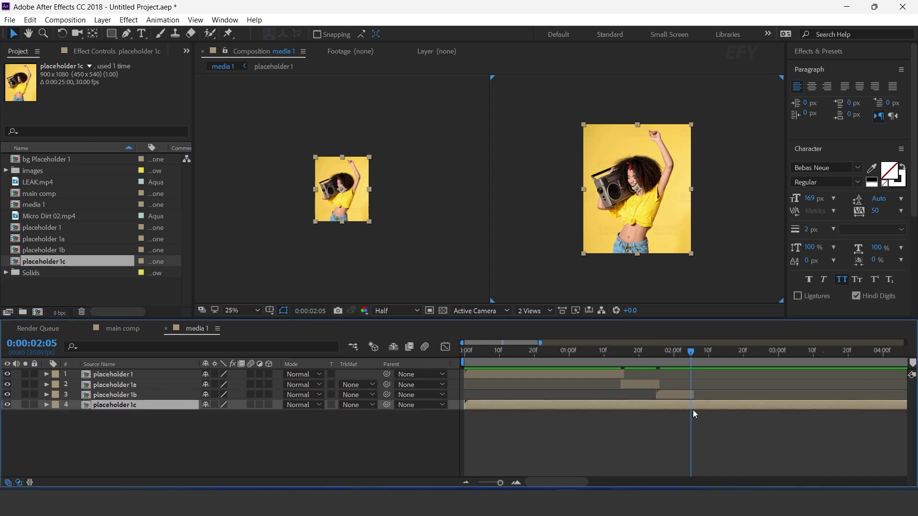
key("alt+bracketleft")
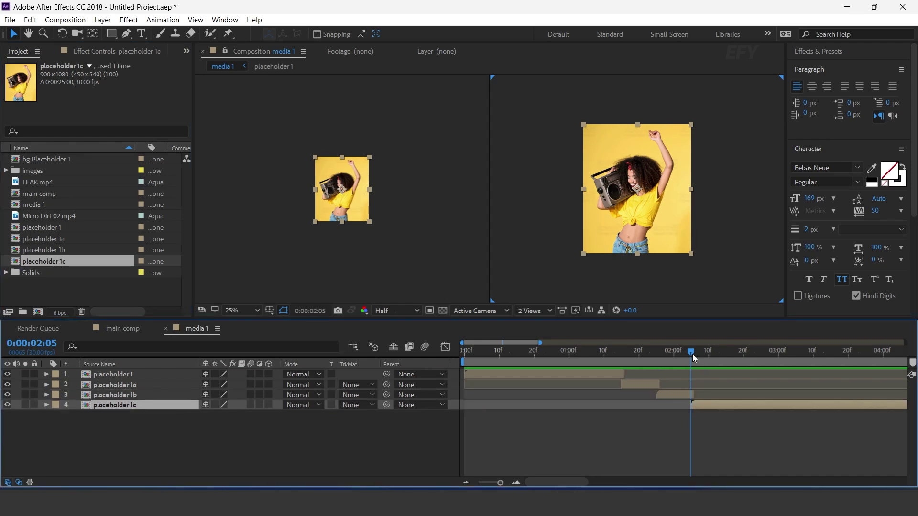
key("space")
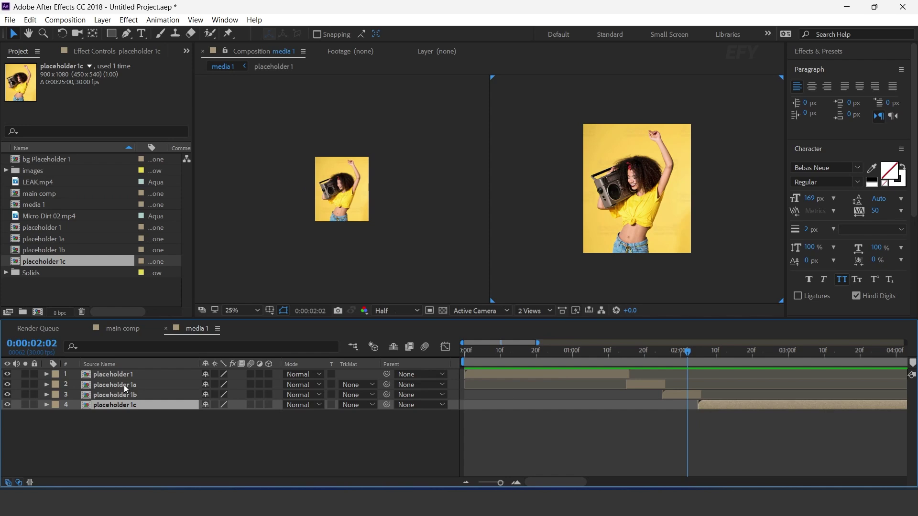
Replace the photo in the placeholder 1a composition with the stylish female model image PTC44GA.jpg from the images folder
double_click(124, 385)
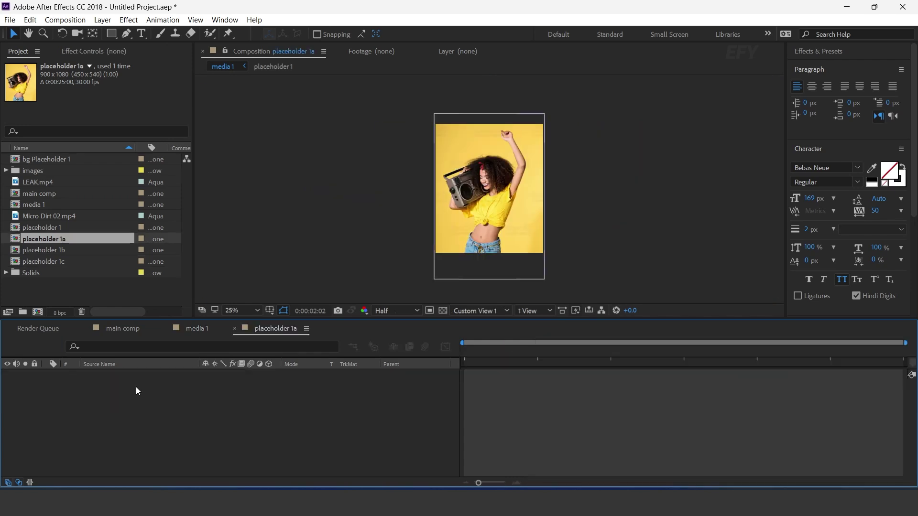
left_click(125, 375)
left_click(6, 171)
left_click(72, 182)
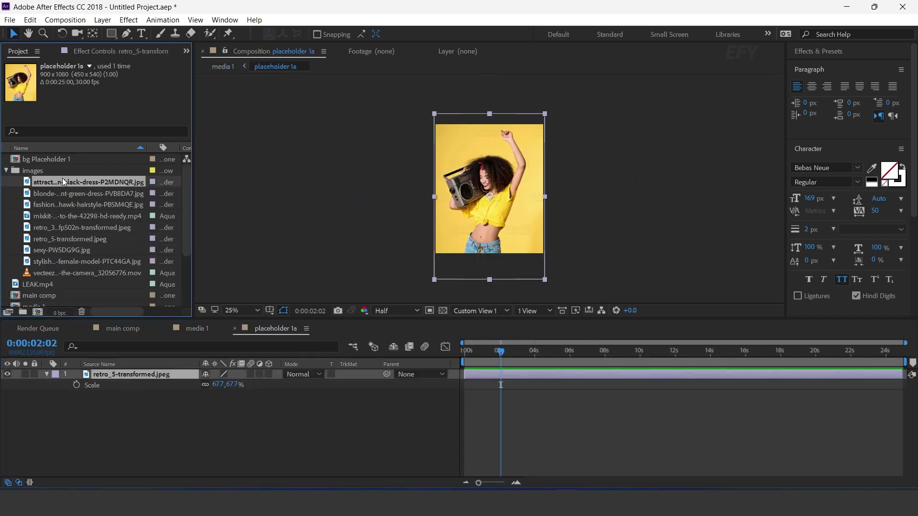
left_click(77, 262)
left_click_drag(77, 262, 371, 432)
Scale down and reposition the replacement photo in placeholder 1a so that the woman fills the frame
key("s")
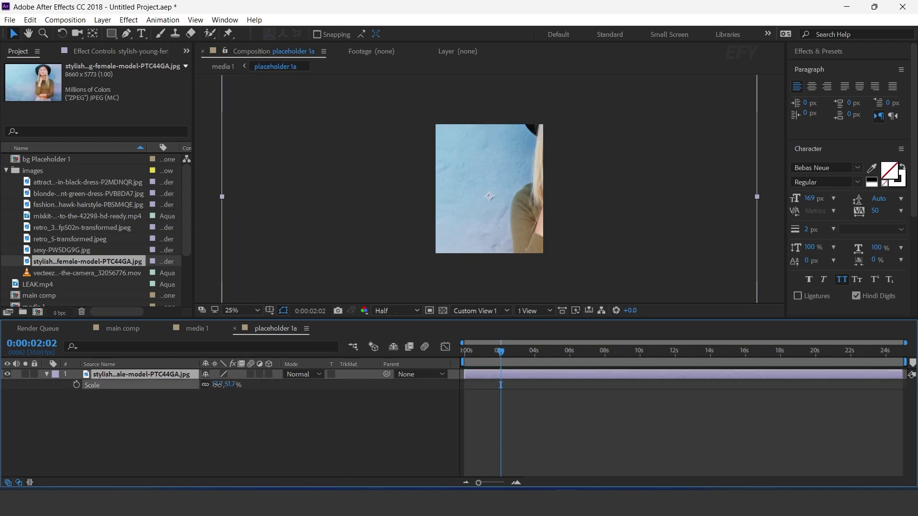
left_click_drag(209, 387, 206, 386)
left_click_drag(493, 209, 451, 208)
left_click_drag(232, 385, 220, 385)
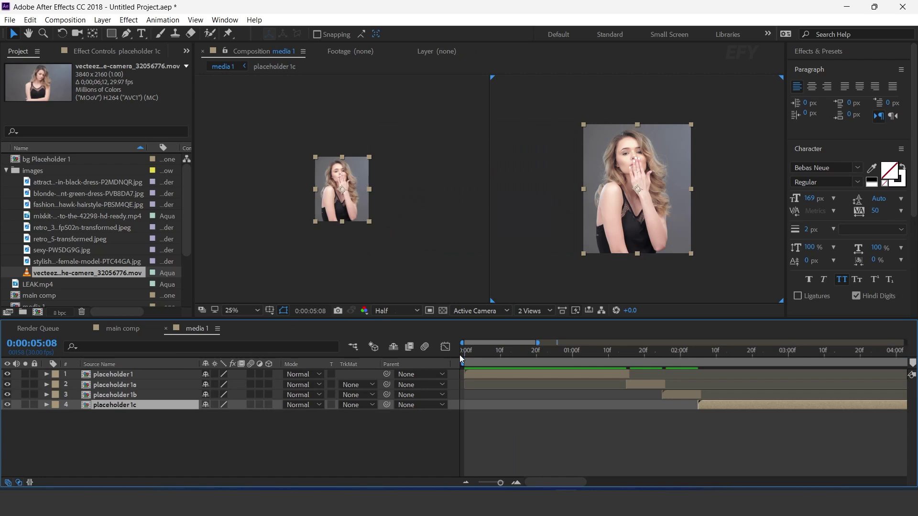
Play the media 1 composition from the start and scrub to 0:00:03:08 to review the image cuts
left_click(462, 353)
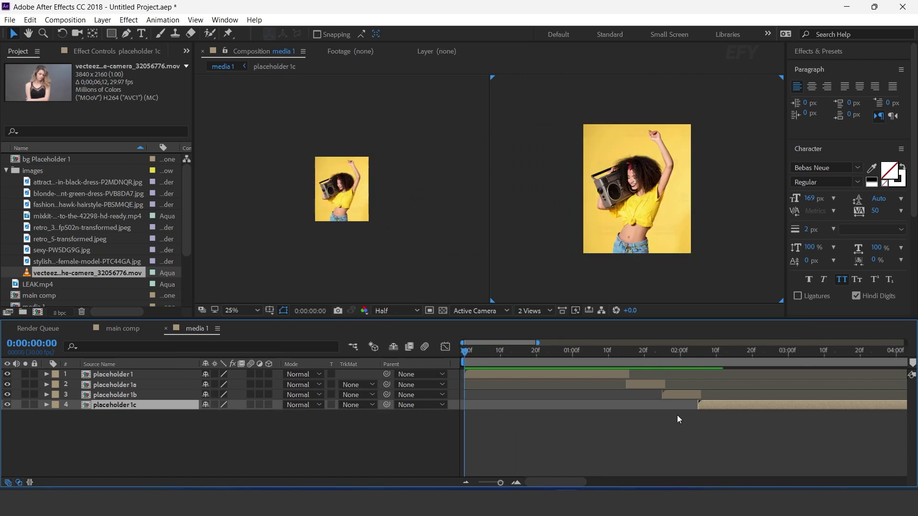
key("space")
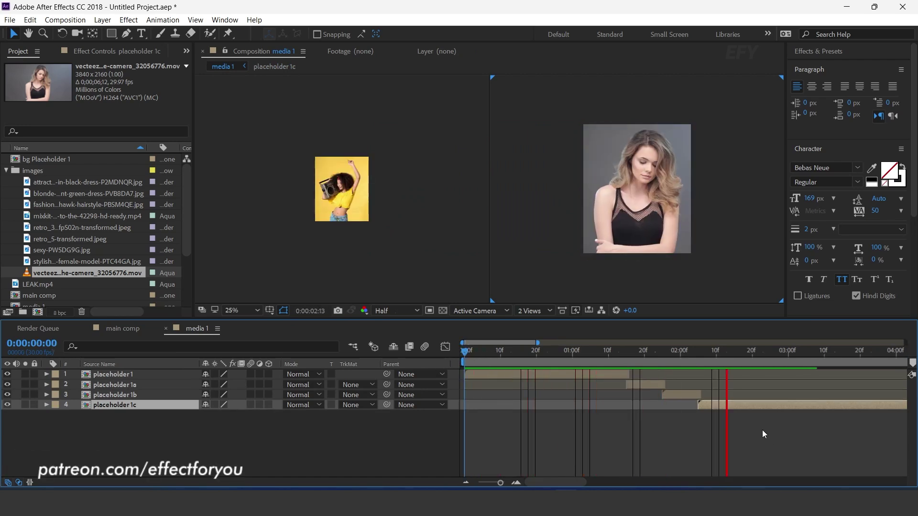
left_click(749, 352)
left_click_drag(797, 352, 816, 352)
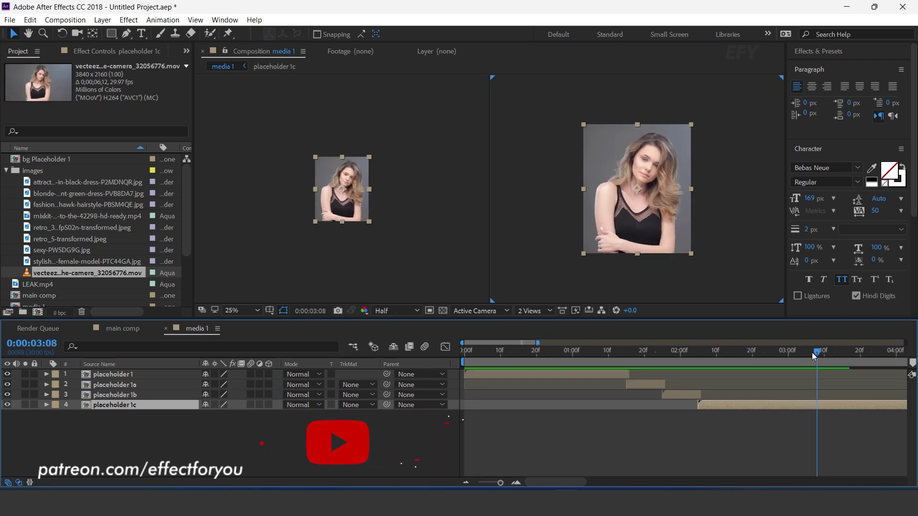
left_click(414, 417)
Close media 1 and add it to main comp as a 3D layer above bg Placeholder 1
left_click(167, 328)
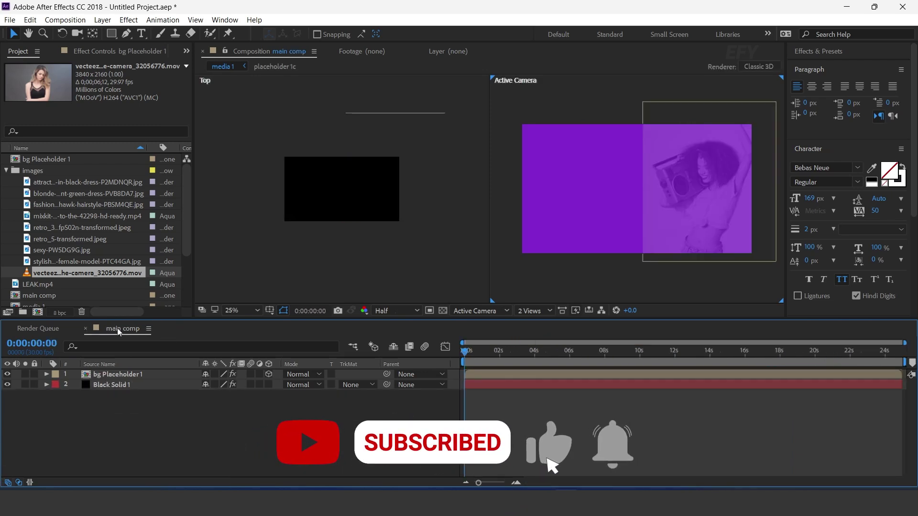
left_click(6, 170)
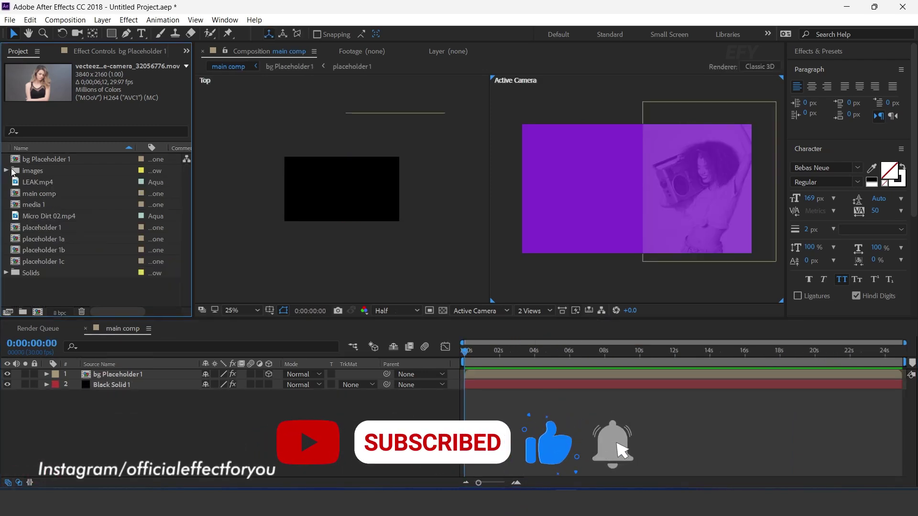
left_click(28, 205)
left_click_drag(16, 207, 121, 375)
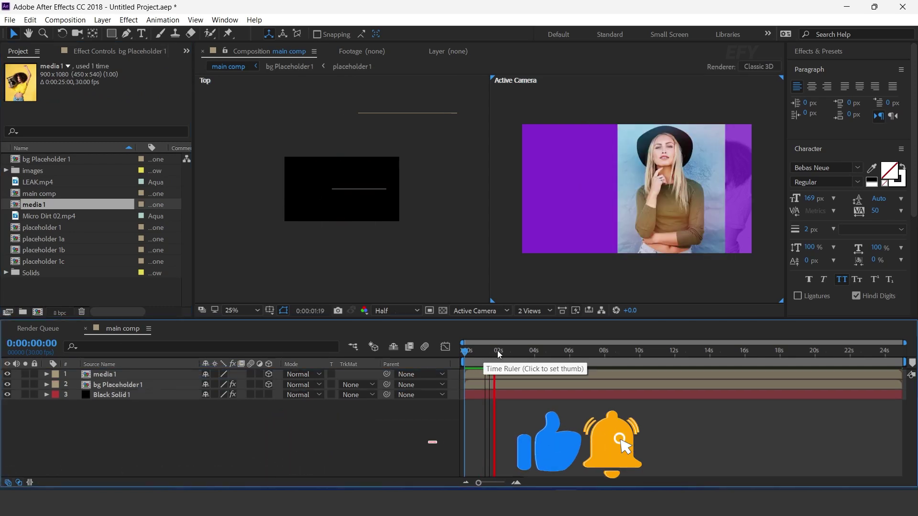
Preview main comp from the beginning with the media 1 layer in place
left_click(460, 354)
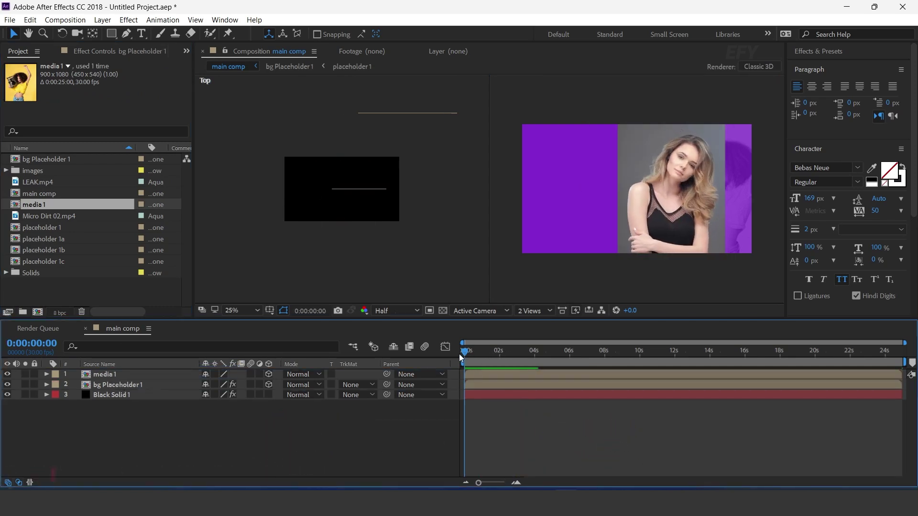
key("space")
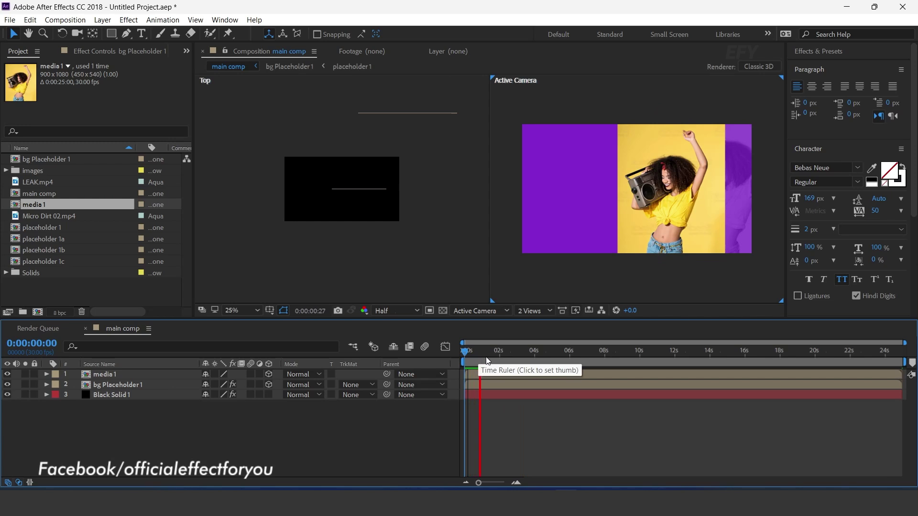
key("space")
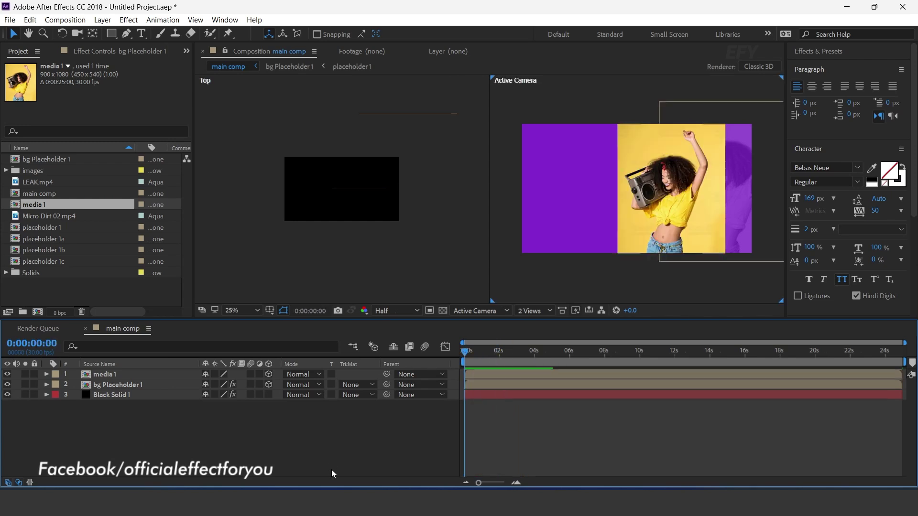
Add a rectangular mask covering the whole media 1 layer and show its mask properties
left_click(675, 181)
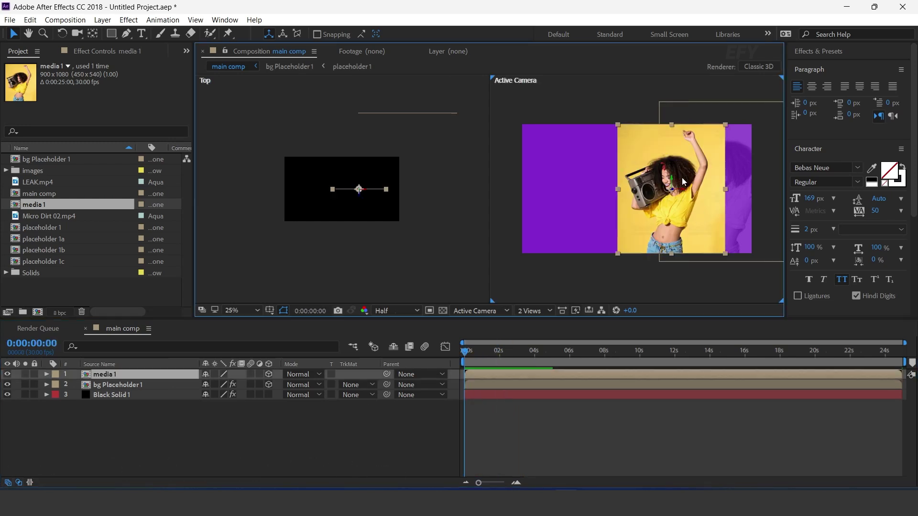
left_click(109, 377)
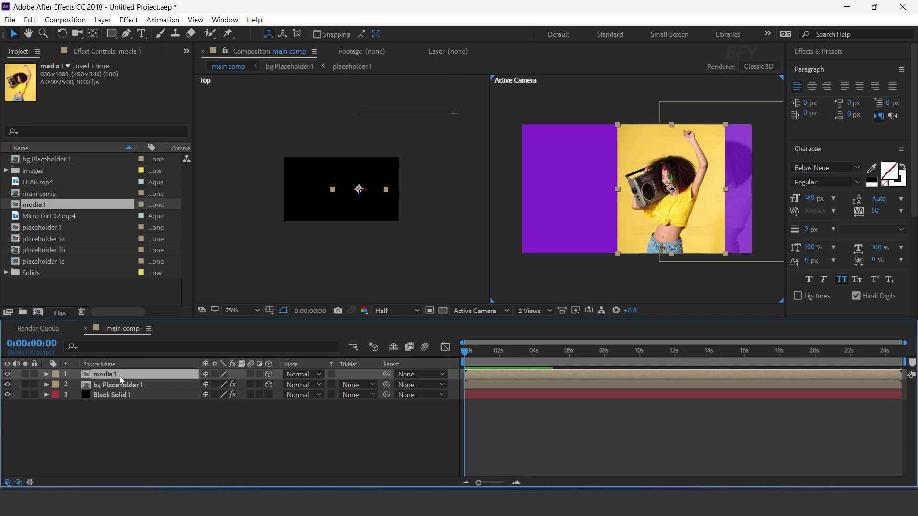
left_click(112, 34)
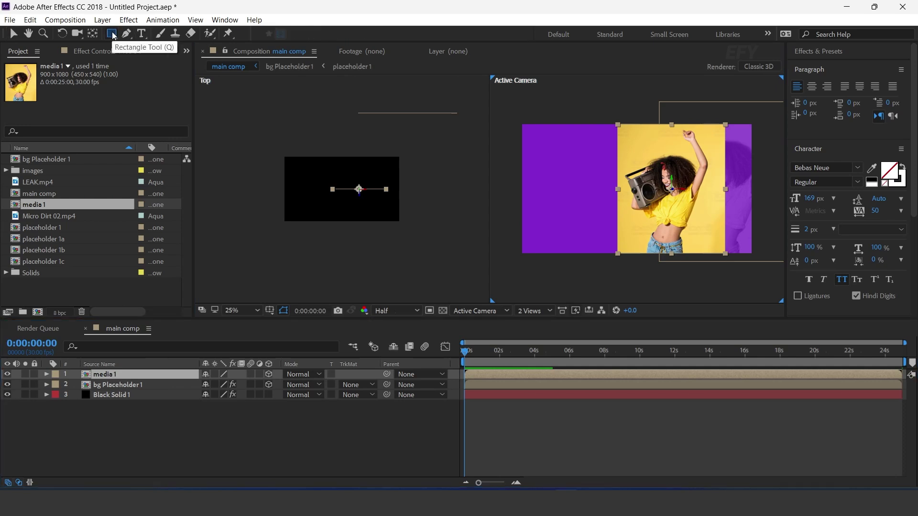
left_click(523, 456)
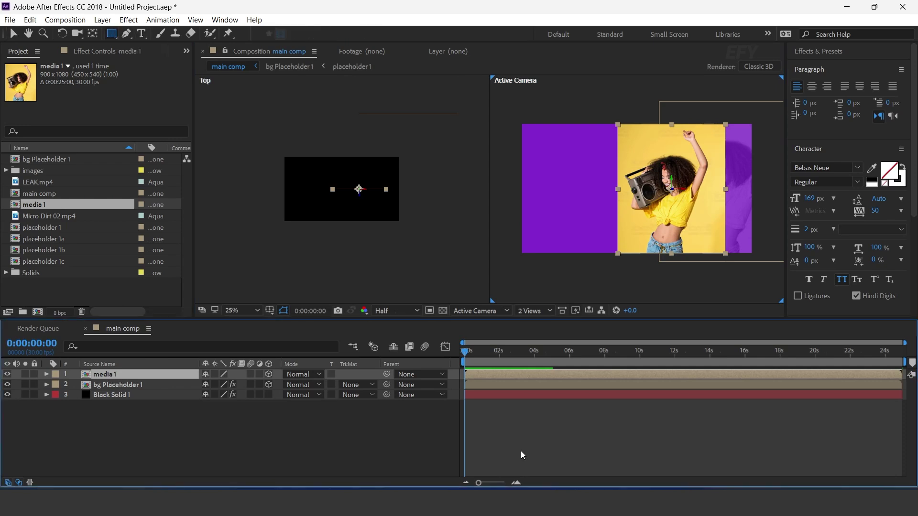
double_click(111, 34)
key("v")
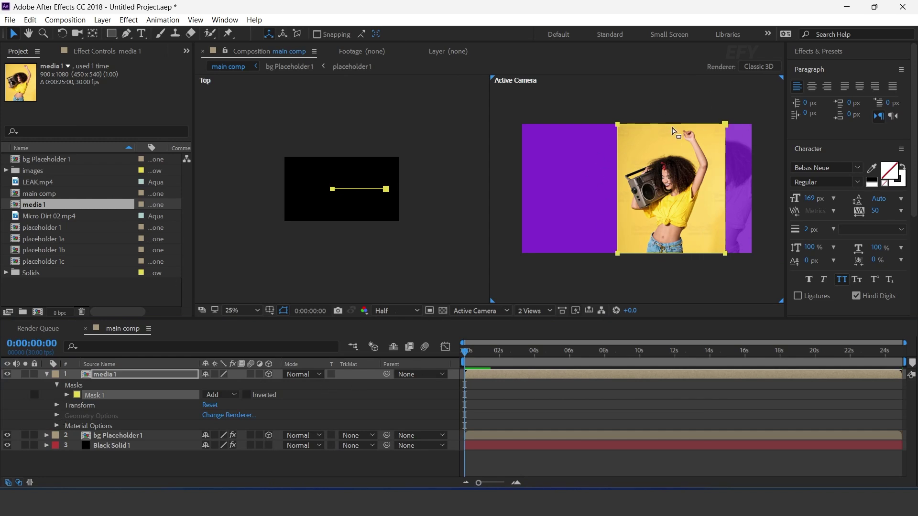
left_click(67, 395)
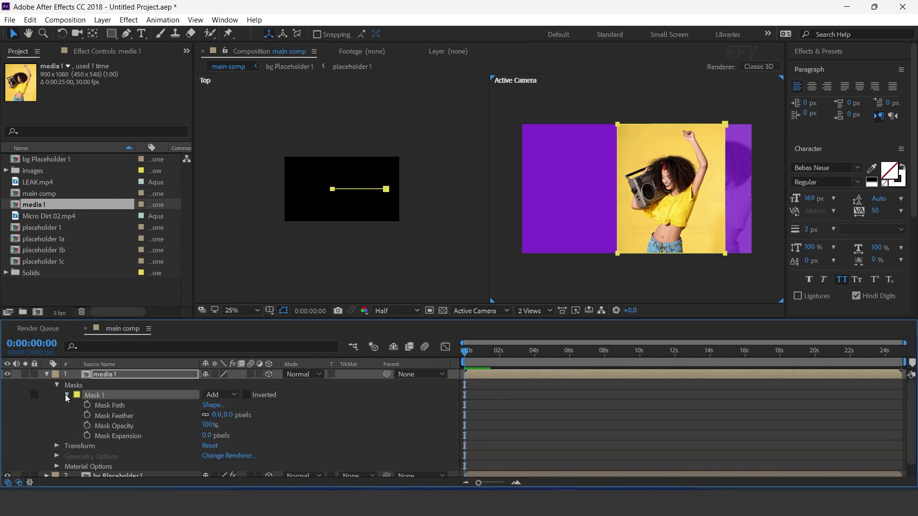
Switch to a single view, collapse the mask just past media 1's right edge, and keyframe its Mask Path at 0:00:00:00
left_click(540, 311)
left_click(544, 325)
left_click(526, 250)
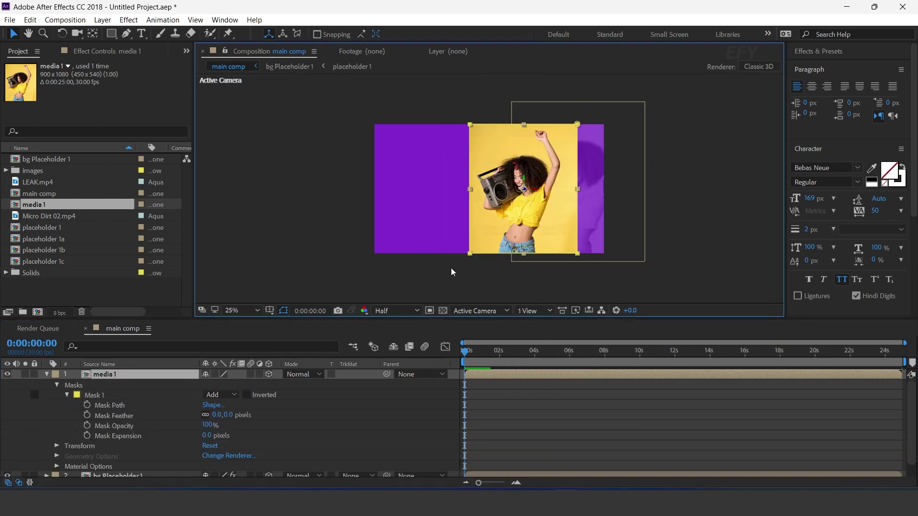
left_click(469, 254)
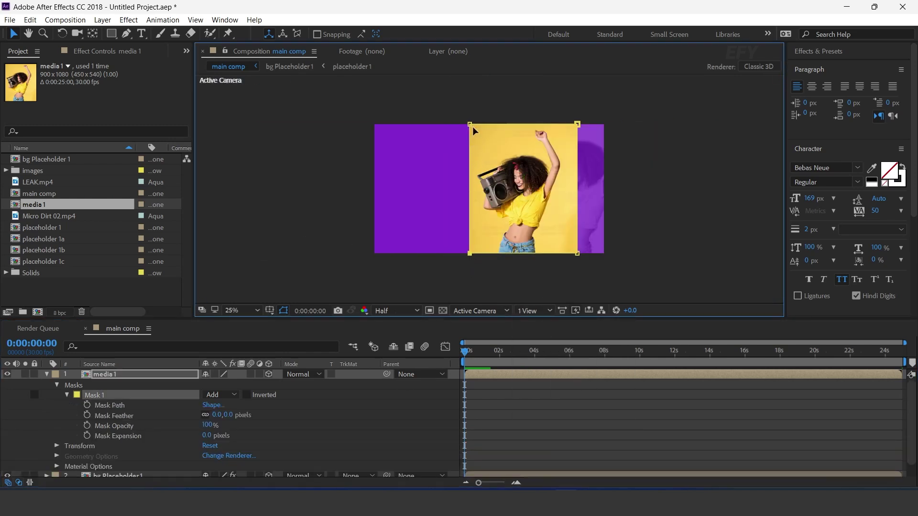
key("equal")
key("equal")
left_click_drag(470, 125, 585, 125)
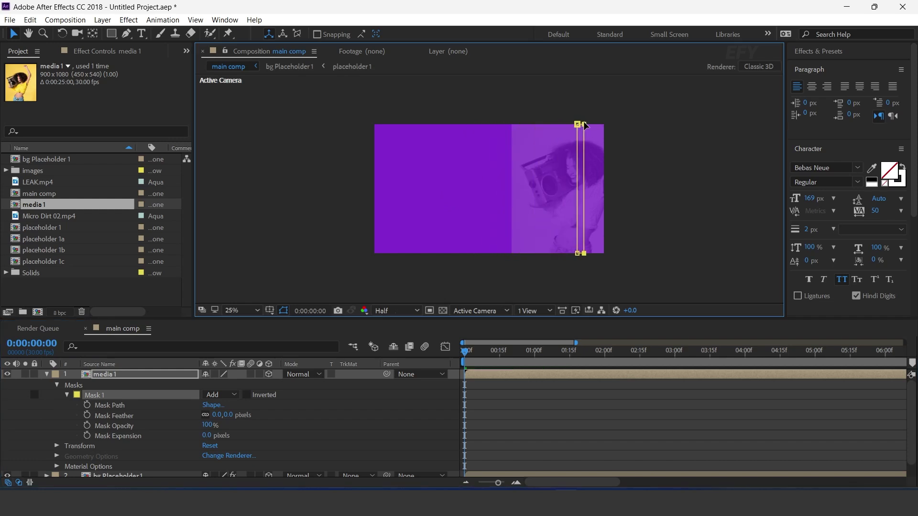
left_click(87, 406)
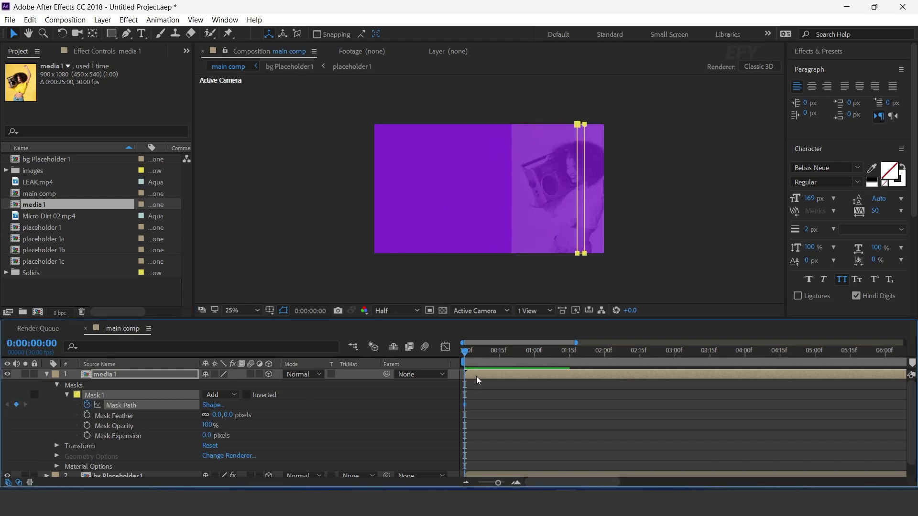
At 0:00:00:15, extend the mask back to media 1's left edge to keyframe the full reveal
left_click_drag(468, 359, 499, 355)
left_click(586, 258)
left_click(584, 253)
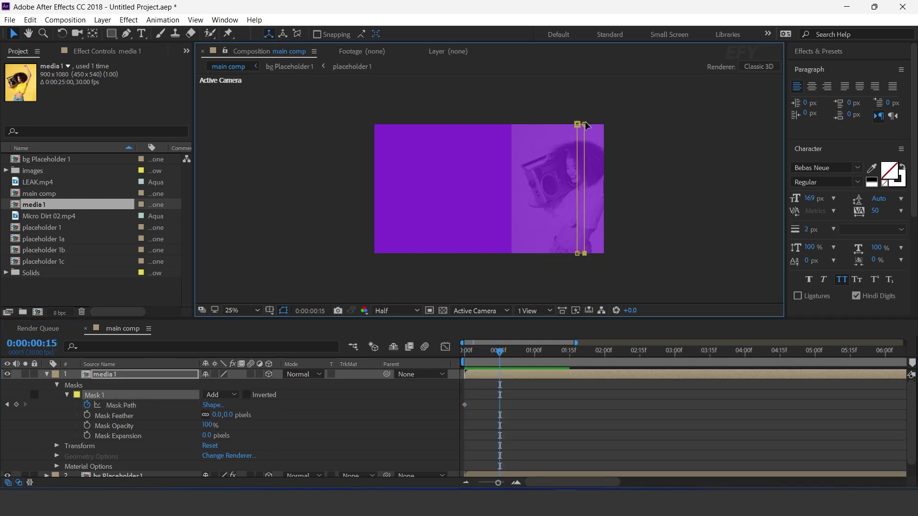
left_click_drag(585, 254, 469, 255)
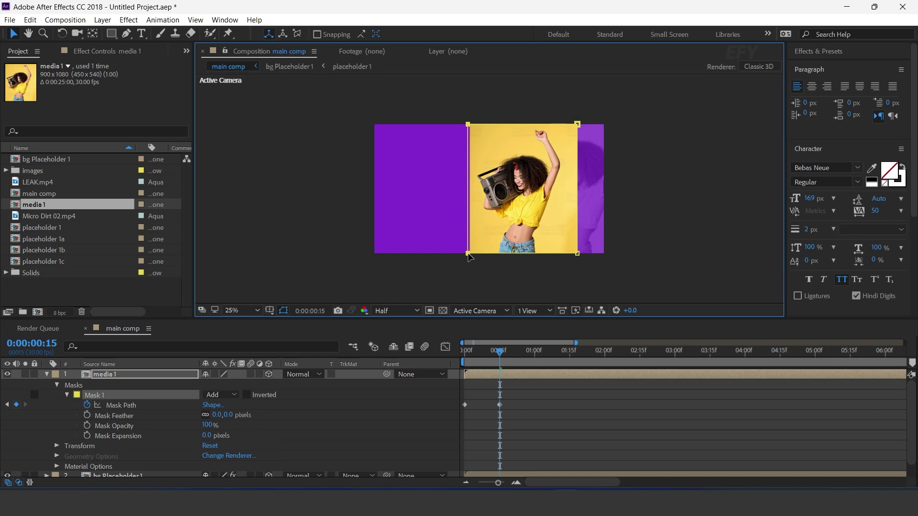
left_click(550, 421)
left_click_drag(473, 351, 520, 354)
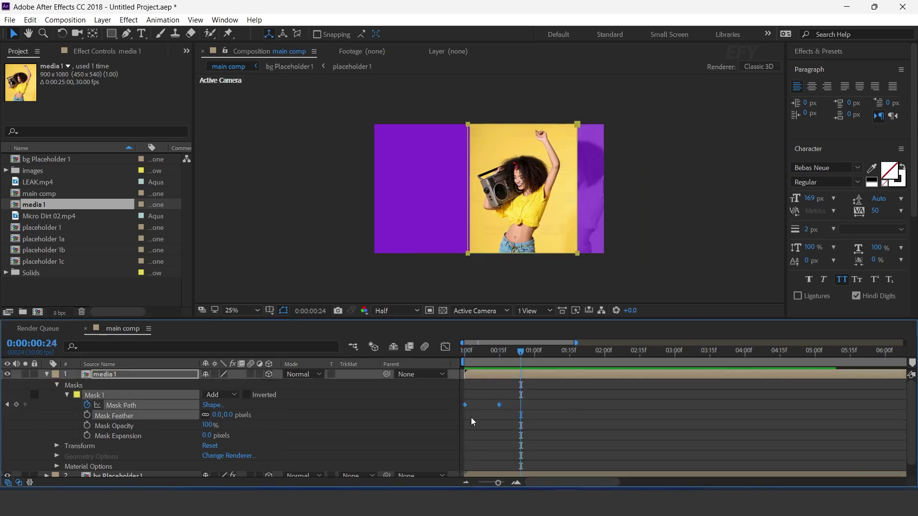
Apply Easy Ease to both Mask Path keyframes and preview the reveal from the start
right_click(499, 405)
mouse_move(545, 397)
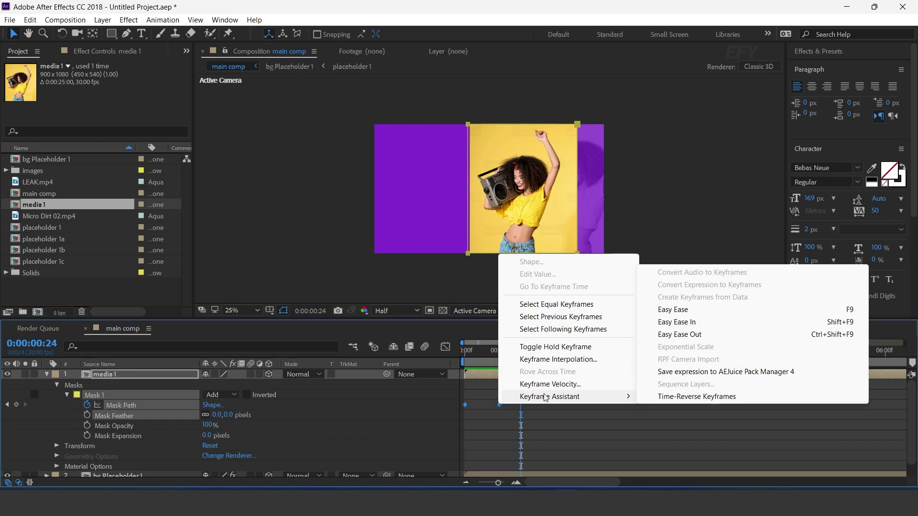
left_click(688, 309)
left_click(462, 355)
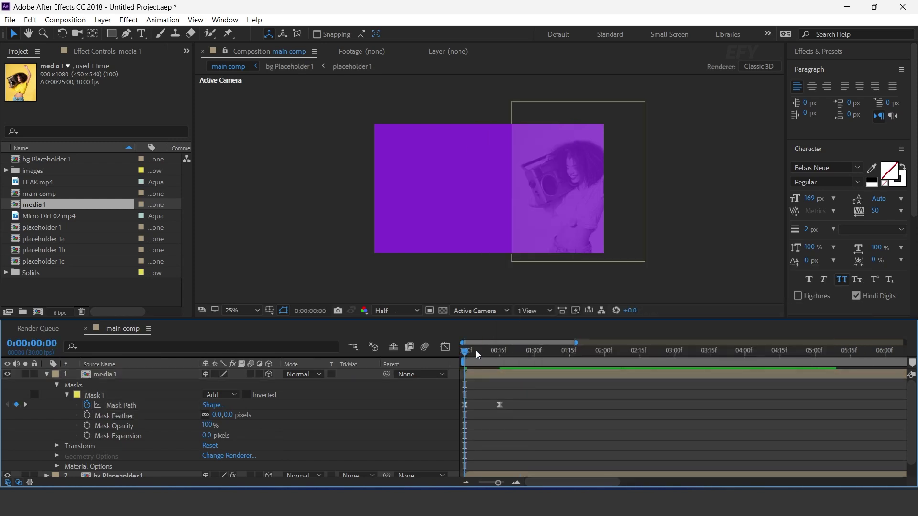
key("space")
left_click(477, 354)
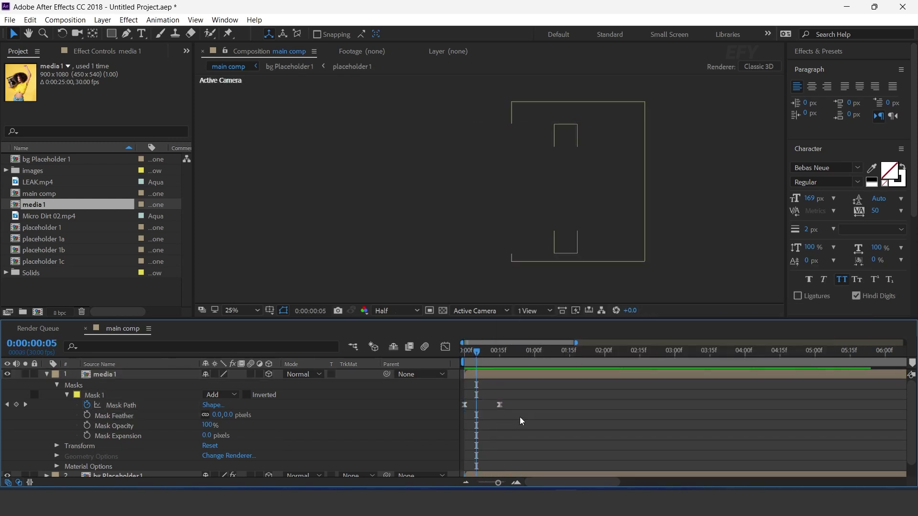
Move the second Mask Path keyframe to about 0:00:00:25 and preview the slower reveal
left_click_drag(499, 406, 525, 410)
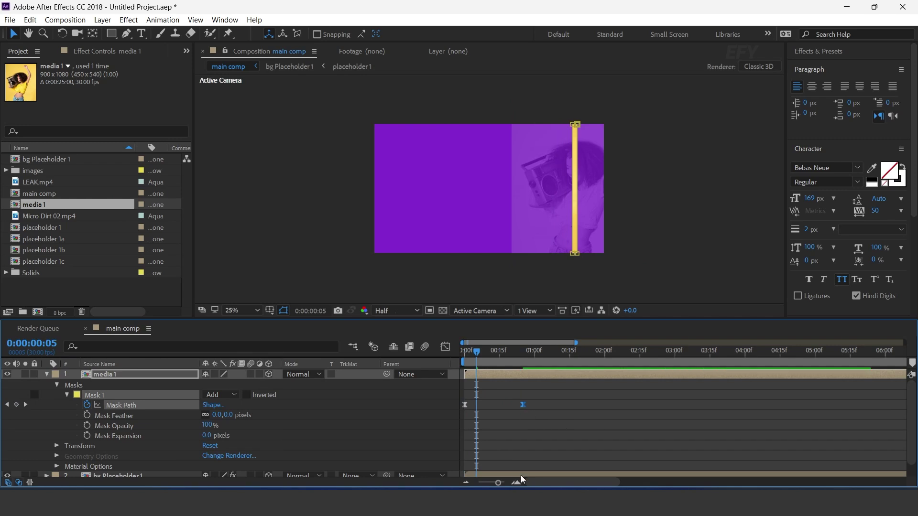
left_click(516, 483)
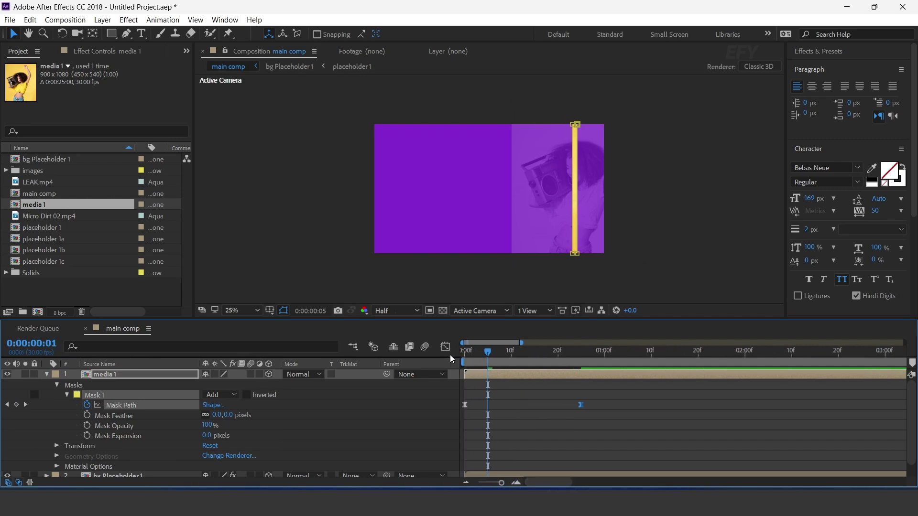
key("space")
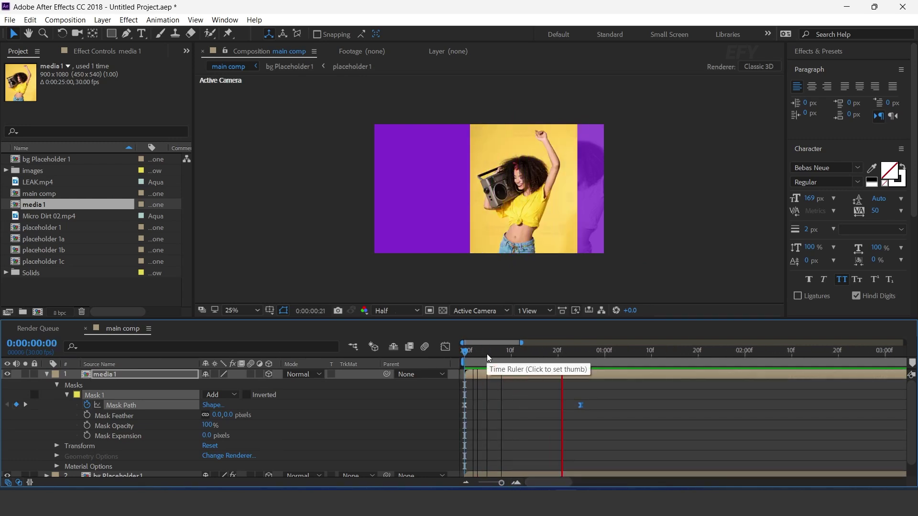
Reshape the Mask Path speed curve to peak early and slow down gradually, and preview the reveal
left_click_drag(590, 402, 453, 428)
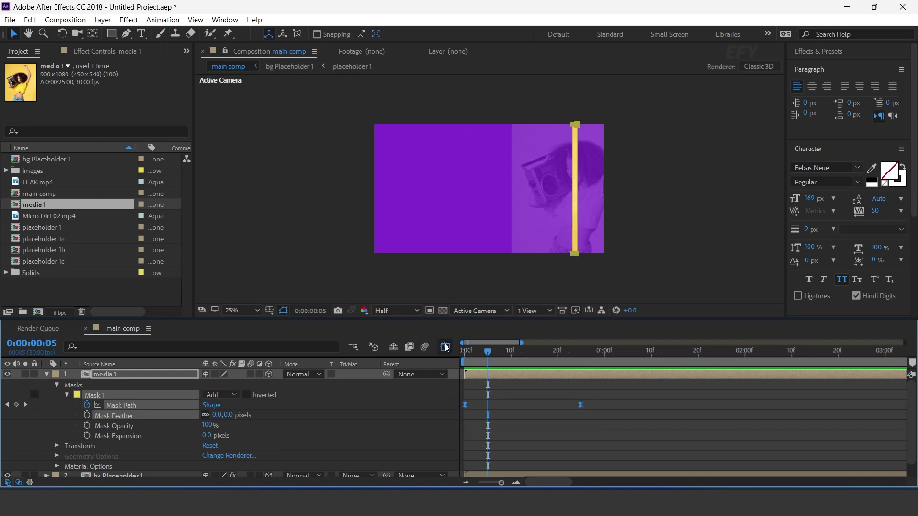
left_click(445, 347)
left_click_drag(581, 453, 531, 454)
key("space")
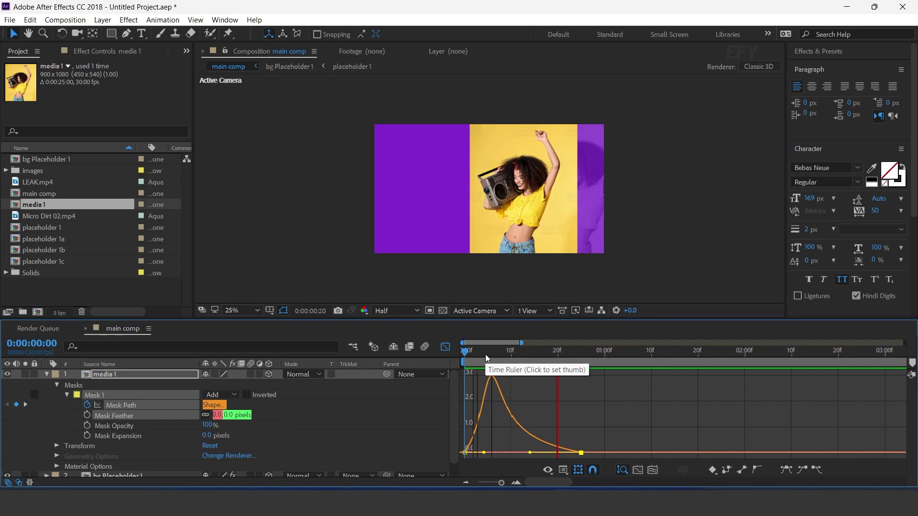
left_click(485, 357)
key("space")
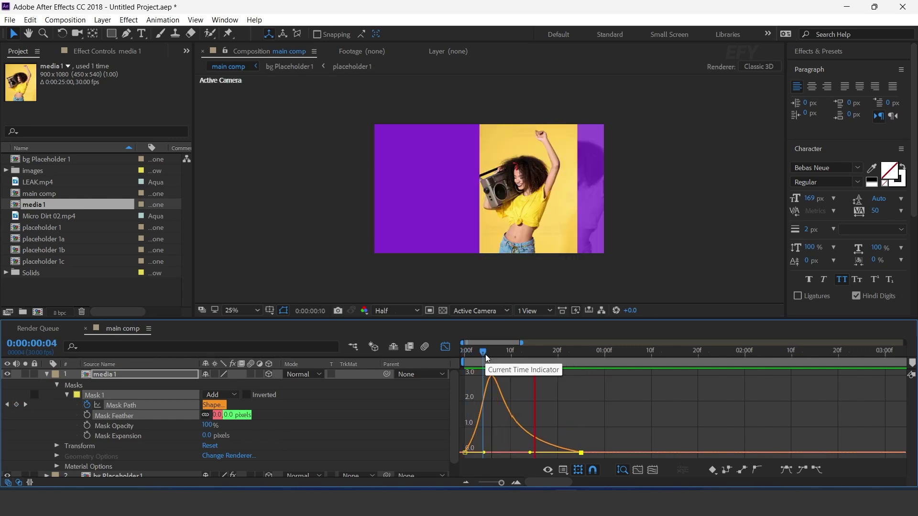
key("shift+F3")
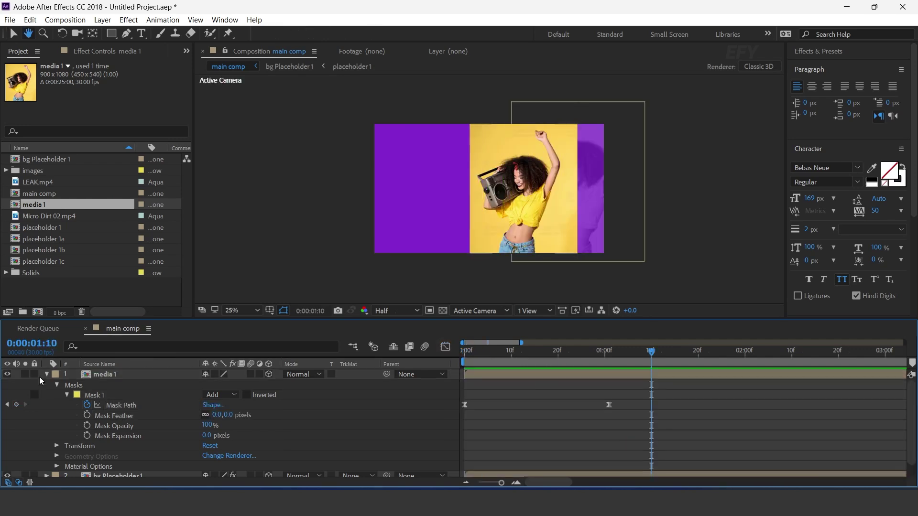
Collapse the media 1 properties and start a new composition 1080 px wide and 850 px high
left_click(46, 374)
left_click(47, 304)
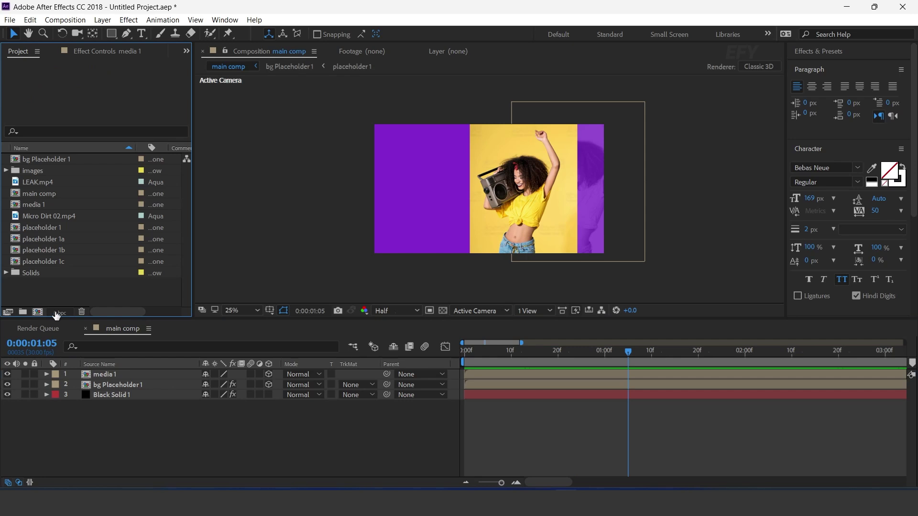
key("ctrl+n")
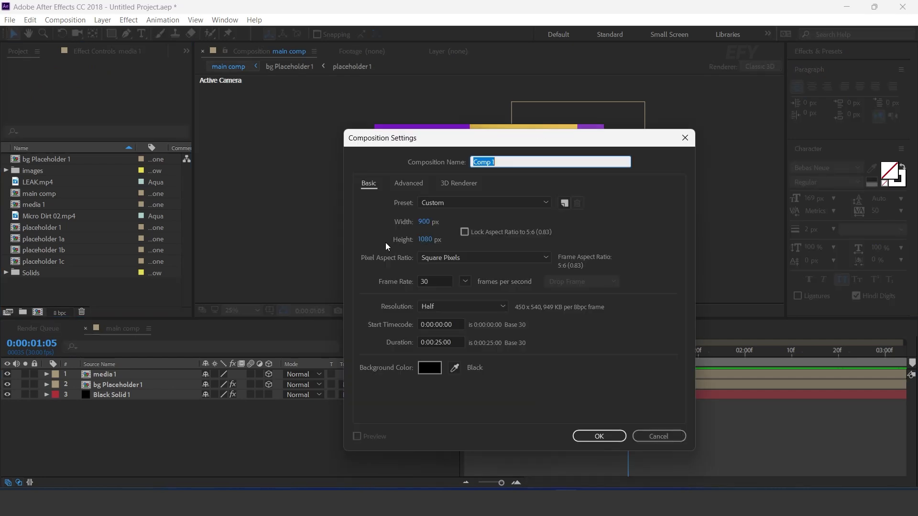
left_click(437, 226)
key("BackSpace")
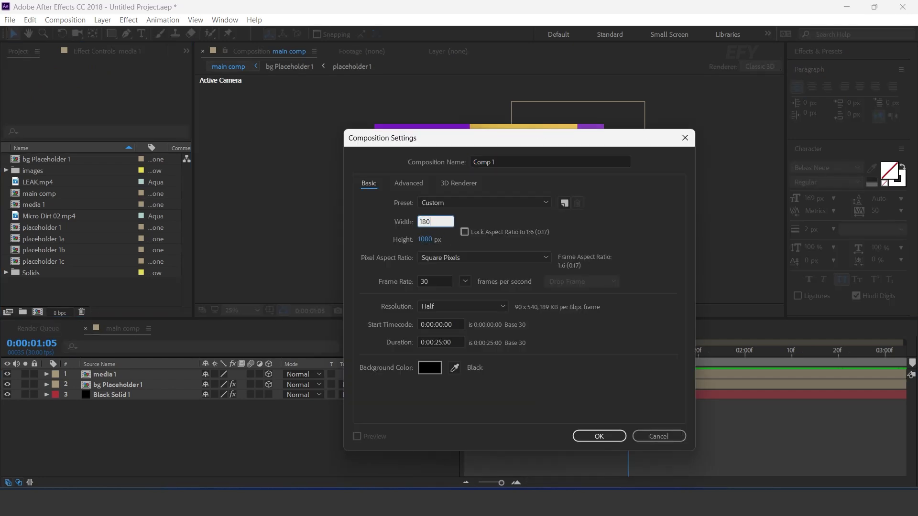
type("1080")
key("Tab")
type("850")
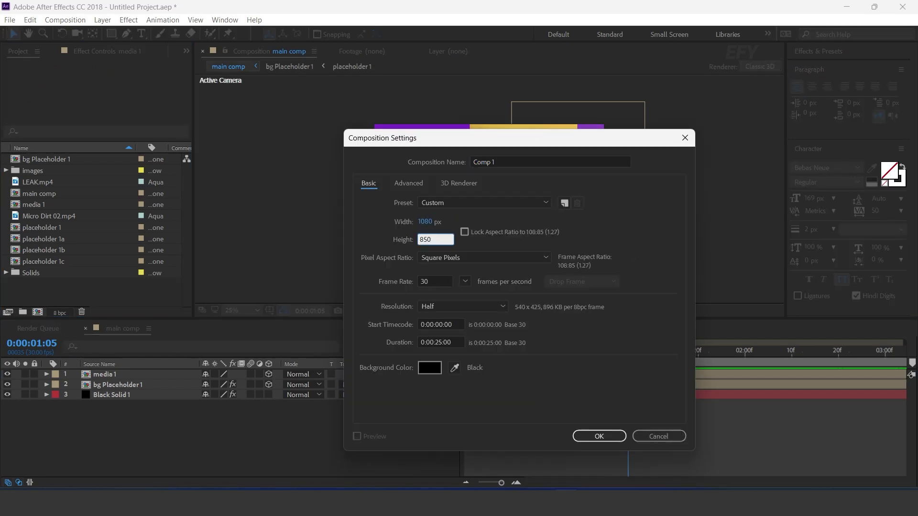
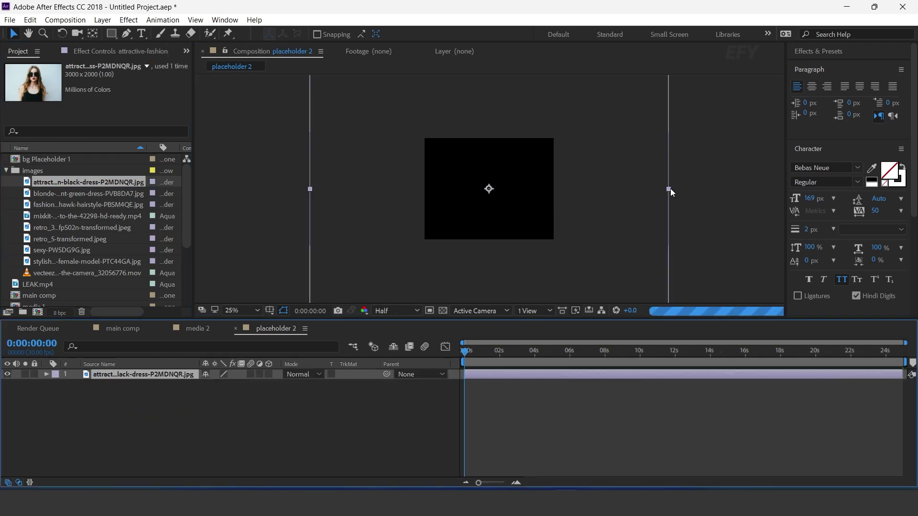
Scale the black-dress photo down to fill the placeholder 2 frame, and add placeholder 2 to the media 2 composition
left_click_drag(669, 189, 572, 195)
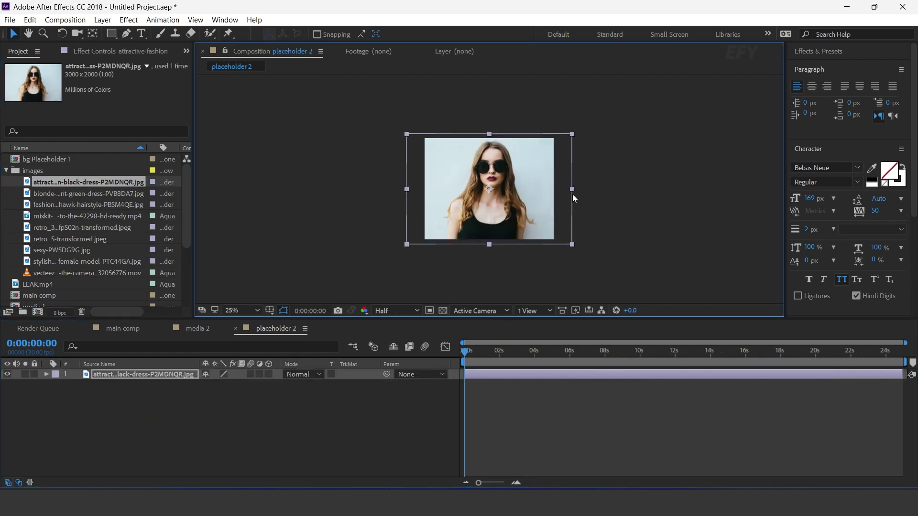
left_click(234, 328)
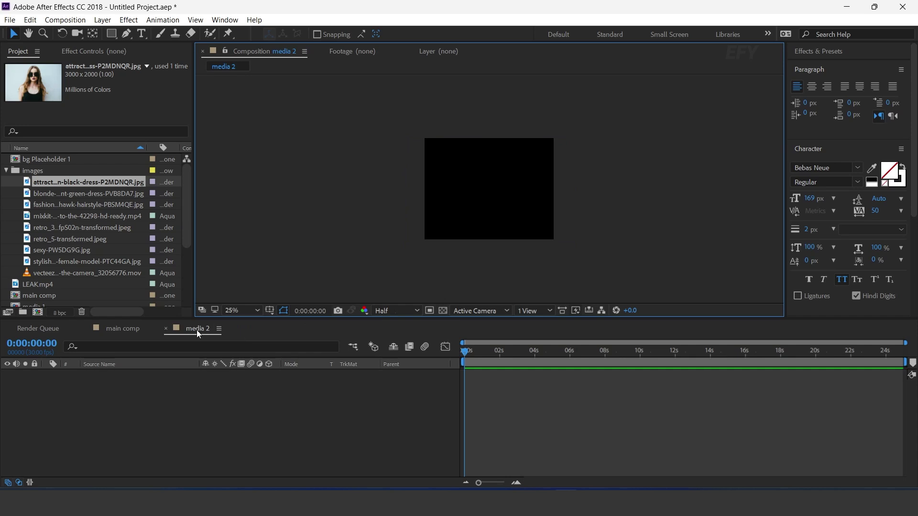
scroll(104, 250, "down", 3)
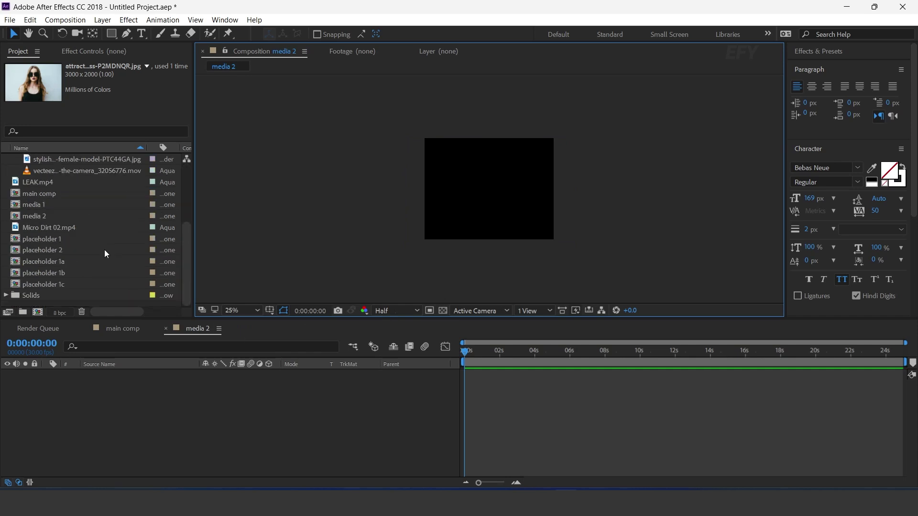
left_click(57, 251)
left_click_drag(17, 254, 183, 402)
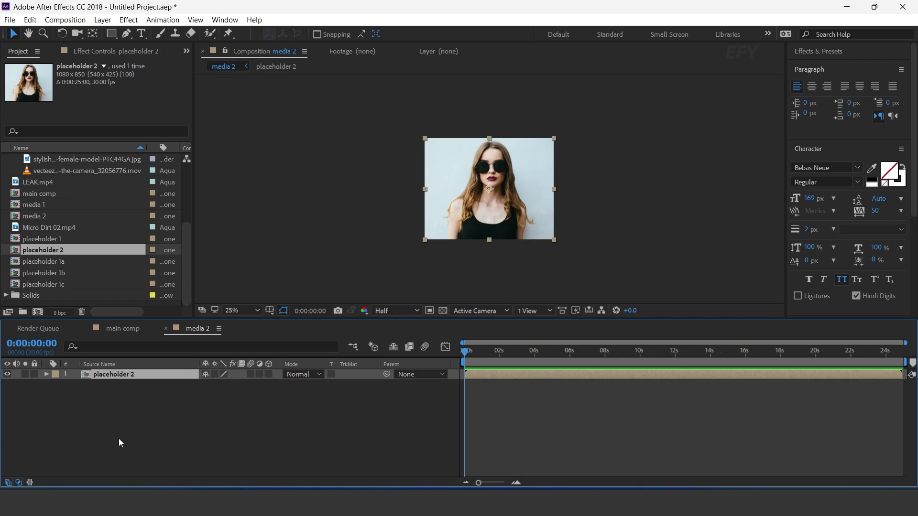
Trim the placeholder 2 layer in media 2 to end at 0:00:01:15
left_click(521, 381)
left_click_drag(496, 354, 569, 354)
key("equal")
key("equal")
left_click(592, 378)
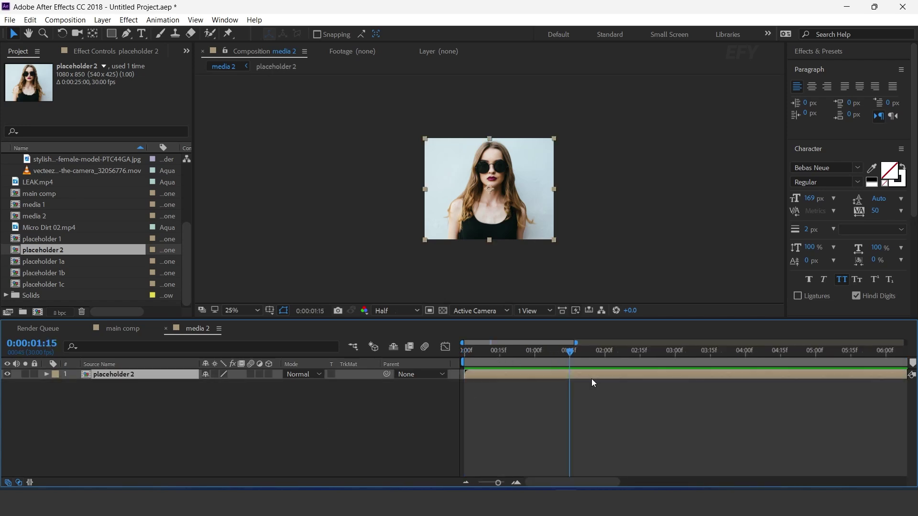
key("alt+]")
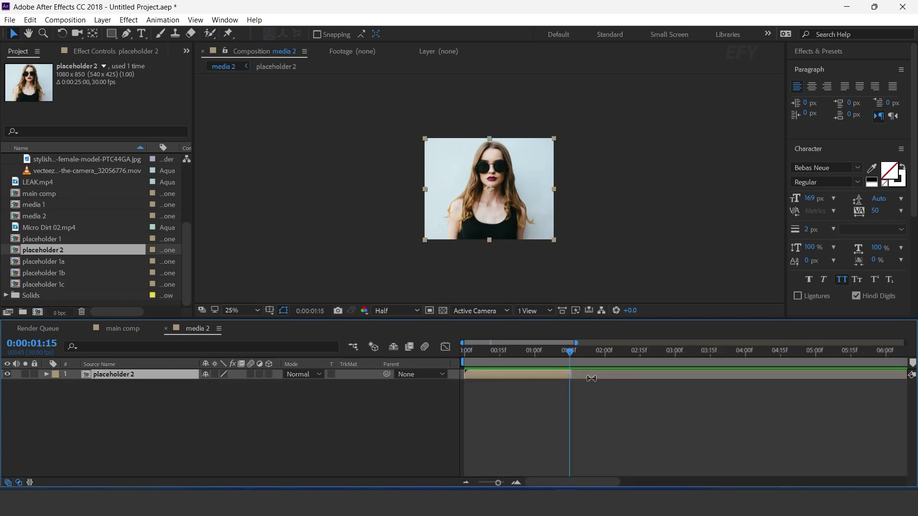
left_click(139, 411)
Duplicate the placeholder 2 composition as placeholder 2a and place it below placeholder 2 in media 2, starting at 0:00:01:15
left_click(59, 249)
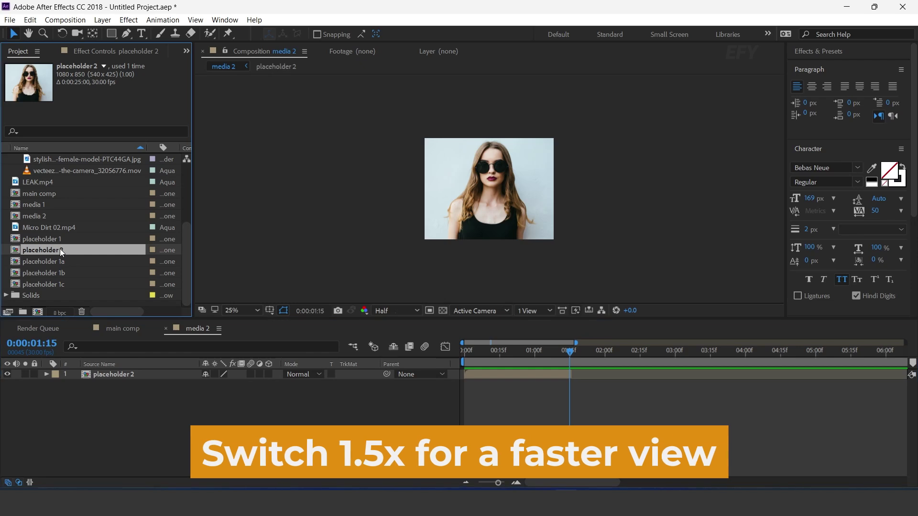
key("ctrl+d")
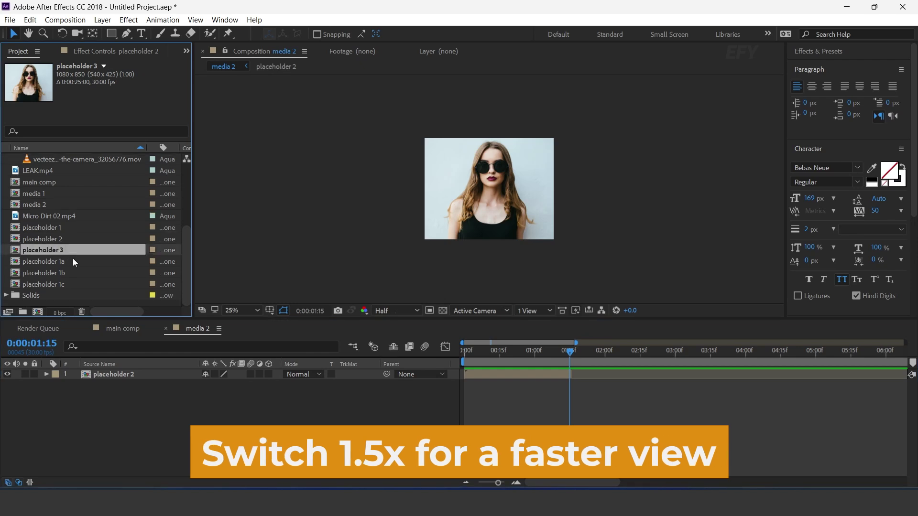
left_click(58, 250)
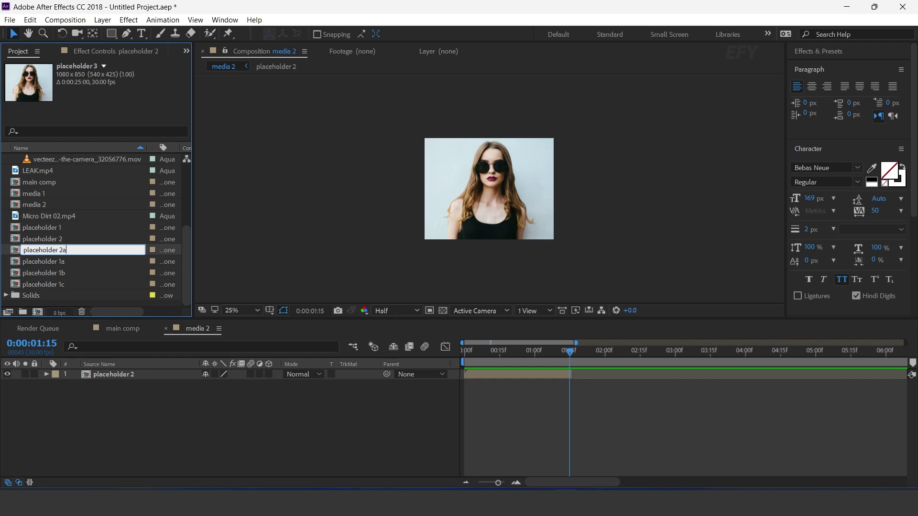
type("2a")
key("Return")
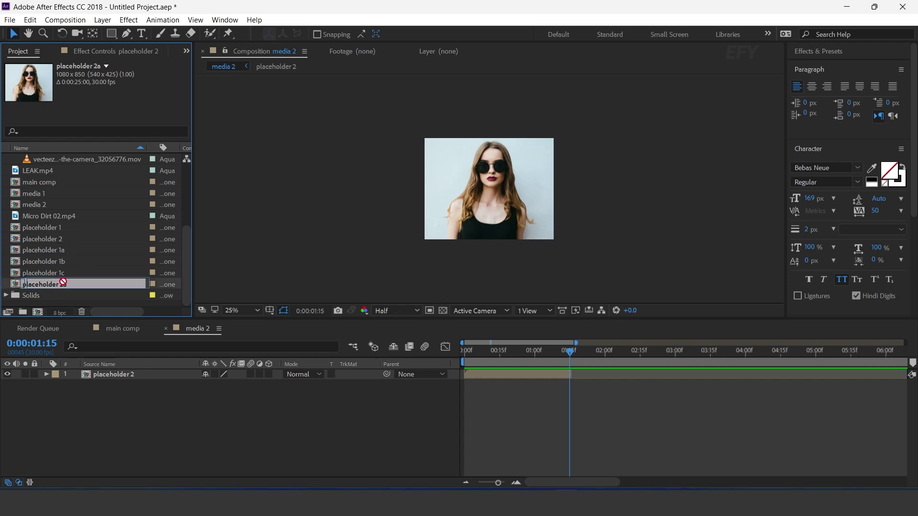
left_click_drag(63, 282, 202, 435)
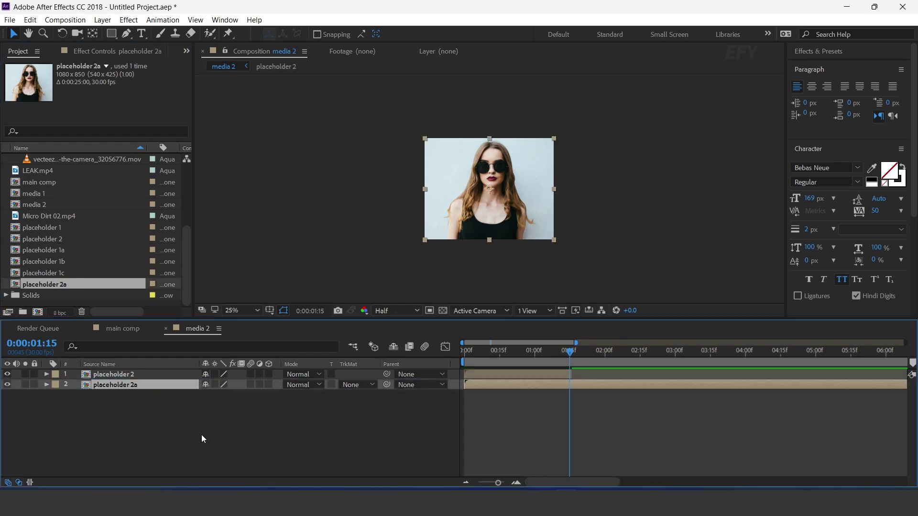
Replace the photo inside placeholder 2a with the blonde green-dress image, fitted to fill the frame, and return to media 2
double_click(584, 386)
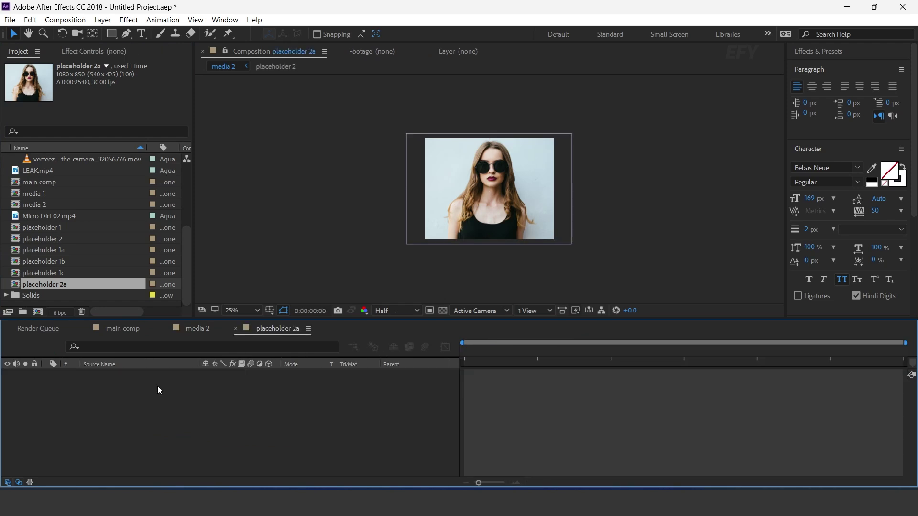
scroll(61, 193, "up", 5)
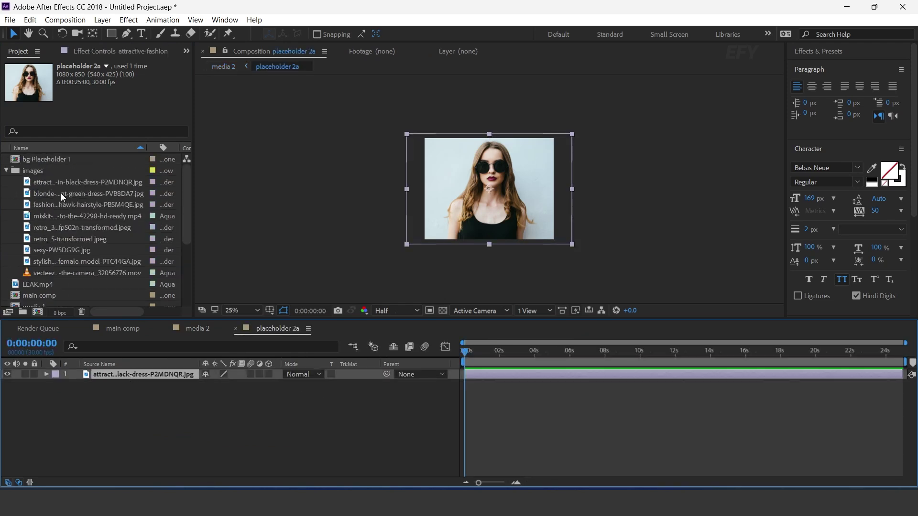
left_click(59, 195)
left_click_drag(59, 195, 199, 418)
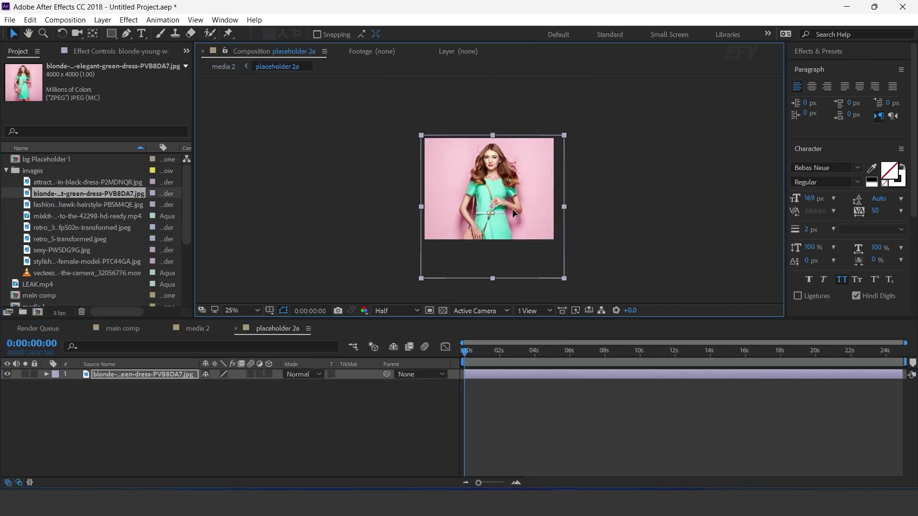
left_click(301, 411)
left_click(234, 329)
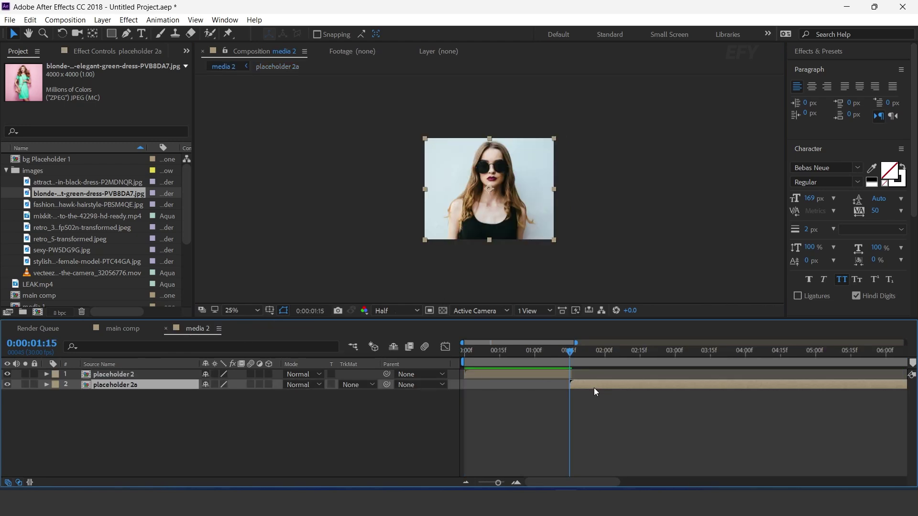
Trim the placeholder 2a layer to end at 0:00:01:25 and duplicate it so the copy starts at that time
key("space")
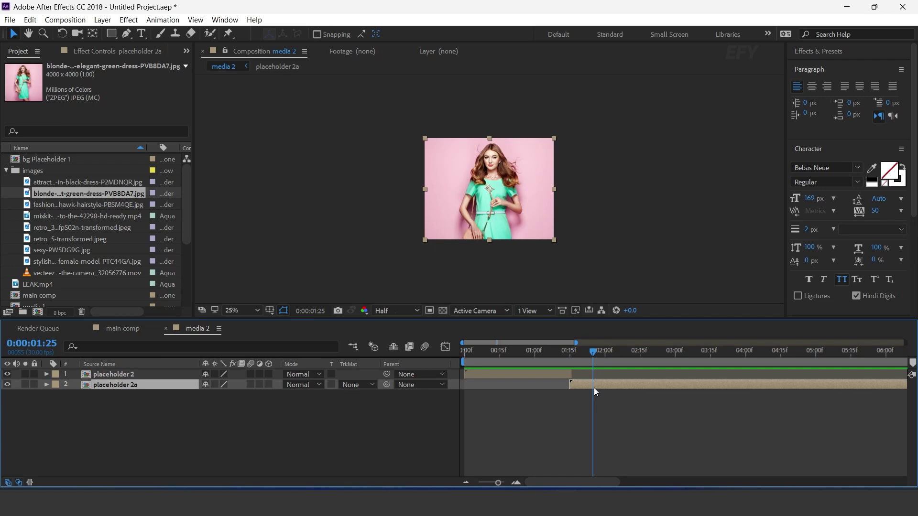
key("alt+bracketright")
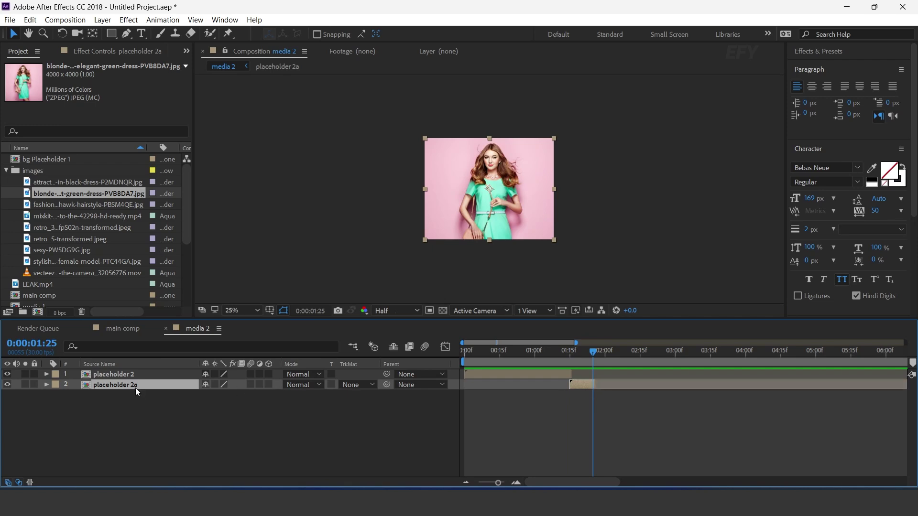
key("ctrl+d")
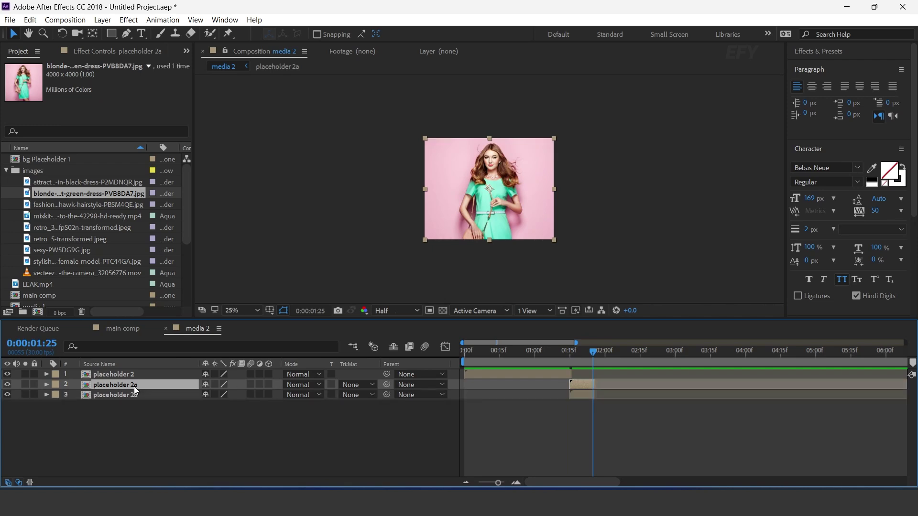
key("bracketleft")
key("bracketright")
left_click(581, 398)
key("bracketleft")
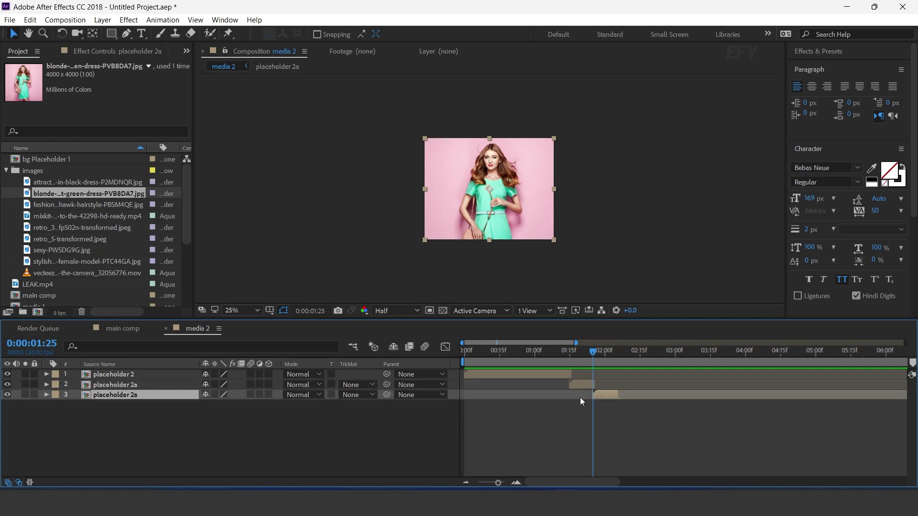
Duplicate the placeholder 2a composition as placeholder 2b and swap it into the third layer of media 2
scroll(66, 248, "down", 4)
left_click(82, 284)
key("ctrl+d")
key("Return")
left_click_drag(59, 285, 153, 400)
type("2b")
key("Return")
left_click(153, 404)
left_click(125, 394)
Duplicate the placeholder 2b composition as placeholder 2c and place it as the fourth layer of media 2, following placeholder 2b
key("ctrl+d")
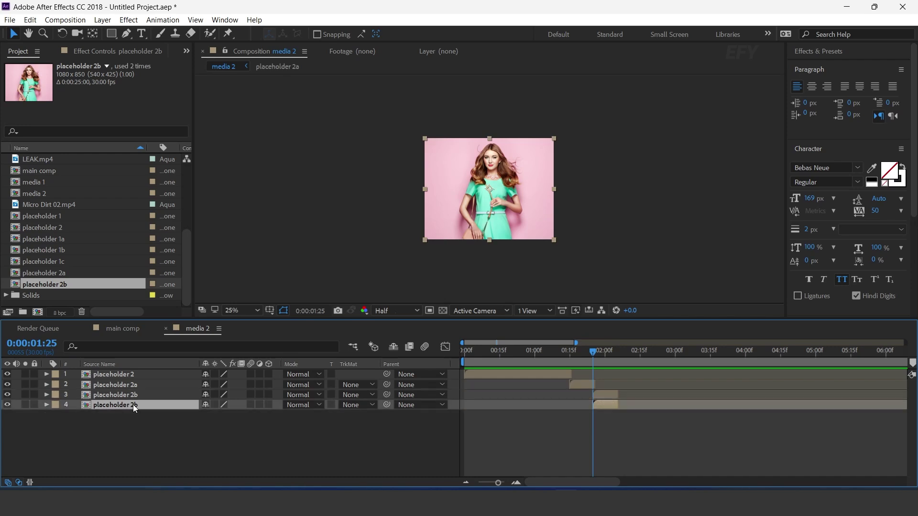
key("ctrl+z")
left_click(73, 285)
key("ctrl+d")
key("Return")
left_click_drag(63, 285, 138, 406)
type("c")
key("Return")
scroll(624, 406, "up", 1, "alt")
left_click_drag(625, 406, 700, 407)
left_click(668, 351)
Replace the image inside placeholder 2c with the mixkit 42298 video clip
double_click(138, 406)
scroll(84, 222, "up", 4)
left_click(84, 225)
left_click(67, 216)
left_click_drag(68, 216, 139, 374, "alt")
Scale the mixkit clip to 120% and center it to fill the placeholder 2c frame, and return to the main comp
key("s")
left_click_drag(229, 384, 296, 395)
left_click_drag(493, 206, 493, 186)
left_click_drag(235, 385, 241, 385)
left_click_drag(493, 191, 490, 188)
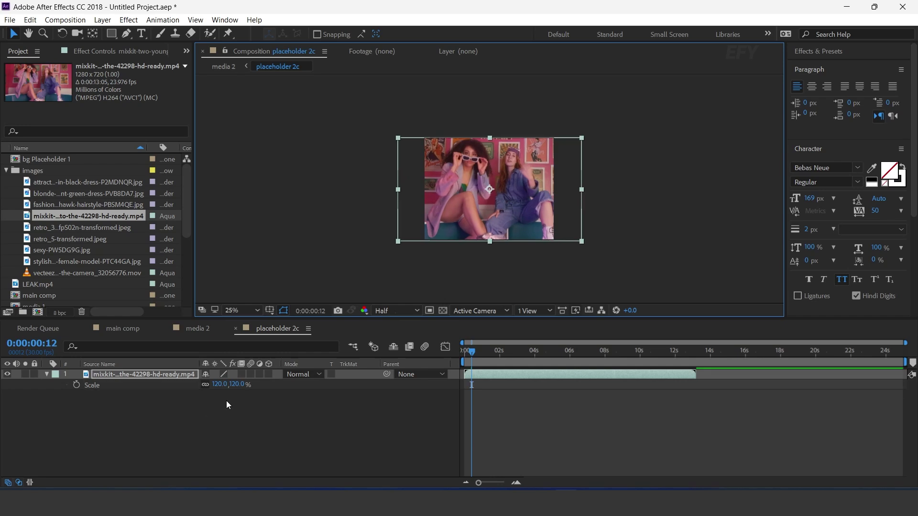
left_click(235, 328)
left_click_drag(607, 359, 697, 350)
left_click(267, 433)
left_click(166, 328)
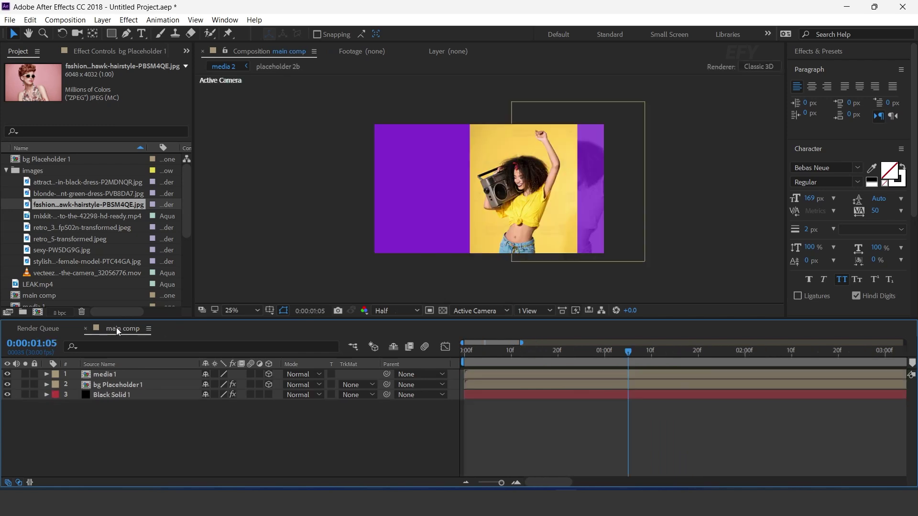
Duplicate the media 1 layer in the main comp and replace the upper copy's source with media 2
left_click(111, 374)
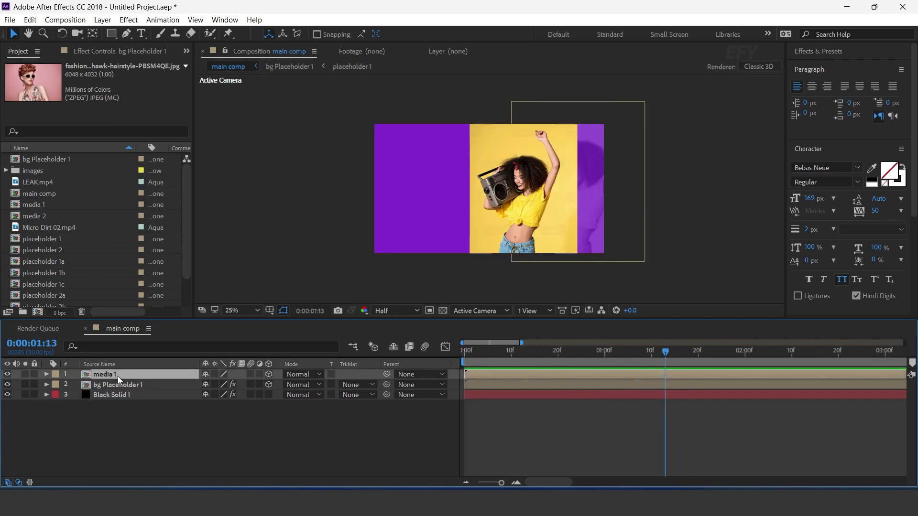
key("ctrl+d")
left_click_drag(507, 352, 539, 352)
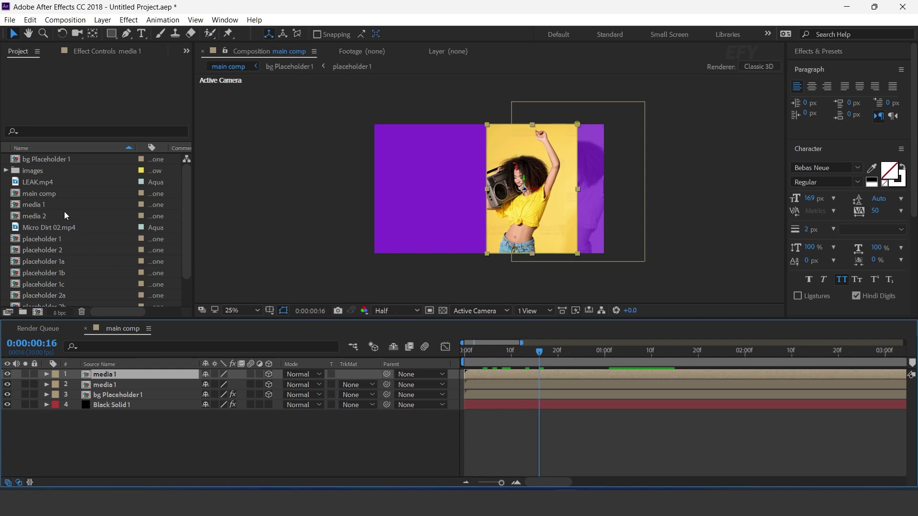
left_click(46, 218)
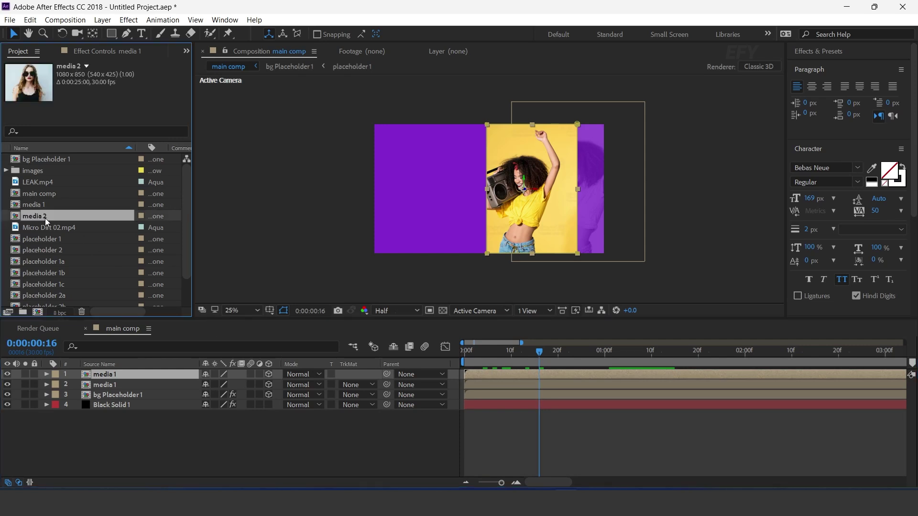
left_click_drag(39, 217, 113, 377)
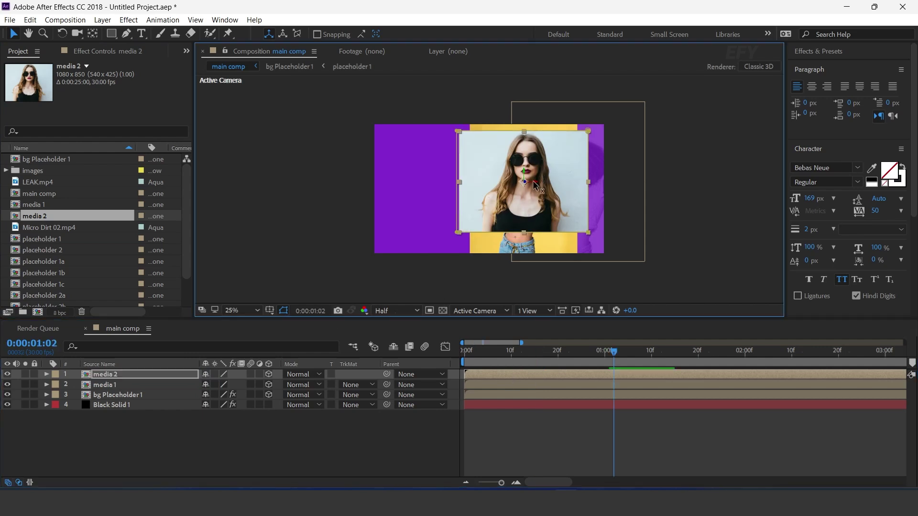
Using a two-view horizontal layout, push media 2 back in depth and place it in the frame's upper-left area, and restore the single view
left_click_drag(532, 180, 435, 190)
left_click(532, 311)
left_click(568, 337)
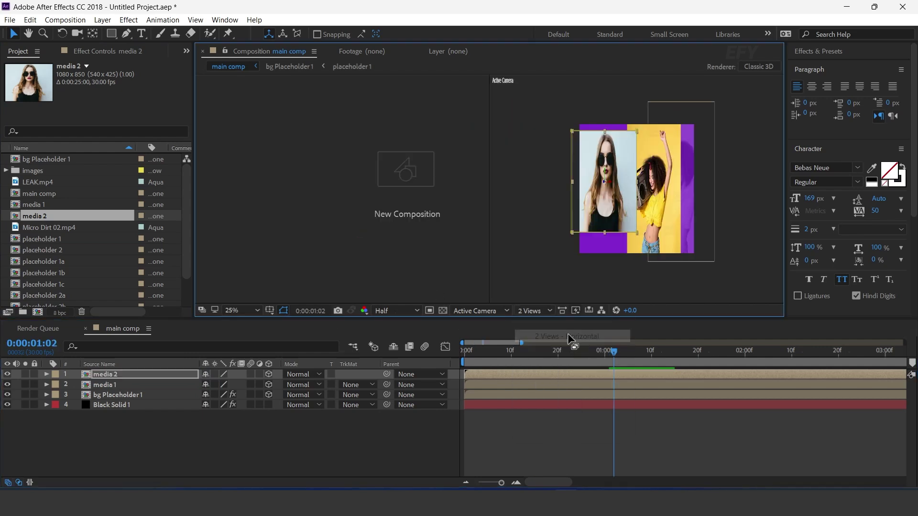
left_click_drag(310, 192, 296, 114)
left_click_drag(577, 186, 572, 156)
left_click_drag(296, 117, 322, 48)
left_click_drag(600, 173, 584, 163)
left_click(697, 350)
left_click(356, 435)
left_click(534, 311)
left_click(559, 325)
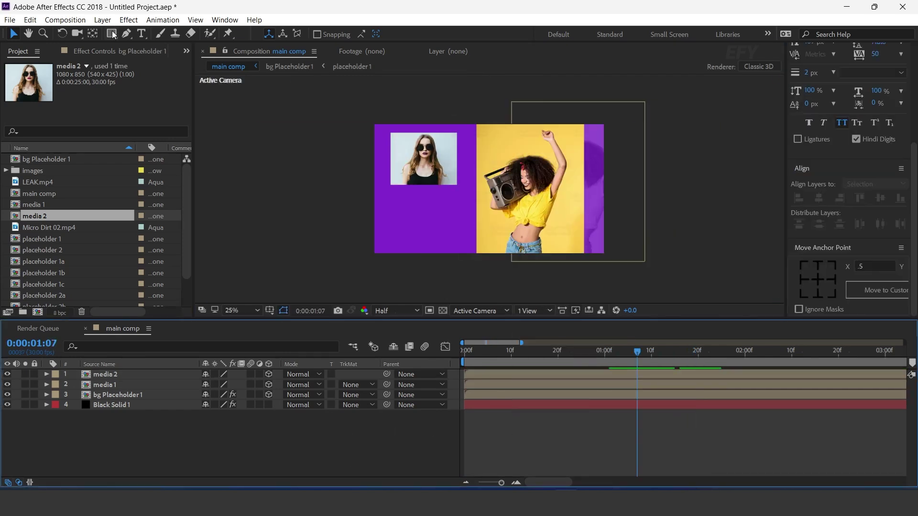
Draw a small purple rectangle overlapping the lower-left edge of the media 1 photo and set its opacity to 40%
left_click(112, 33)
mouse_move(445, 222)
left_mouse_down()
mouse_move(518, 253)
mouse_move(476, 240)
left_mouse_up()
key("v")
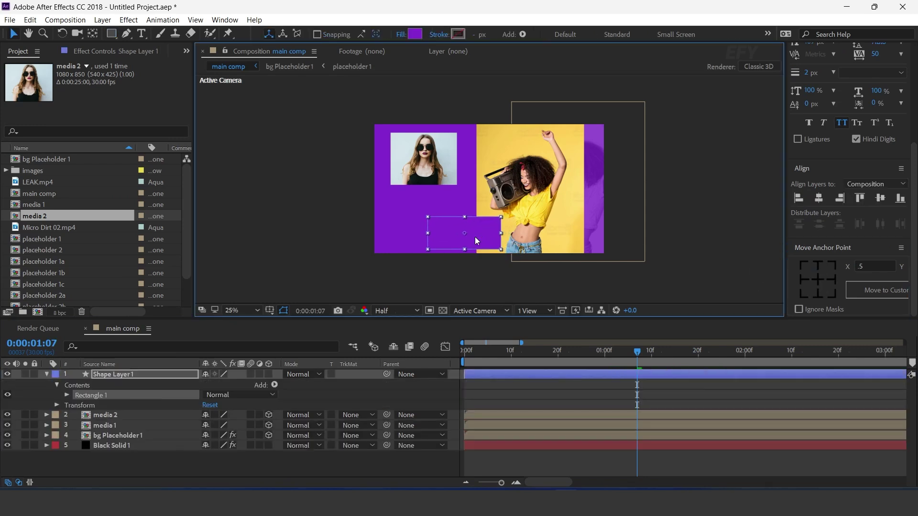
left_click(144, 377)
key("t")
left_click(211, 384)
type("40")
key("Return")
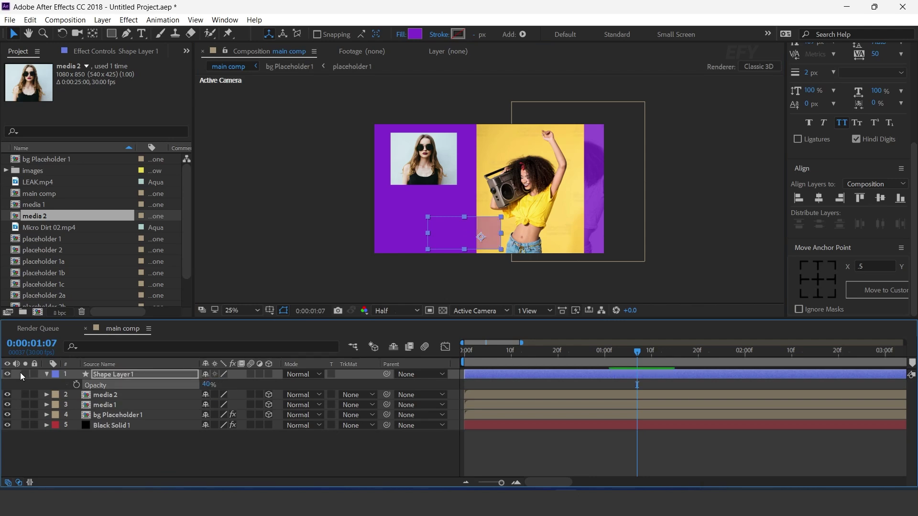
Duplicate the rectangle shape layer and move the copy over the upper-right edge of the media 1 photo
left_click(46, 375)
key("ctrl+d")
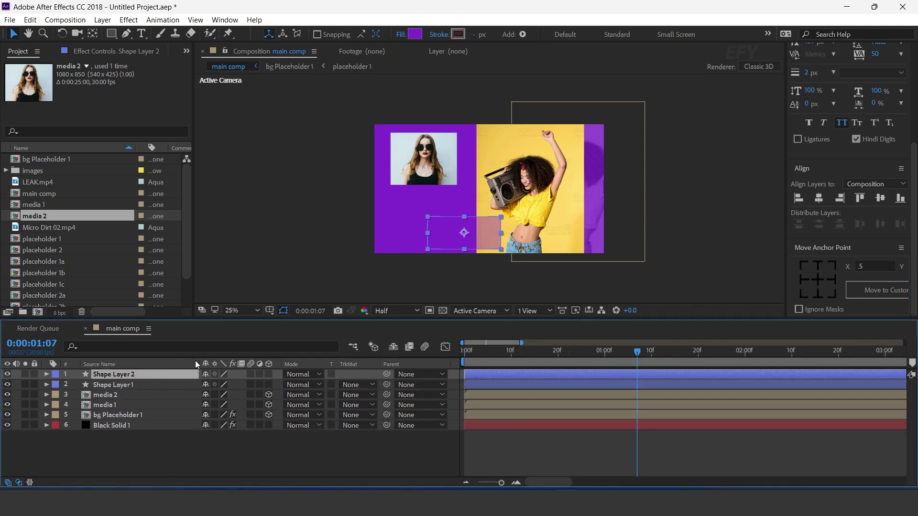
left_click_drag(466, 241, 629, 154)
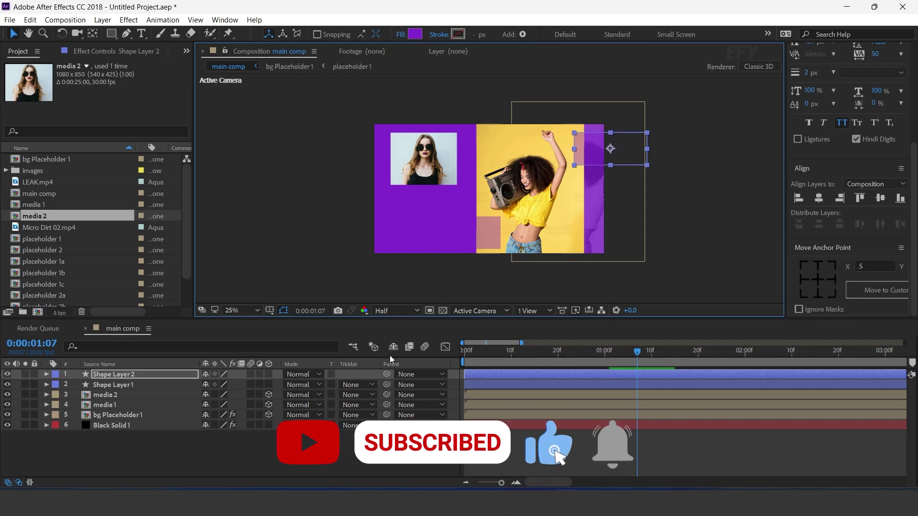
left_click(134, 449)
Turn both Shape Layer 1 and Shape Layer 2 into 3D layers
left_click(113, 384)
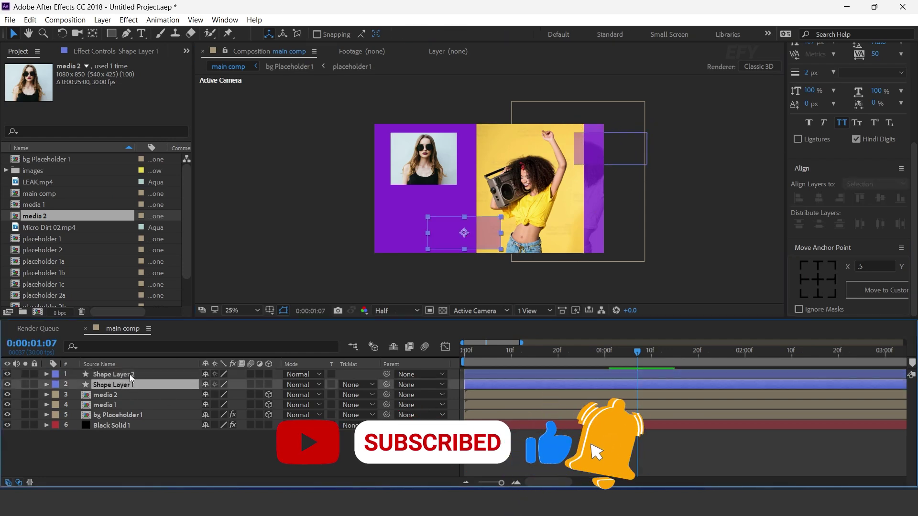
left_click(113, 374, "shift")
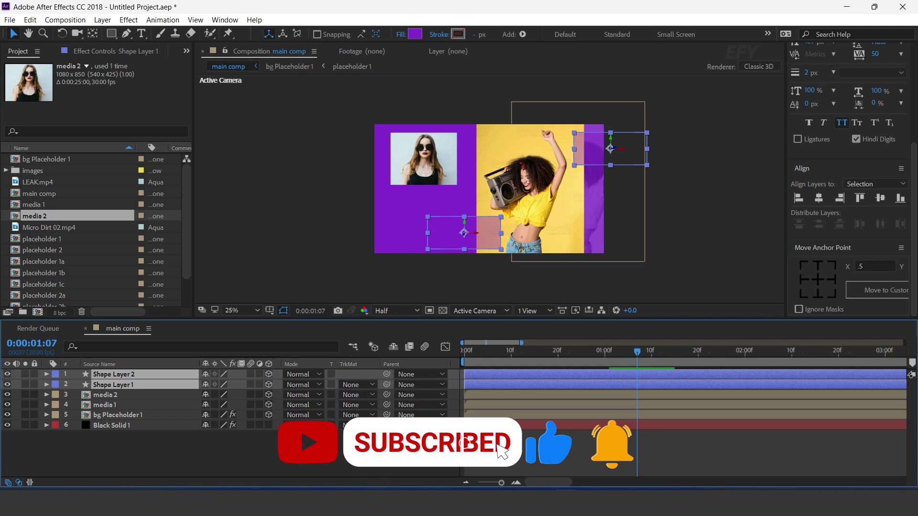
left_click(381, 448)
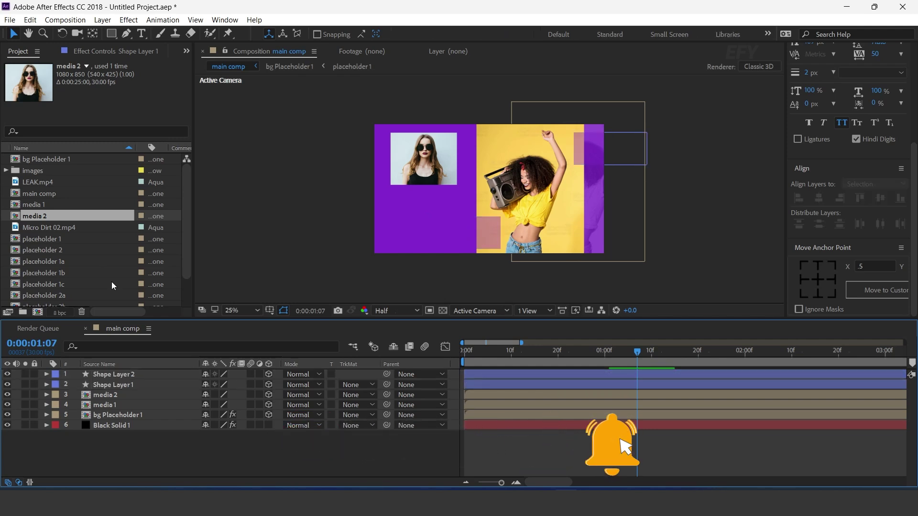
Create a new composition named "text 1" with a width of 1300 px and a height of 800 px
scroll(93, 262, "down", 3)
left_click(40, 303)
left_click(38, 312)
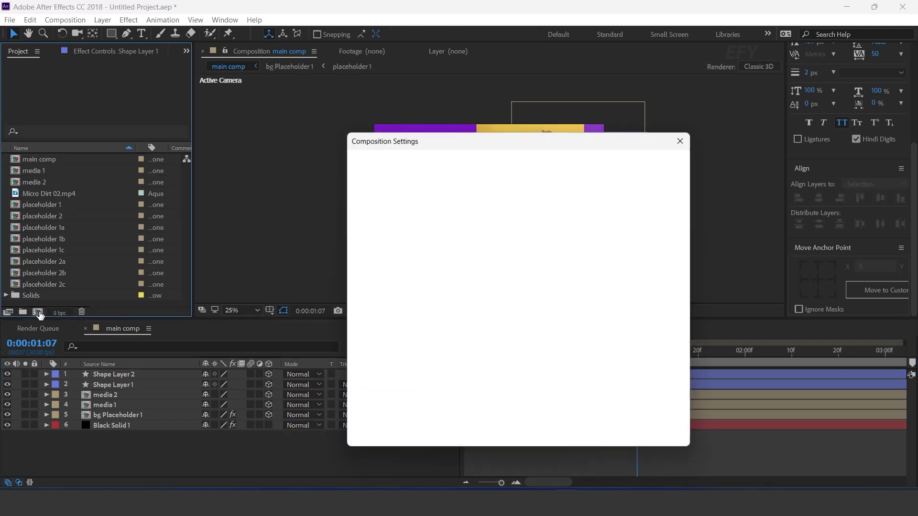
left_click(435, 221)
type("1300")
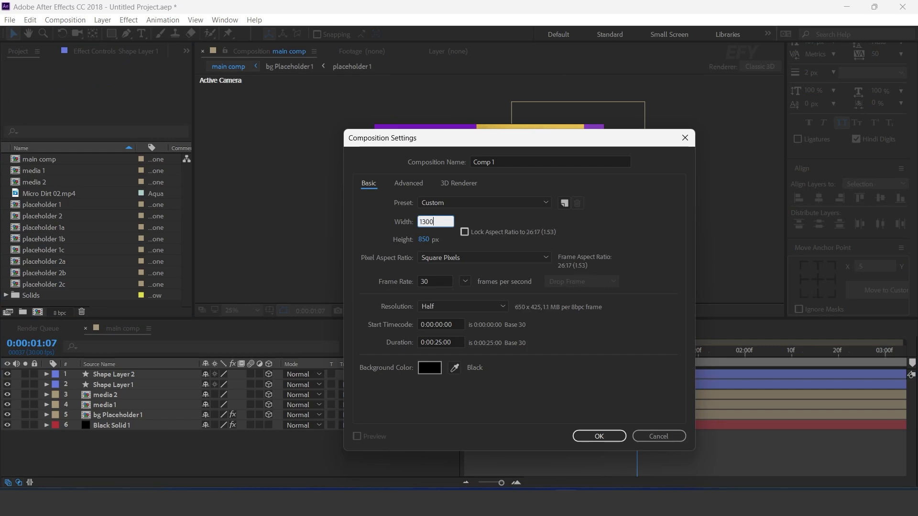
key("Tab")
type("800")
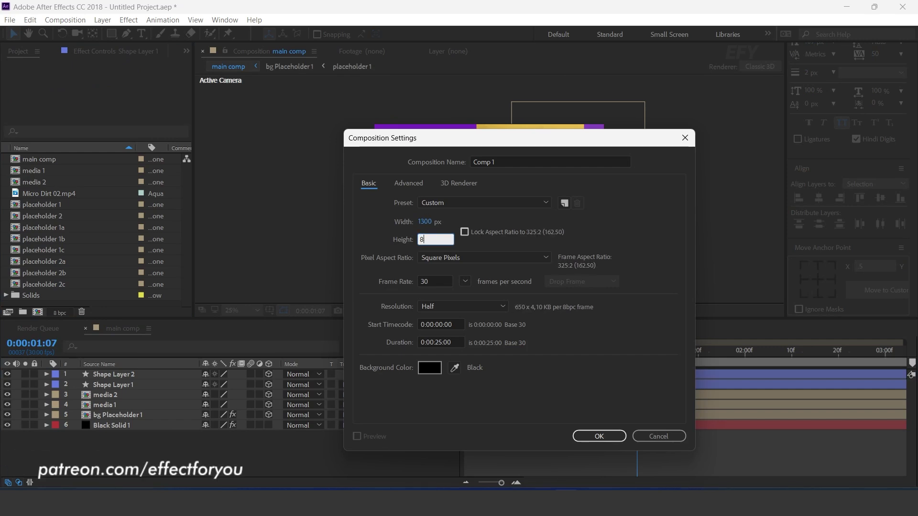
left_click(503, 163)
type("text")
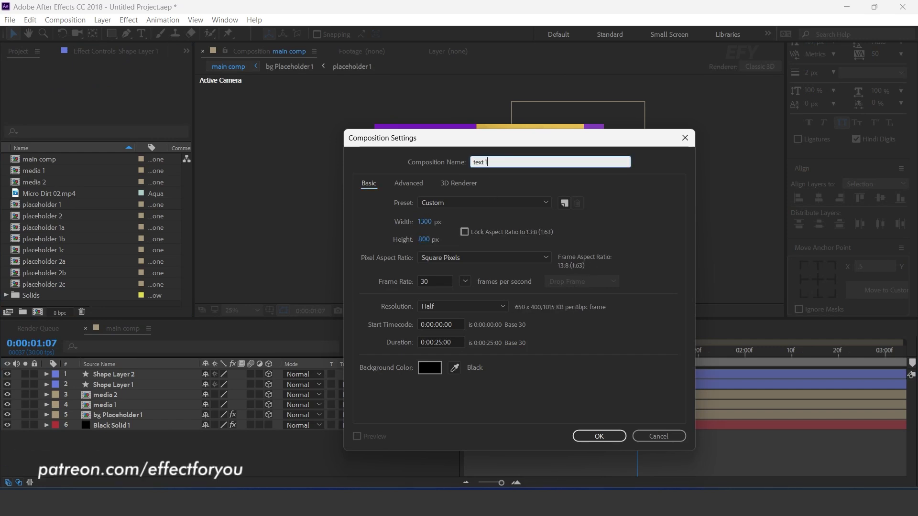
key("Return")
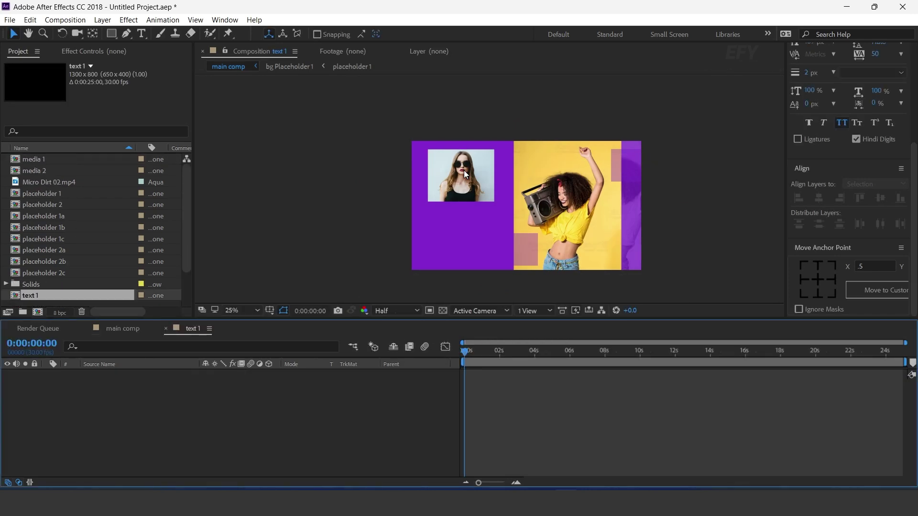
Add the white text "Trends" in Bebas Neue at 200 px, and copy the whole delay expression from delay script.txt in Notepad
left_click(141, 33)
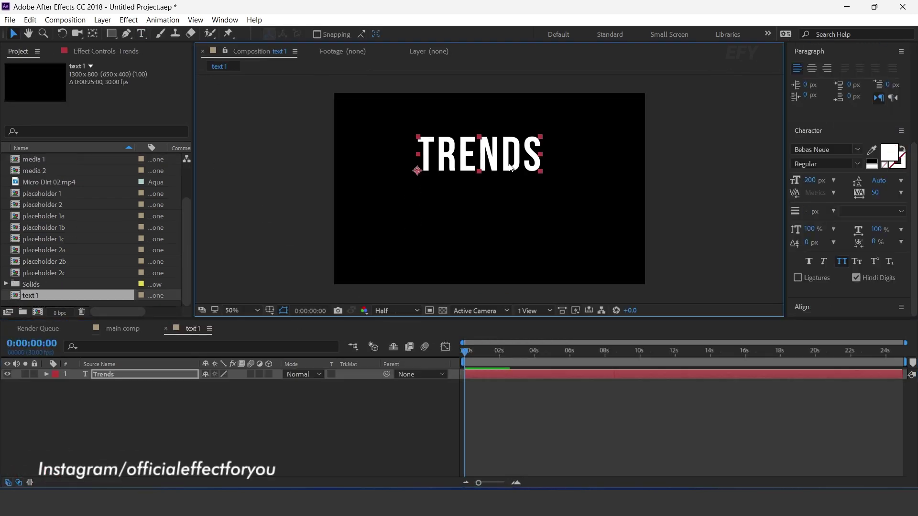
left_click(670, 490)
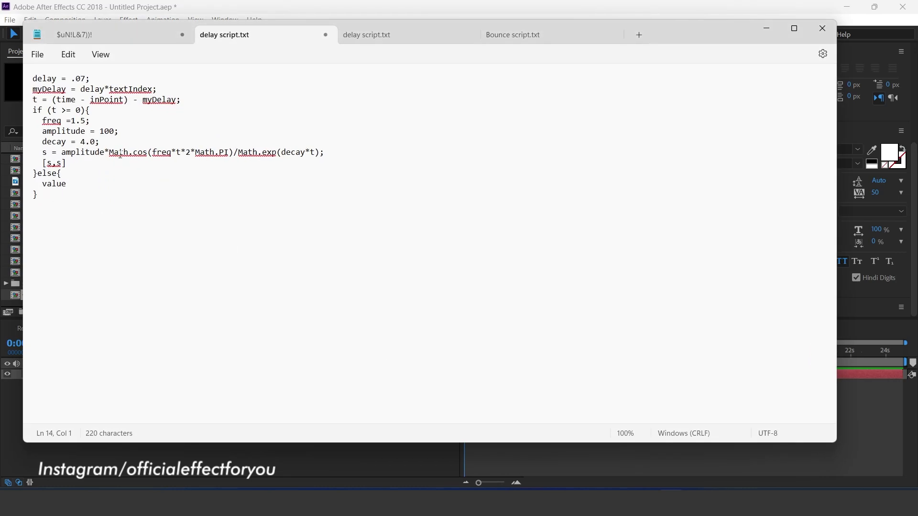
key("ctrl+a")
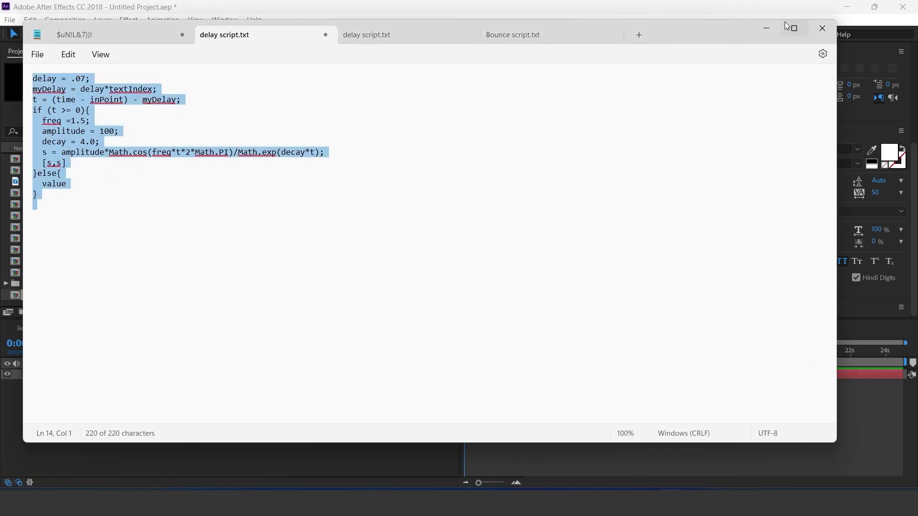
key("alt+Tab")
Add a text animator with Position and Opacity to the Trends layer, setting Opacity to 0% and Position to 0, 50
left_click(46, 375)
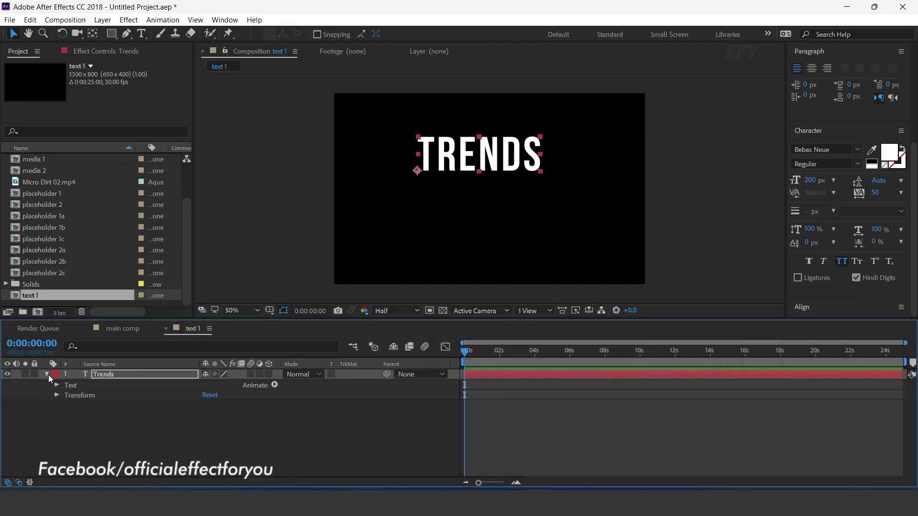
left_click(275, 385)
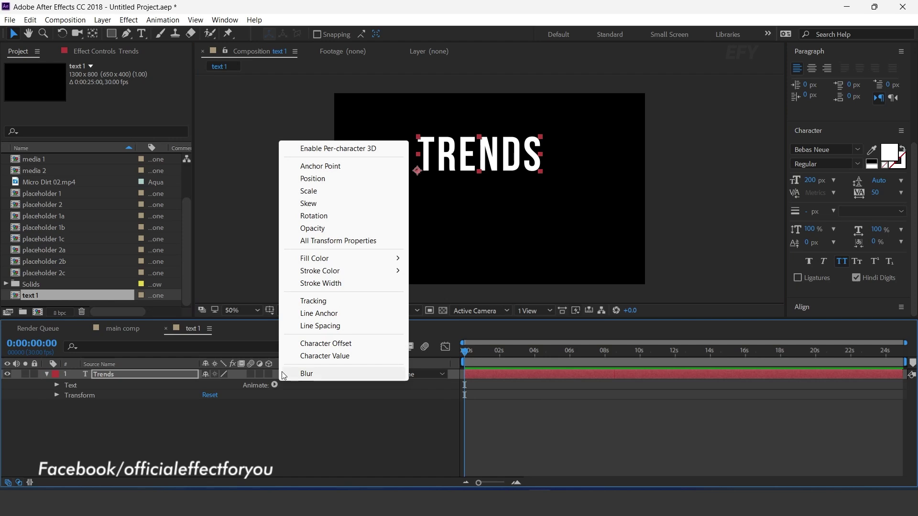
left_click(313, 178)
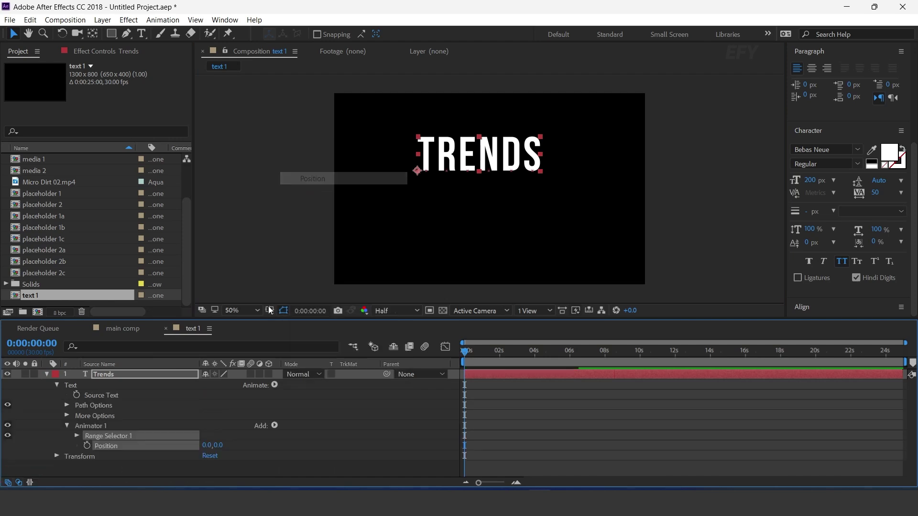
left_click(275, 386)
left_click(323, 228)
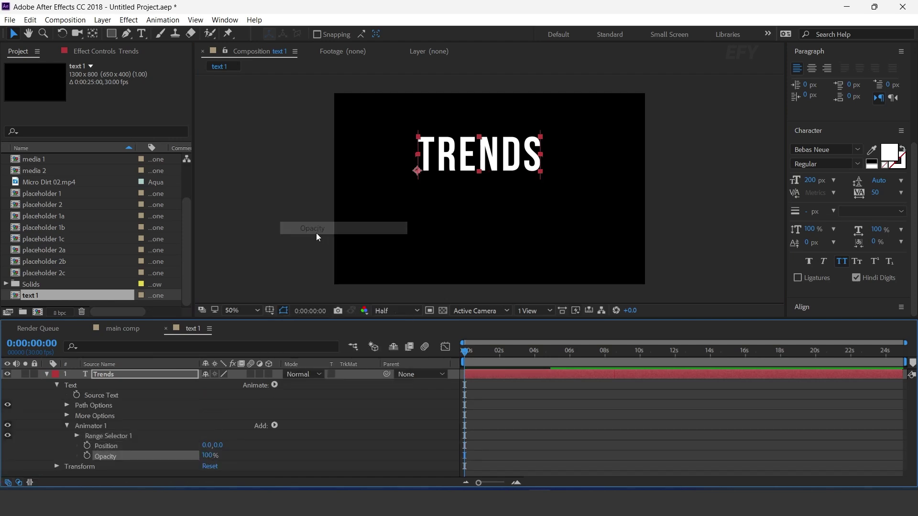
type("0")
key("Return")
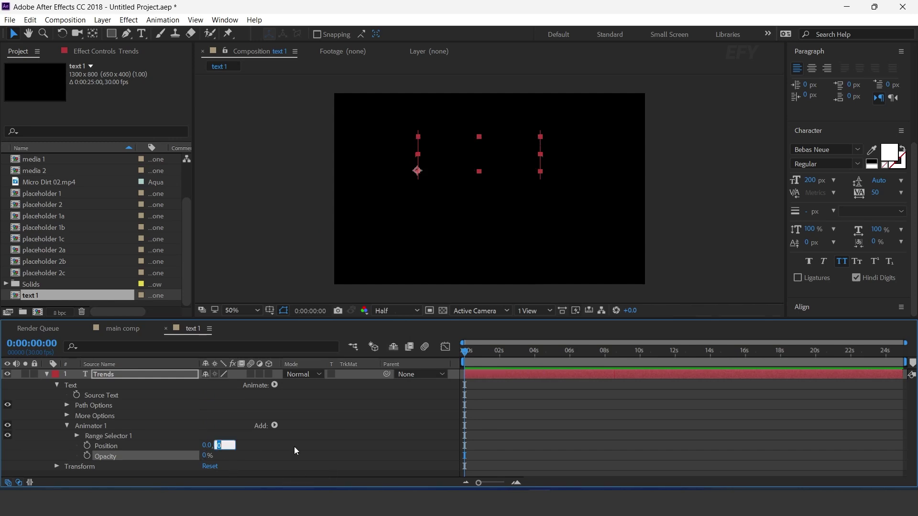
type("50")
key("Return")
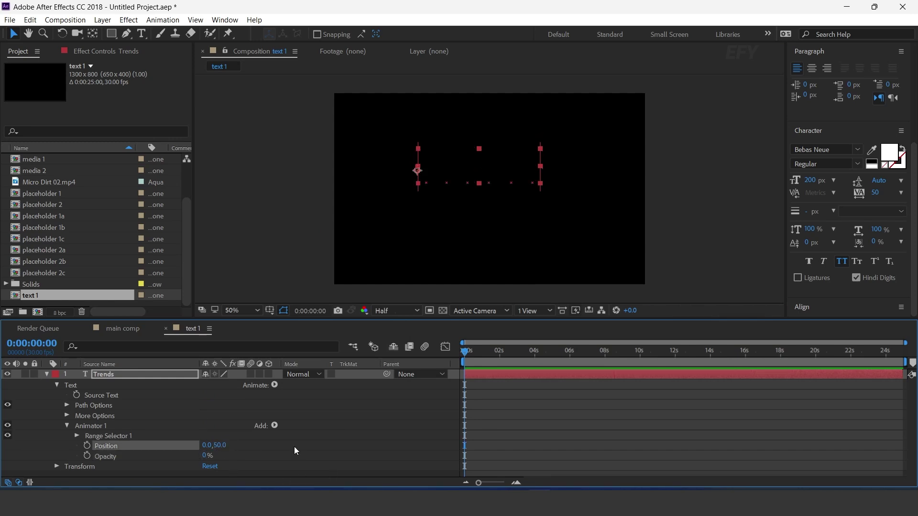
Add an expression selector to Animator 1 of the Trends layer and expand its properties
left_click(99, 427)
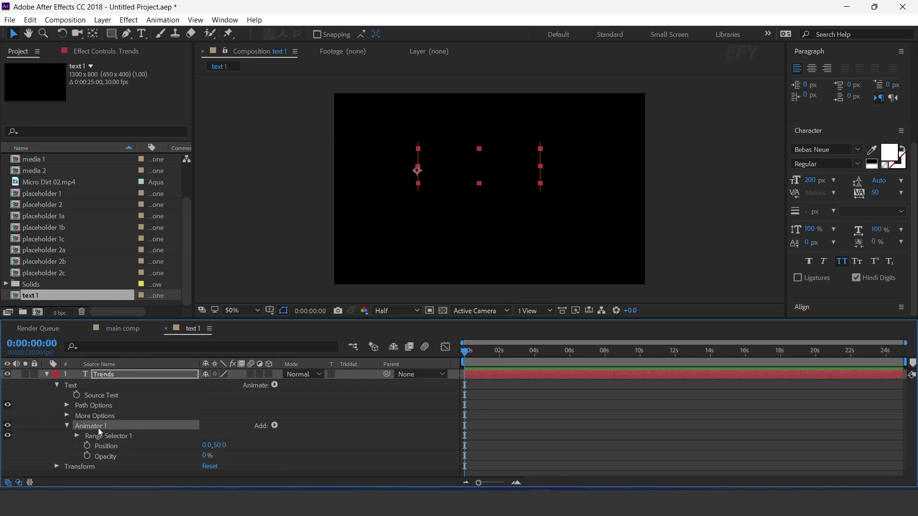
left_click(275, 426)
mouse_move(306, 440)
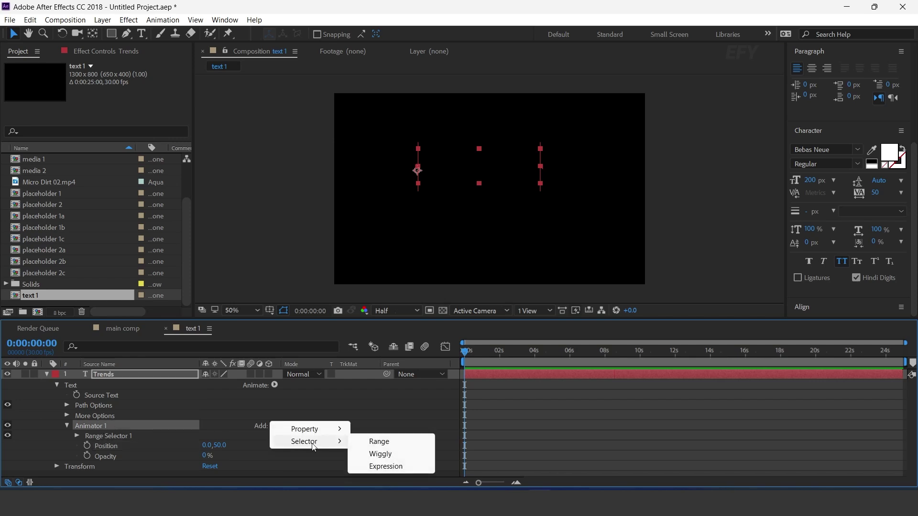
left_click(399, 467)
left_click(77, 446)
scroll(76, 449, "down", 1)
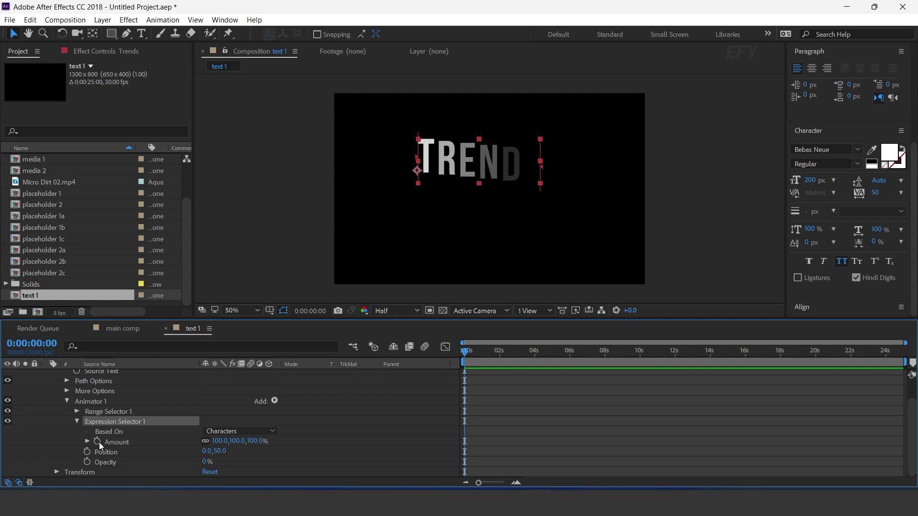
Paste the copied delay expression onto the expression selector's Amount, preview the letter animation, and collapse the Trends layer
left_click(98, 442, "alt")
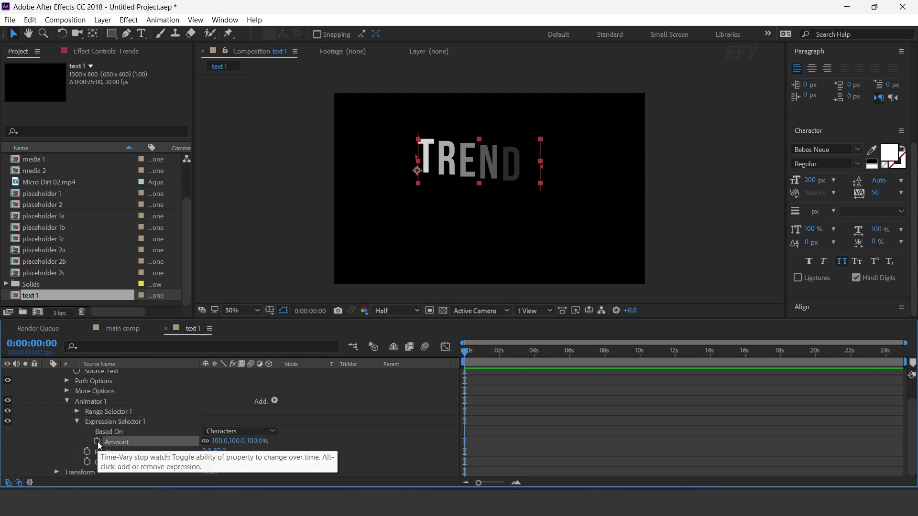
key("ctrl+v")
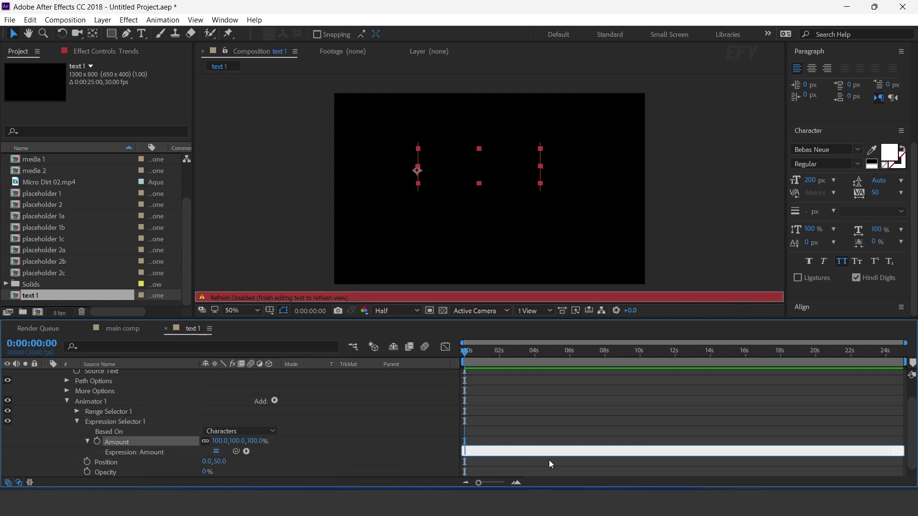
left_click(521, 423)
key("space")
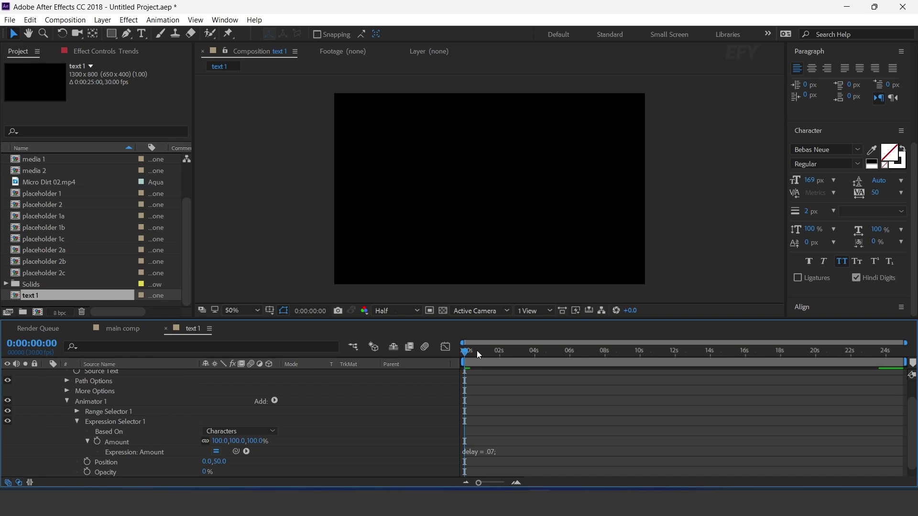
left_click_drag(477, 350, 536, 351)
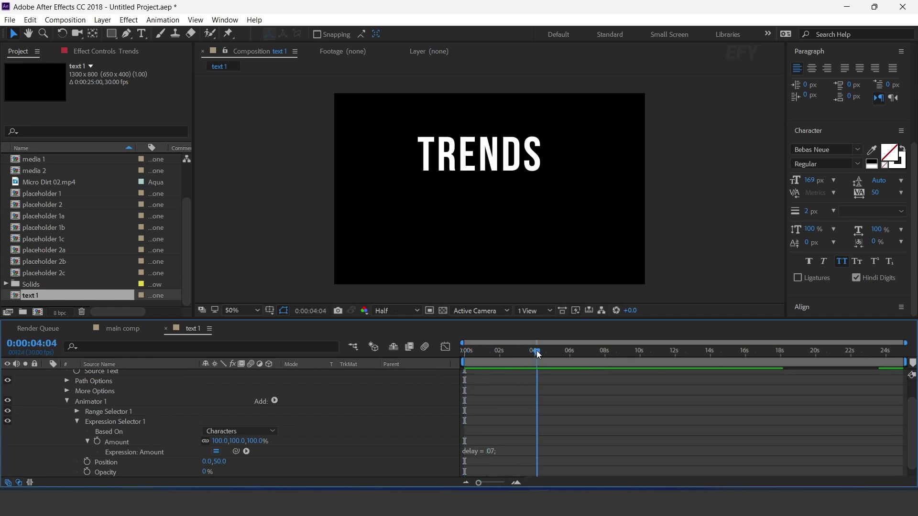
scroll(255, 394, "up", 2)
left_click(46, 374)
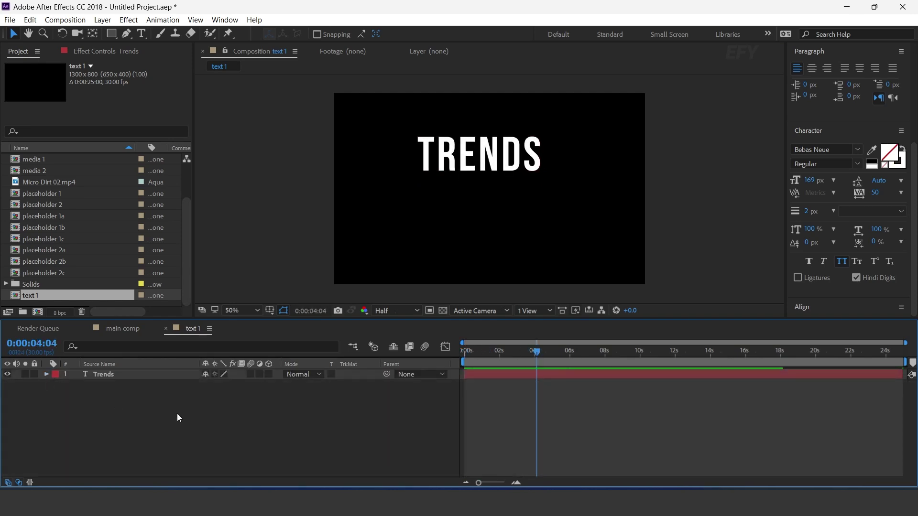
Duplicate the Trends layer, place the copy below it, and turn it into the outlined text "OF the" with a 2 px stroke
left_click(116, 378)
key("ctrl+d")
left_click_drag(123, 382, 132, 390)
left_click_drag(486, 152, 485, 198)
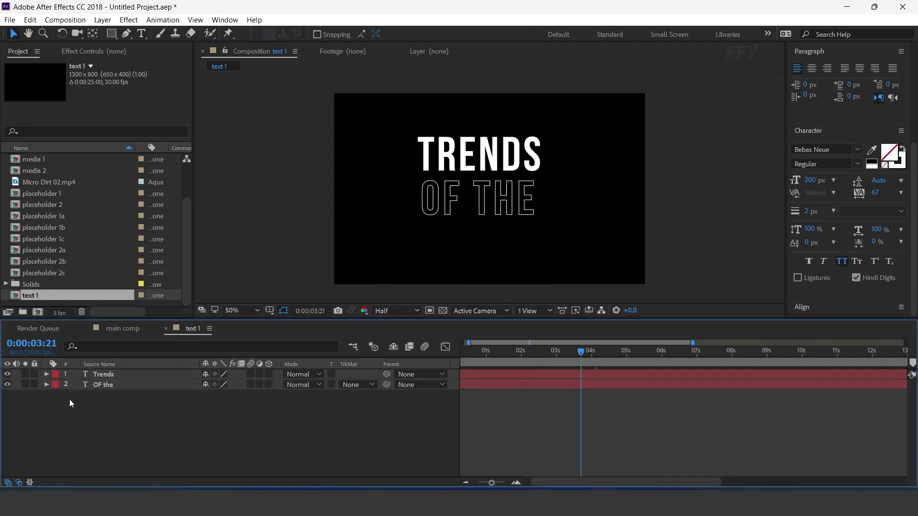
Duplicate the "OF the" layer, place the copy beneath it as the third line, and change its text to "Fashion"
left_click(104, 385)
key("ctrl+d")
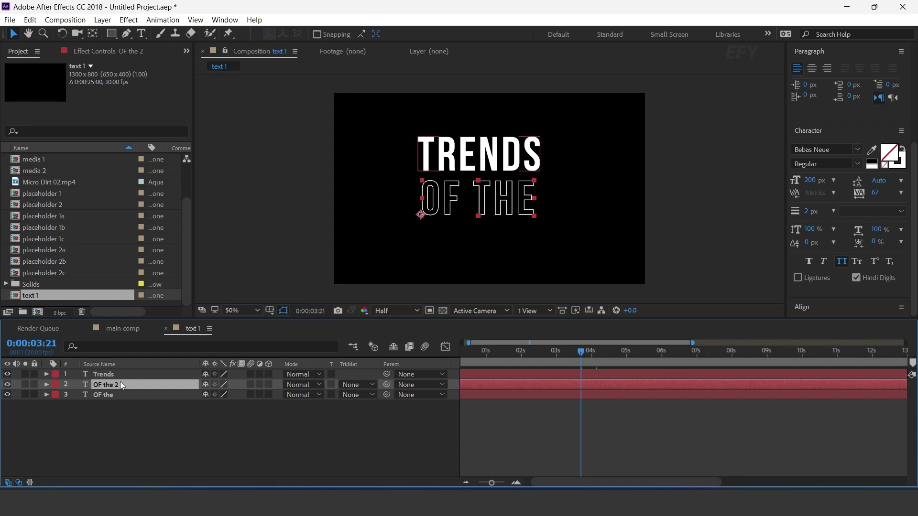
left_click_drag(124, 414, 124, 411)
left_click_drag(507, 198, 508, 244)
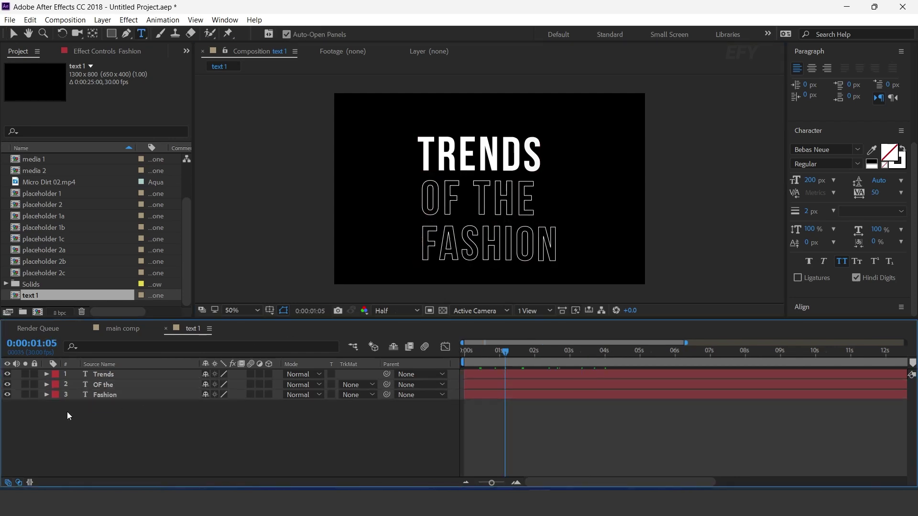
Add a Fill Opacity animator to the Fashion text layer at 100%
left_click(47, 395)
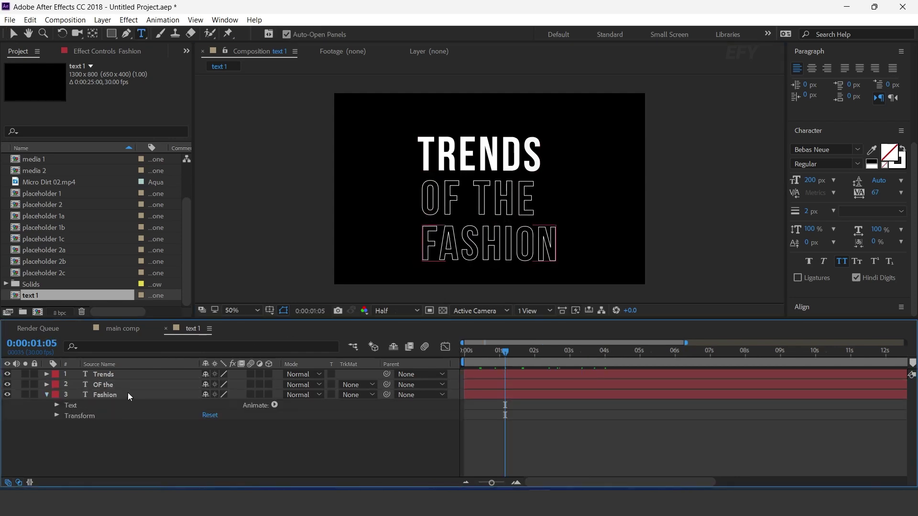
left_click(275, 404)
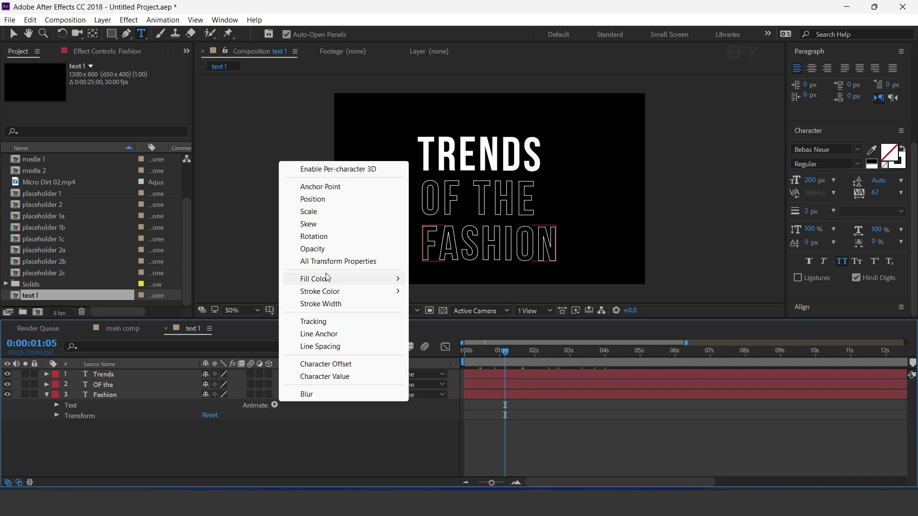
mouse_move(325, 281)
left_click(439, 328)
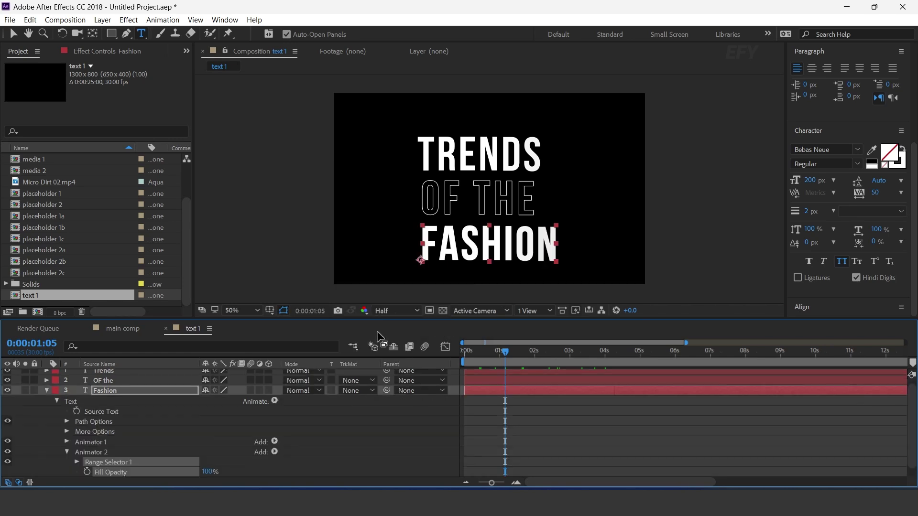
left_click_drag(472, 352, 504, 357)
left_click(279, 457)
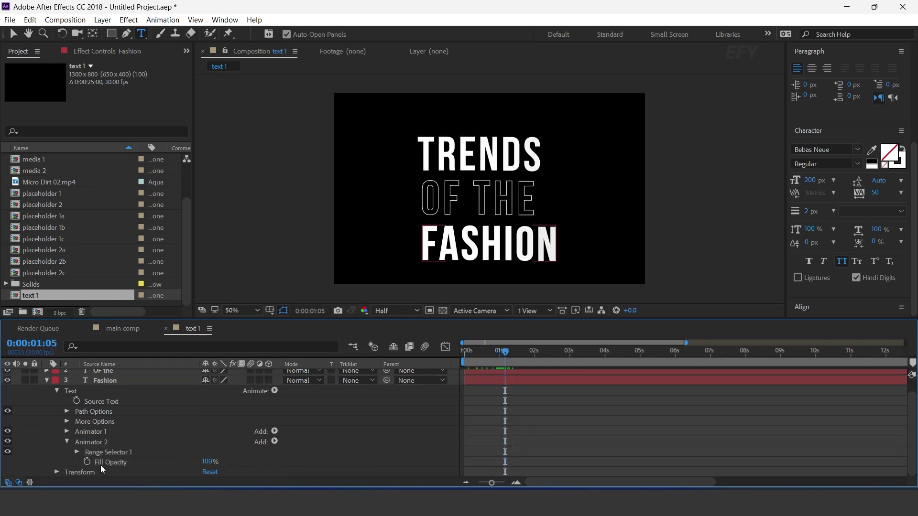
Keyframe the End of Animator 2's range selector at 0% at 0:00:01:05 on the Fashion layer
left_click(77, 451)
left_click(97, 431)
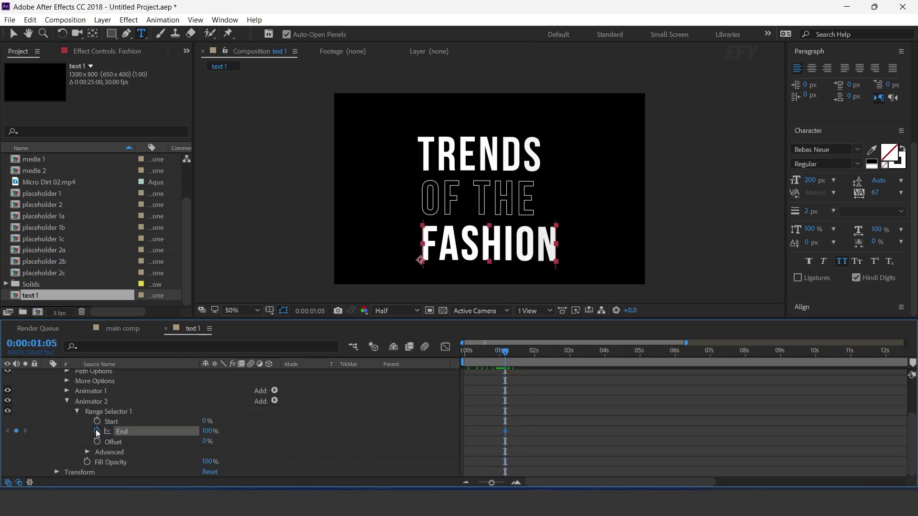
left_click_drag(207, 431, 63, 432)
Keyframe End for a flickering fill: raise it at 0:00:01:11, set 42% at 0:00:01:20, and raise it to fill the whole word at 0:00:01:26
left_click_drag(501, 351, 512, 351)
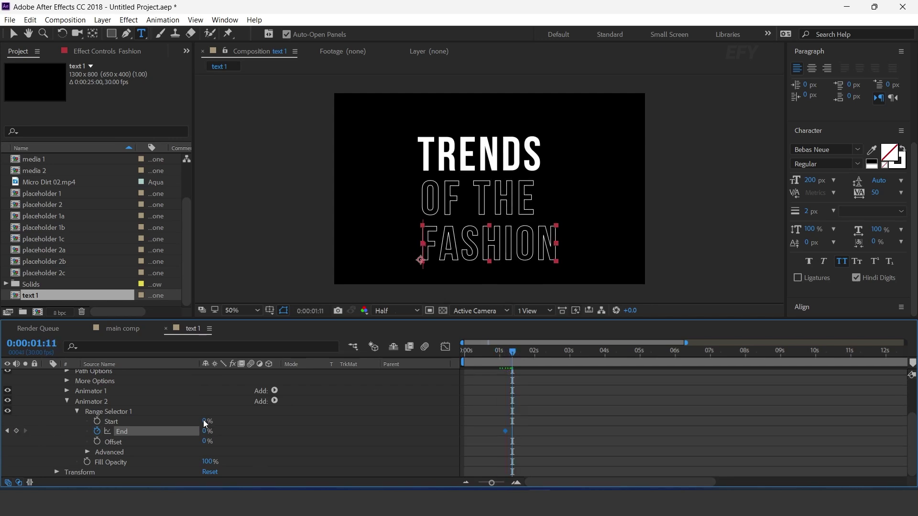
left_click_drag(216, 431, 358, 428)
left_click_drag(510, 353, 522, 351)
left_click_drag(206, 431, 173, 434)
scroll(531, 446, "up", 1)
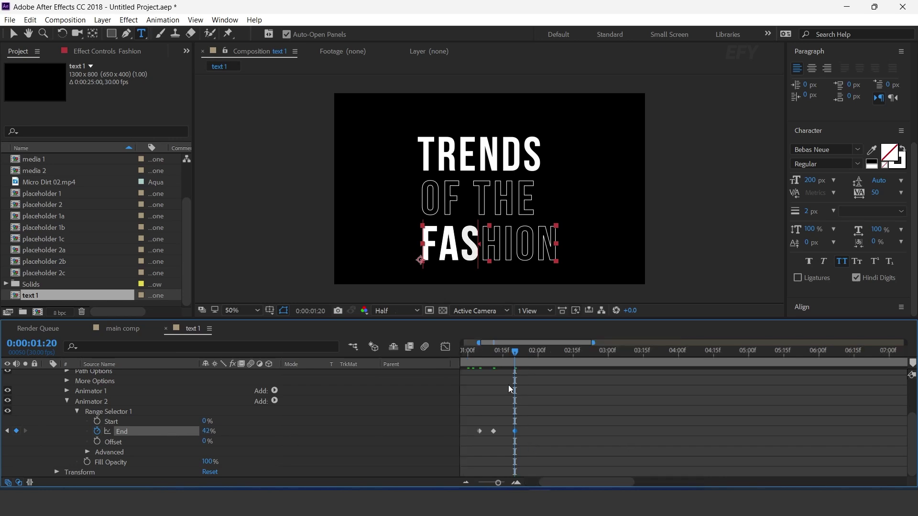
left_click_drag(516, 353, 527, 353)
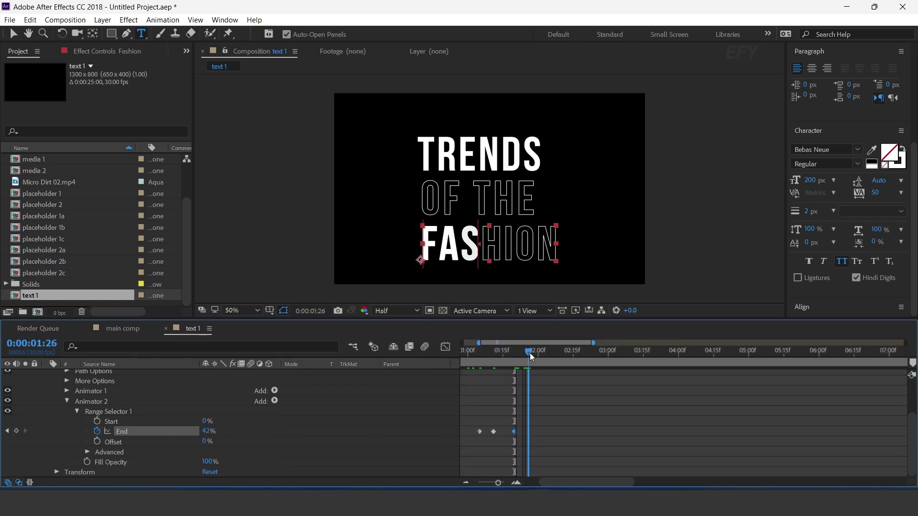
left_click_drag(205, 437, 242, 437)
Preview the text animation from the start and check the timing of the fill keyframes
left_click_drag(603, 483, 559, 489)
scroll(587, 444, "down", 3)
left_click_drag(474, 353, 464, 353)
key("space")
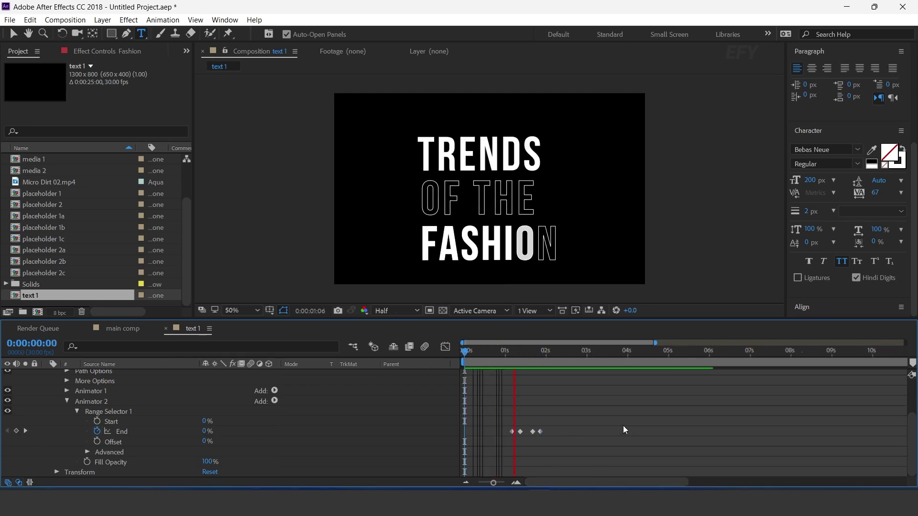
left_click(503, 352)
left_click(513, 431)
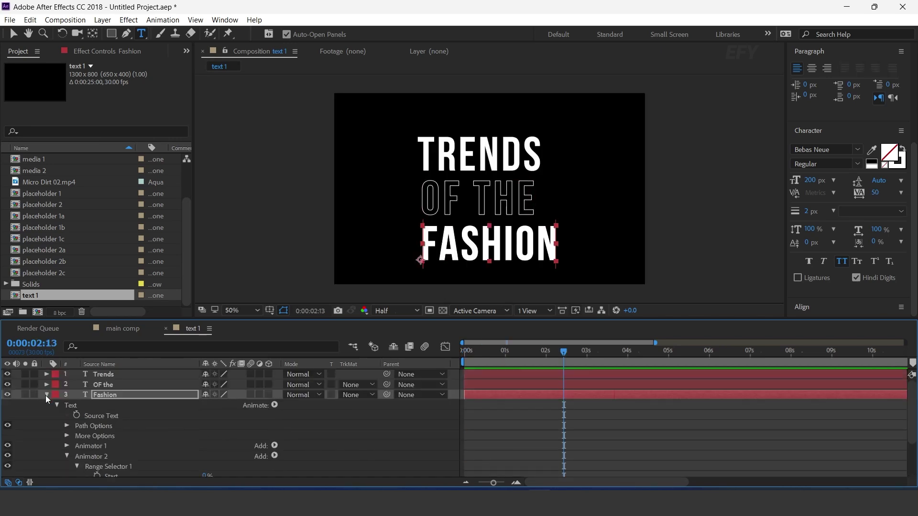
Collapse the Fashion layer, align the three text lines to a common right edge, and return to the main comp
left_click(46, 395)
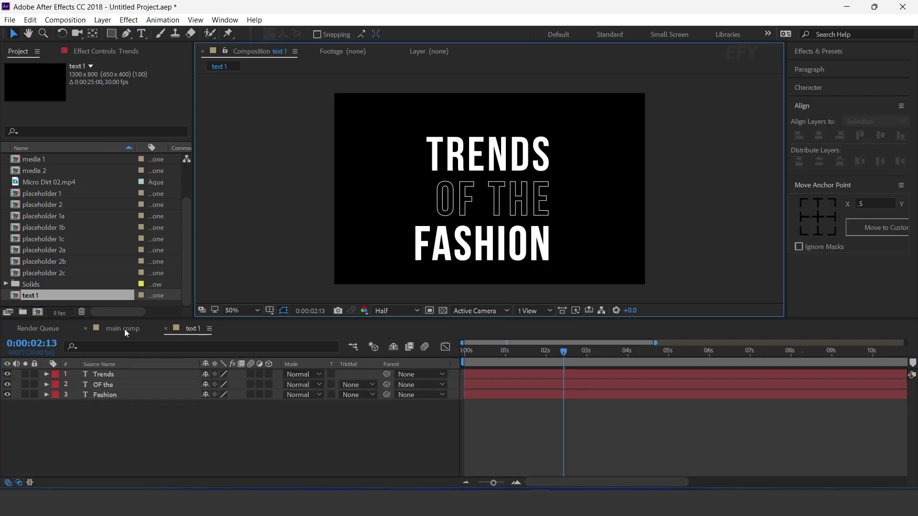
left_click(124, 329)
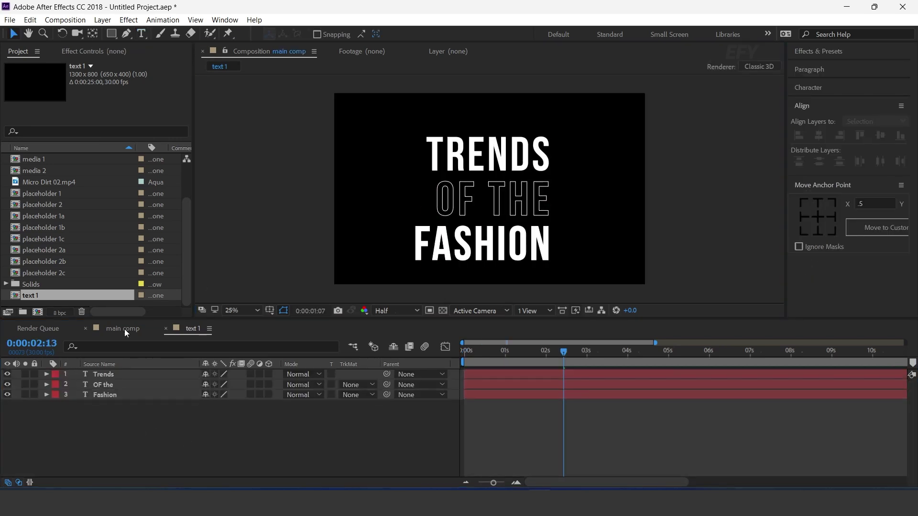
Add the text 1 comp as the top layer of the main comp, place it below the small photo, and make it 3D
left_click_drag(29, 297, 126, 375)
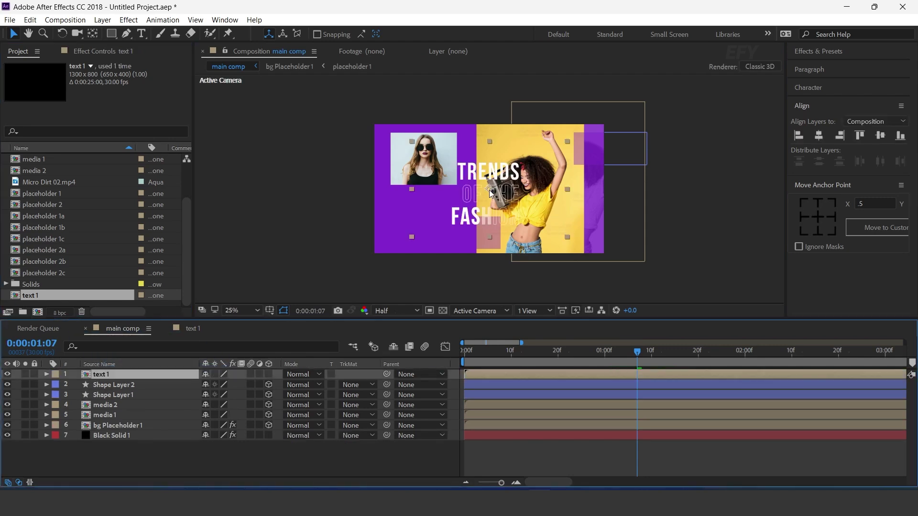
left_click_drag(490, 193, 442, 215)
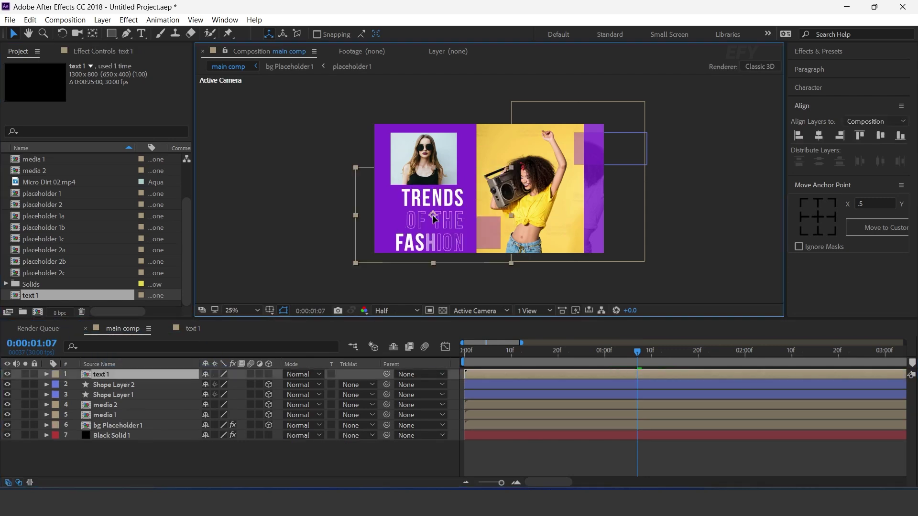
left_click(268, 375)
key("s")
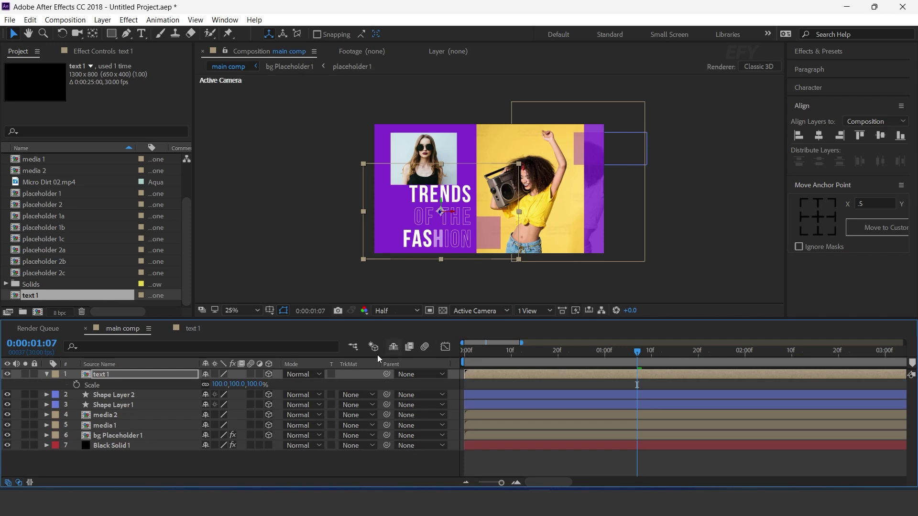
Show two views and shift the text 1 layer slightly in depth using the Top view
left_click(530, 310)
left_click(576, 334)
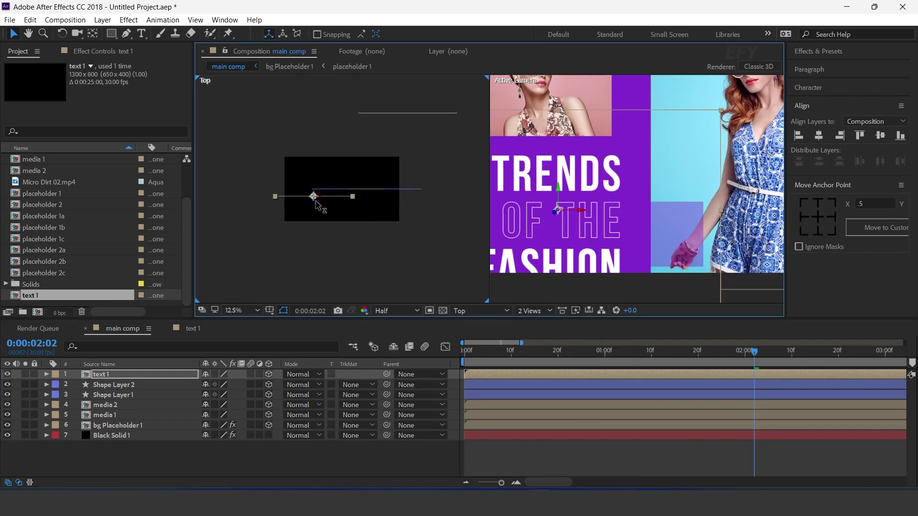
left_click_drag(315, 200, 314, 197)
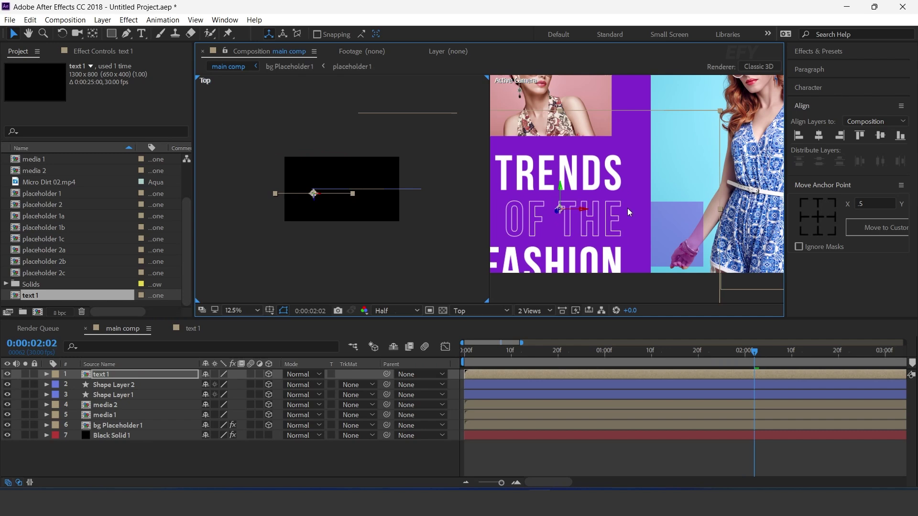
Scale the text 1 layer to 79% and fit it in the purple area below the small photo
key("s")
left_click_drag(252, 384, 238, 384)
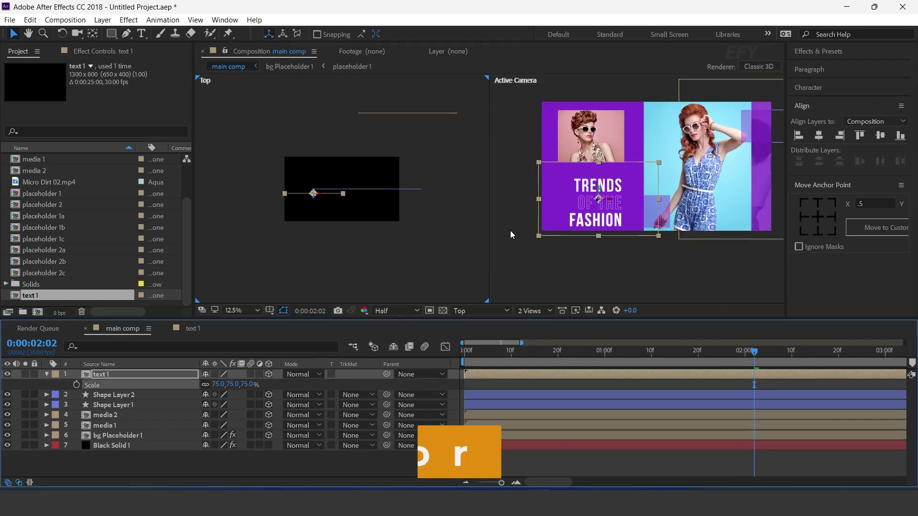
left_click_drag(628, 215, 628, 208)
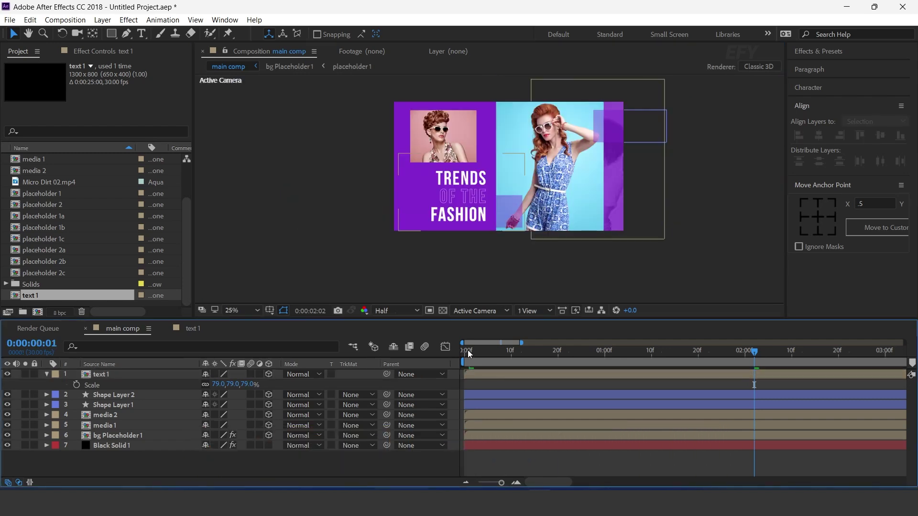
Preview the main comp from the start and check how the title reads over the photos
left_click(467, 350)
key("space")
scroll(589, 216, "up", 2)
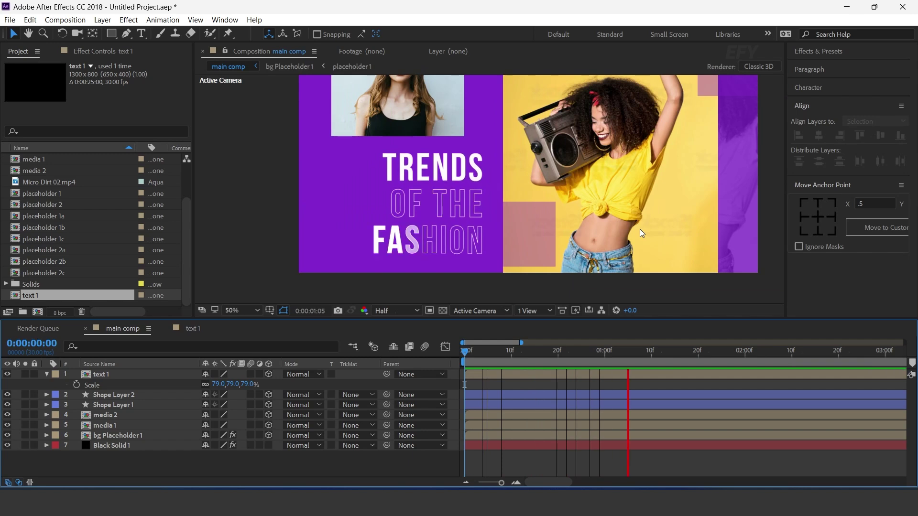
left_click_drag(540, 352, 619, 351)
scroll(630, 225, "down", 2)
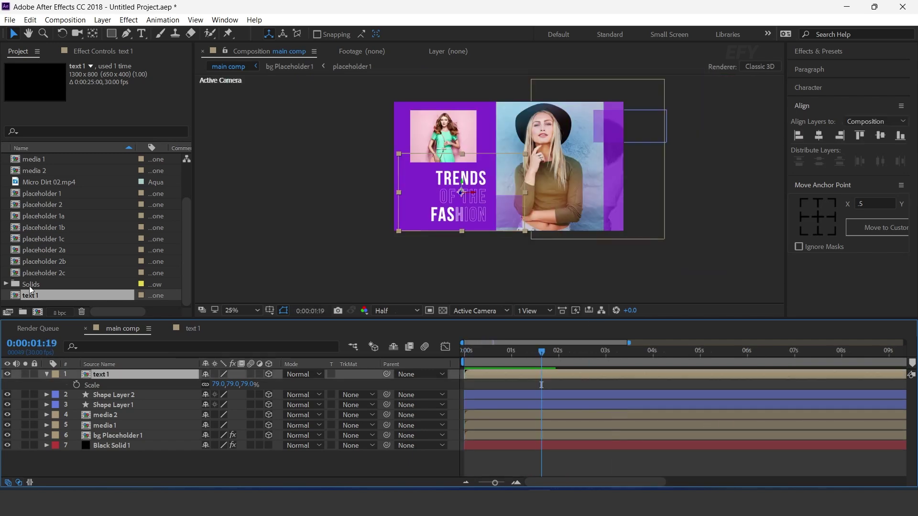
Duplicate the text 1 comp as text 2 and add the copy above all layers in the main comp
left_click(32, 297)
key("ctrl+d")
left_click_drag(36, 296, 127, 369)
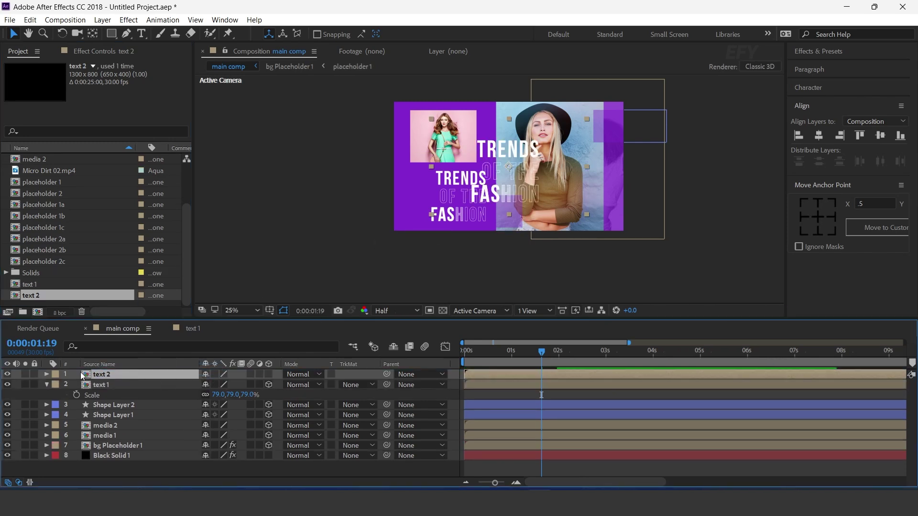
In the text 2 comp, change the first line to "best outfit", hide the other two text layers, and return to the main comp
double_click(101, 375)
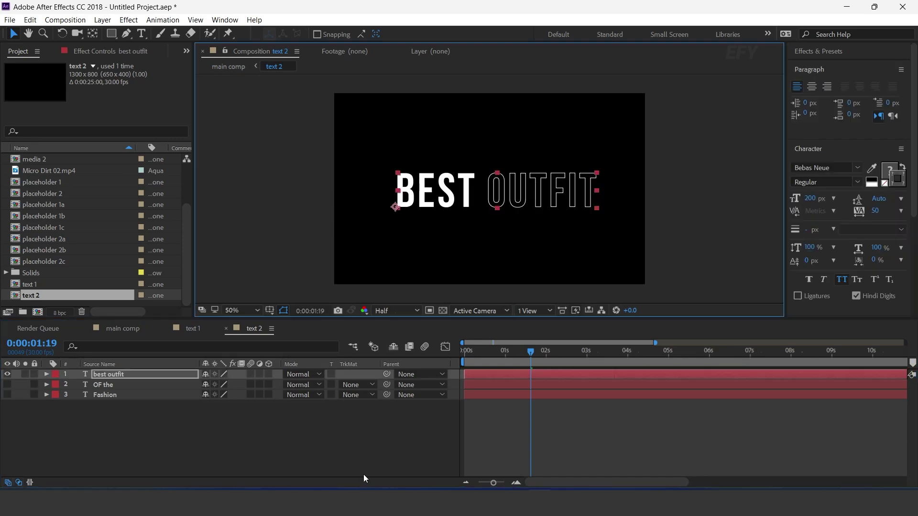
left_click(114, 327)
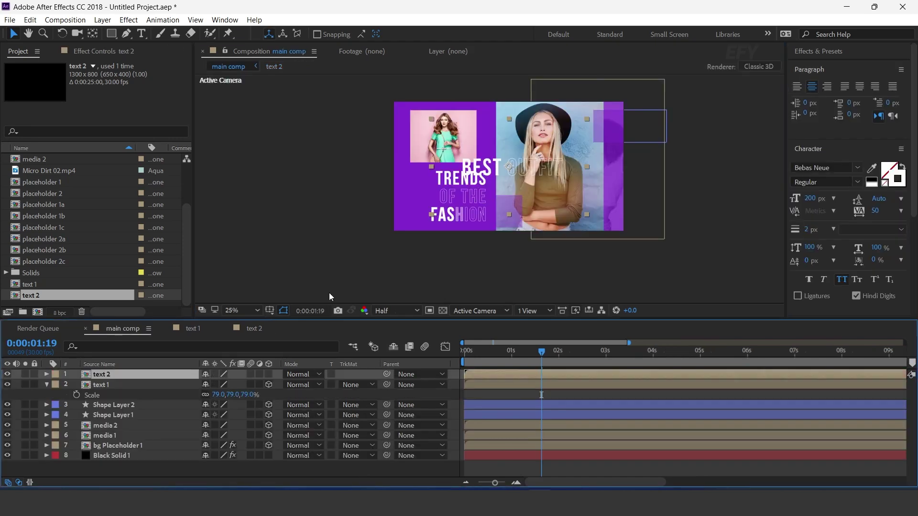
Move the text 2 layer over the large photo's far side, make it 3D, and set its Z Rotation to -90°
left_click_drag(516, 166, 591, 160)
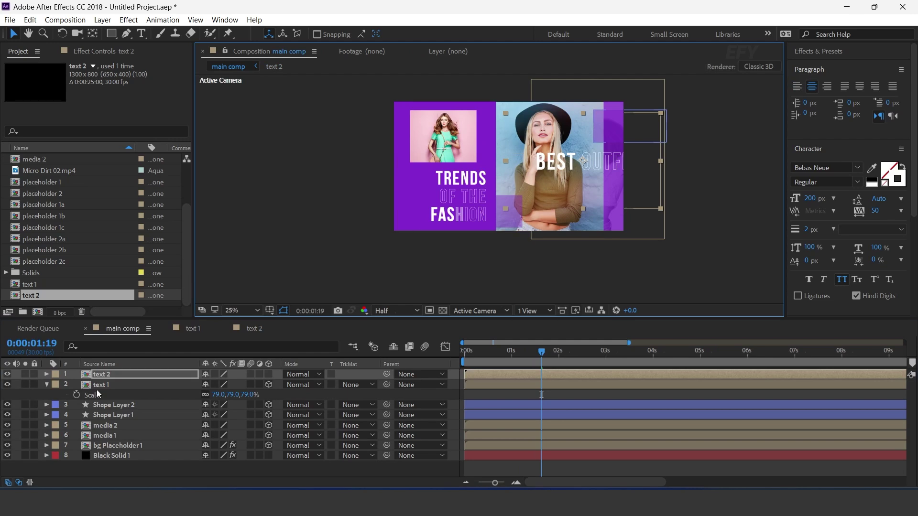
left_click(268, 375)
key("r")
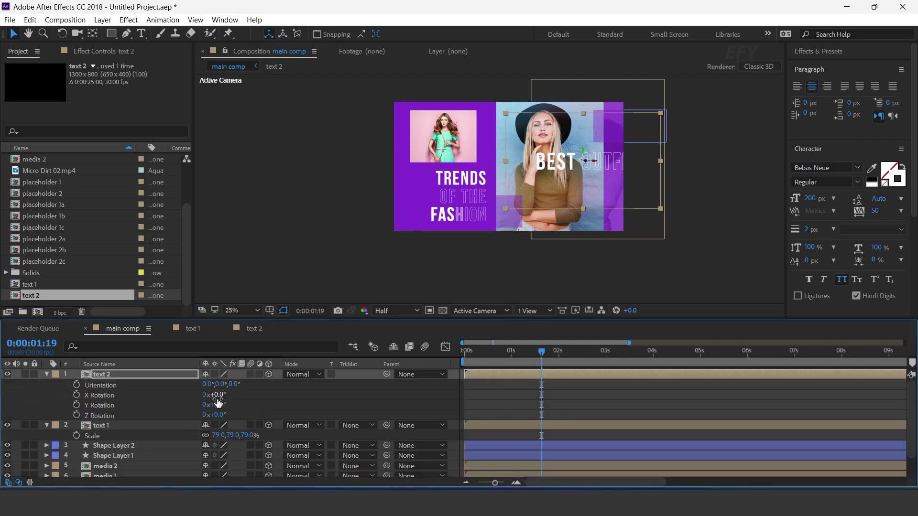
left_click(217, 415)
type("-90")
key("Return")
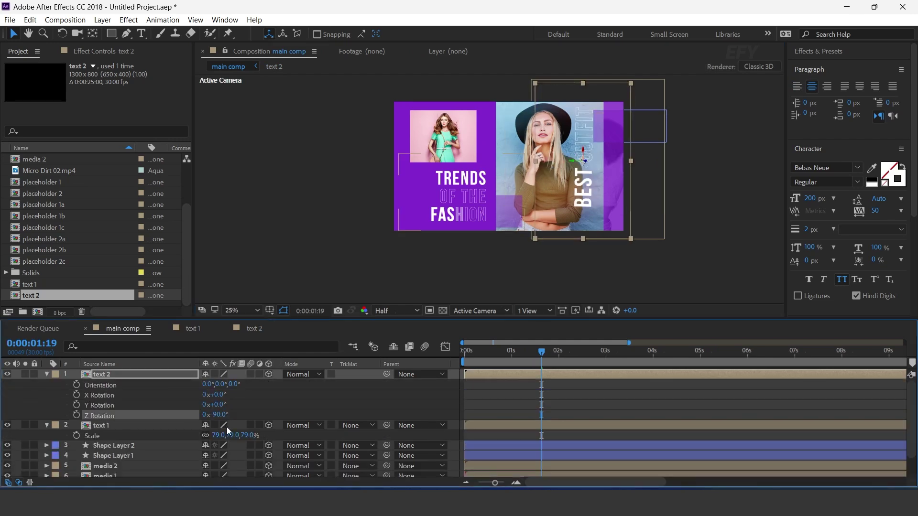
Scale the text 2 layer to 71% and place it along the purple strip beside the large photo
key("s")
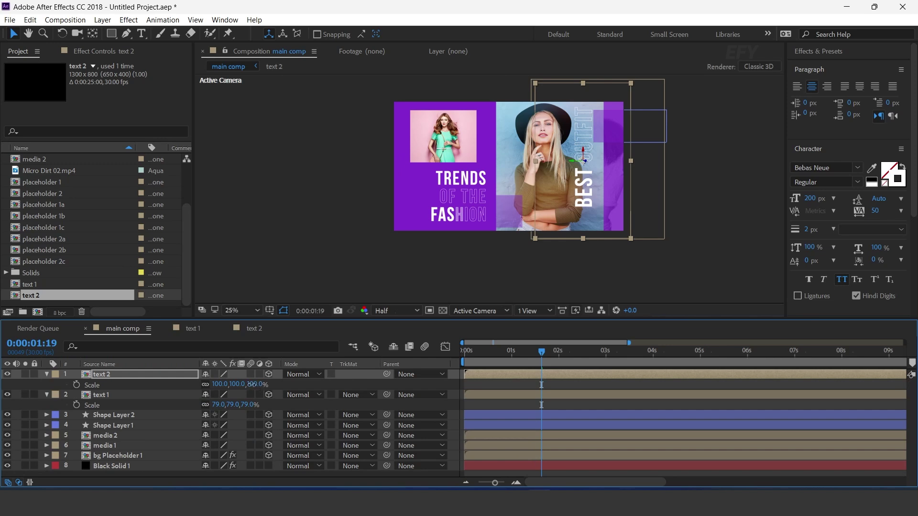
left_click_drag(253, 385, 239, 385)
mouse_move(575, 165)
left_mouse_down()
mouse_move(604, 164)
mouse_move(571, 155)
left_mouse_up()
scroll(605, 164, "up", 2)
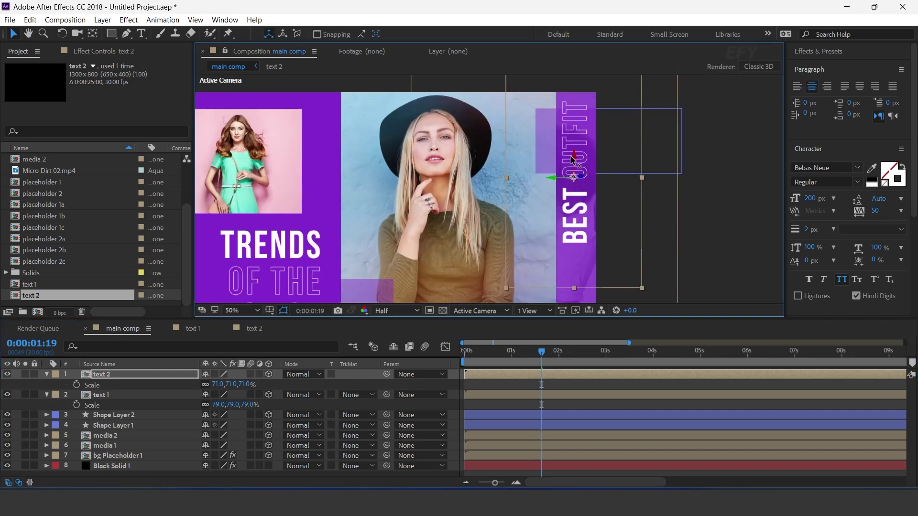
scroll(638, 186, "down", 2)
left_click(658, 260)
key("h")
left_click_drag(710, 226, 745, 224)
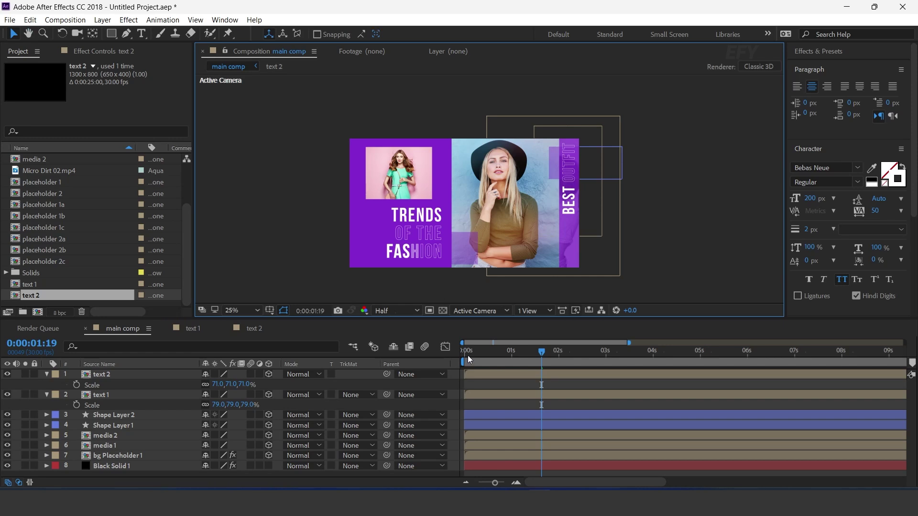
Preview the main comp from the start and collapse the text 1 and text 2 layers
left_click(467, 355)
key("space")
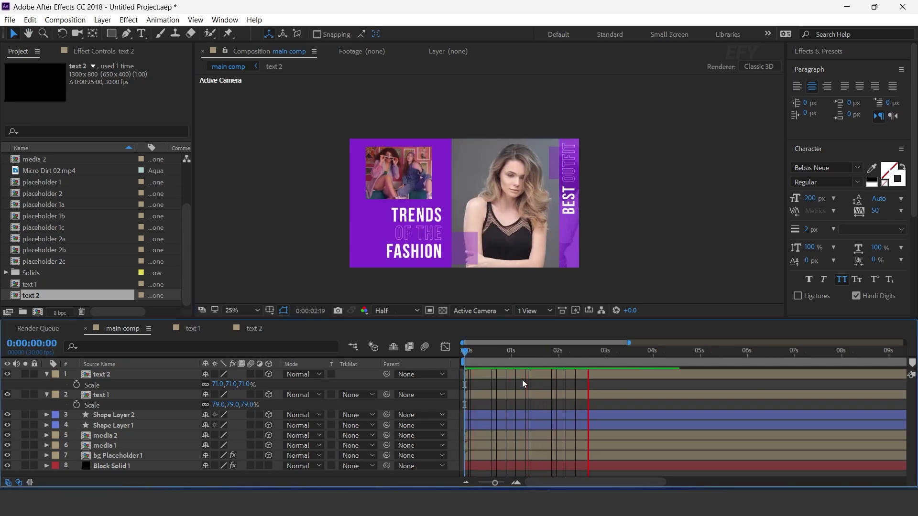
left_click(522, 380)
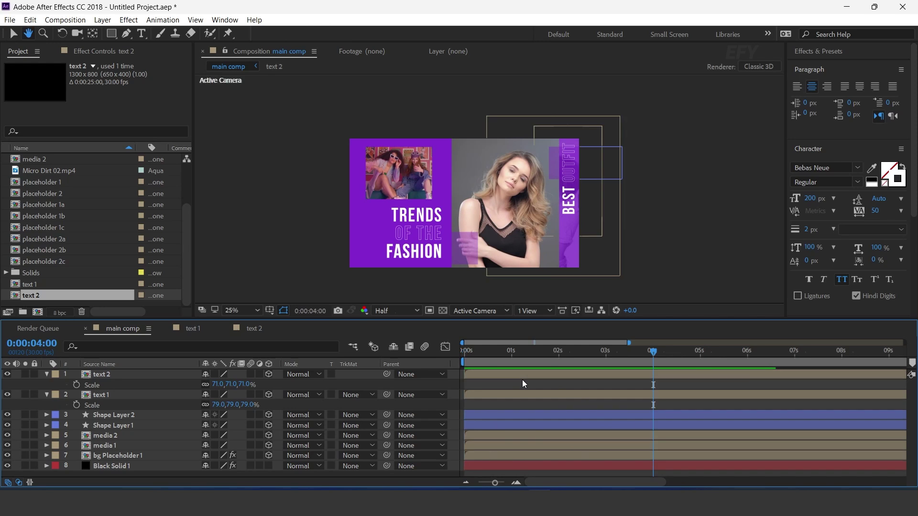
left_click(47, 374)
left_click(46, 385)
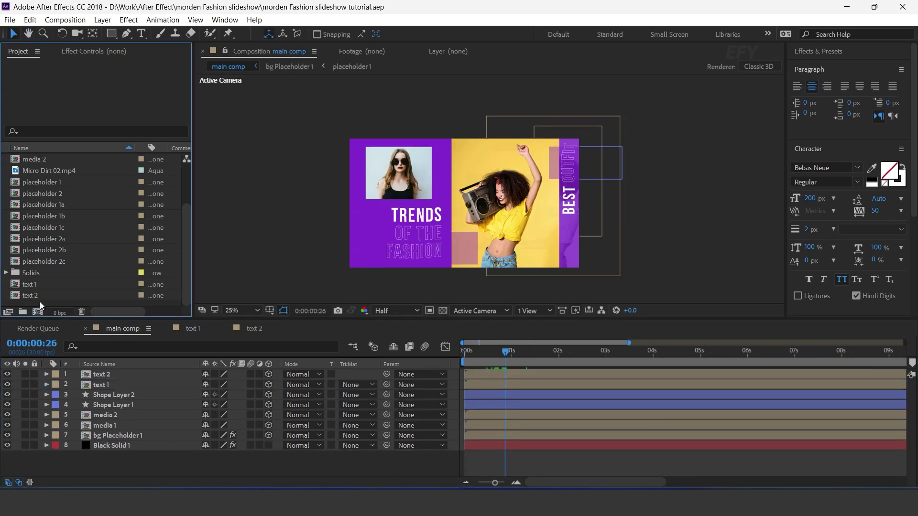
Create a new 800 x 800 px composition named X elements
left_click(37, 312)
left_click(424, 221)
type("800")
key("Return")
type("X element")
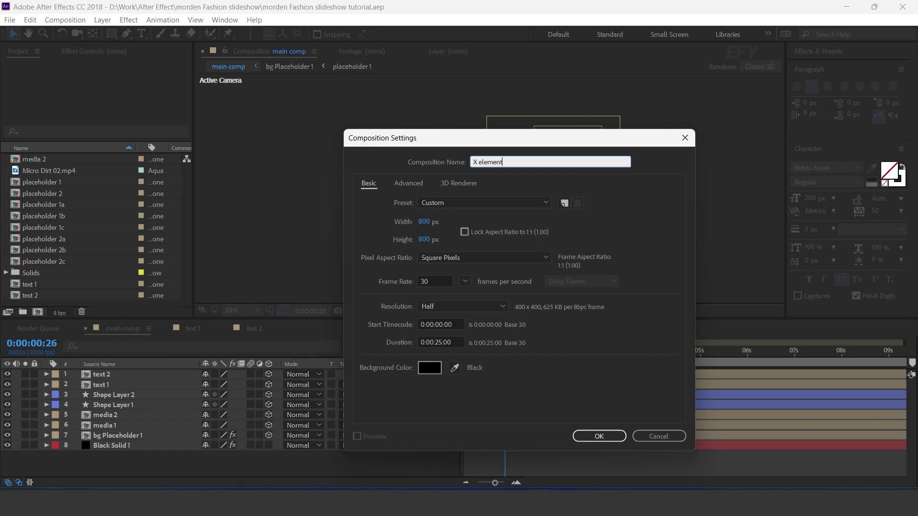
type("s")
key("Return")
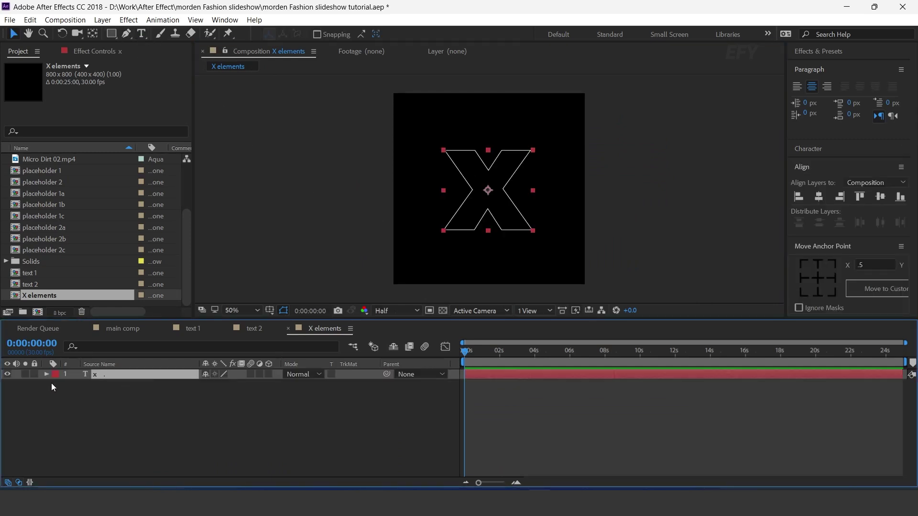
Keyframe the X text layer's Scale at 100% at 0:00:01:00 and 0% at the first frame
key("s")
left_click(516, 482)
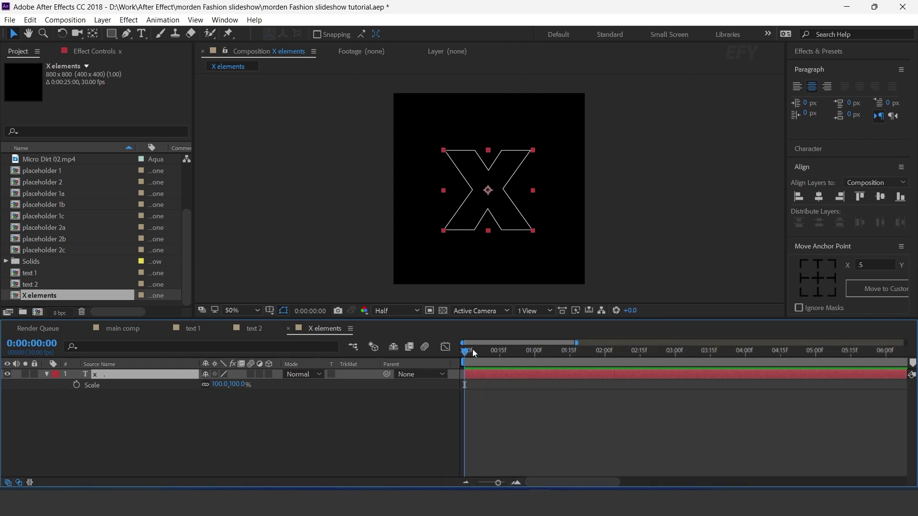
left_click_drag(471, 352, 536, 359)
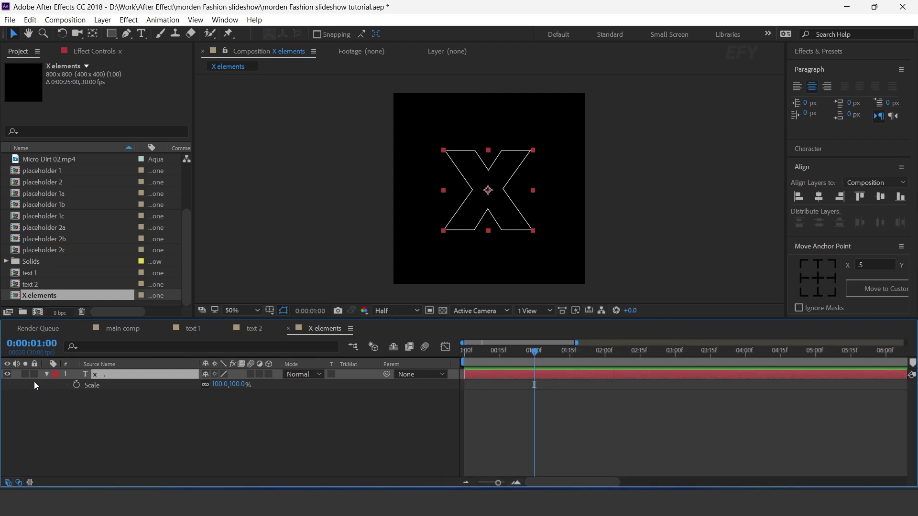
left_click(77, 385)
key("Home")
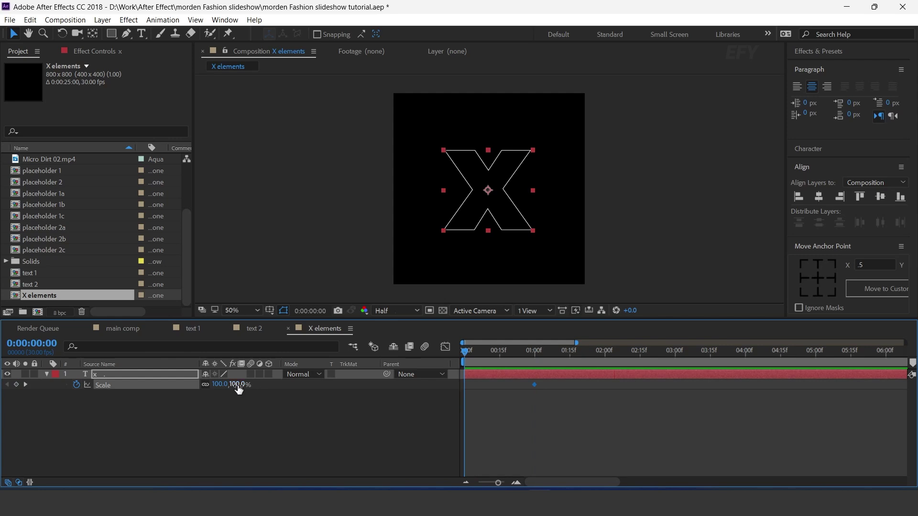
type("0")
key("Return")
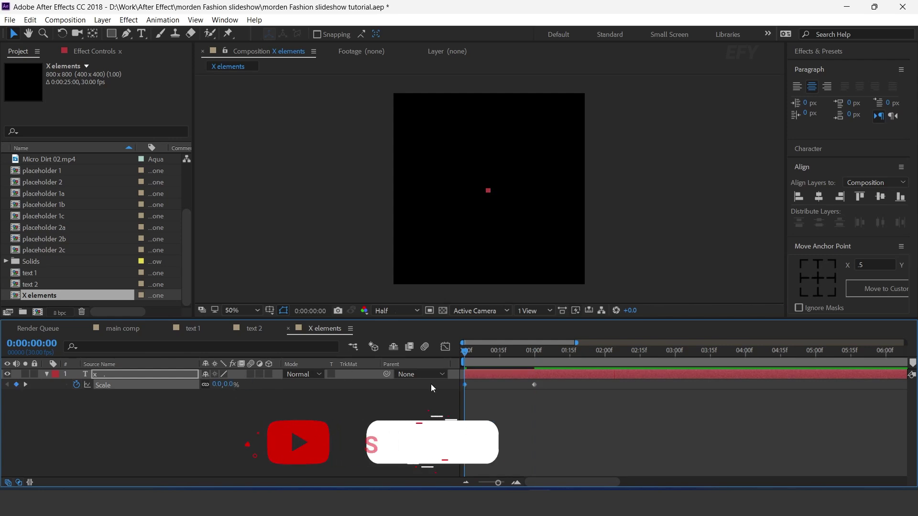
Apply Easy Ease to the X's Scale keyframes, reshape the speed curve to peak near the start, and preview the result
right_click(534, 384)
mouse_move(622, 374)
left_click(709, 412)
left_click(445, 346)
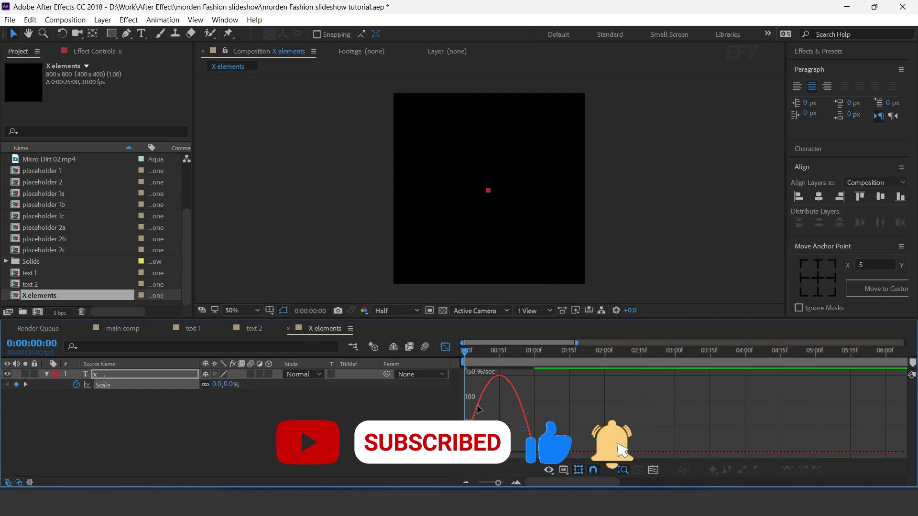
left_click_drag(511, 453, 464, 453)
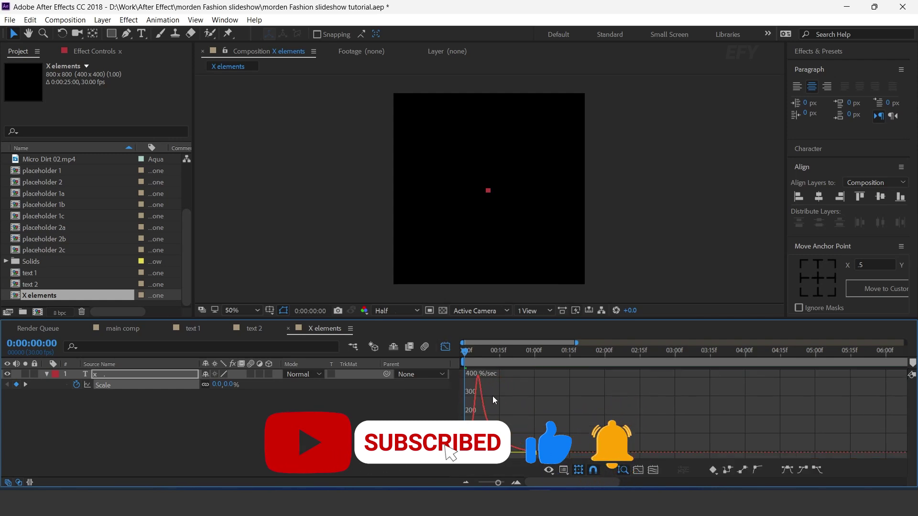
key("space")
left_click(518, 351)
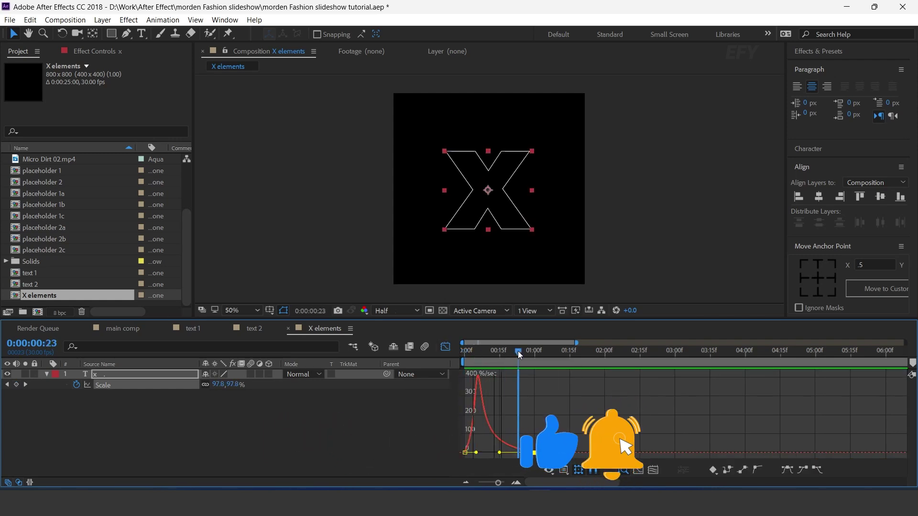
left_click(445, 347)
left_click(80, 400)
Add the expression time*20 to the X layer's Rotation
left_click(107, 374)
key("r")
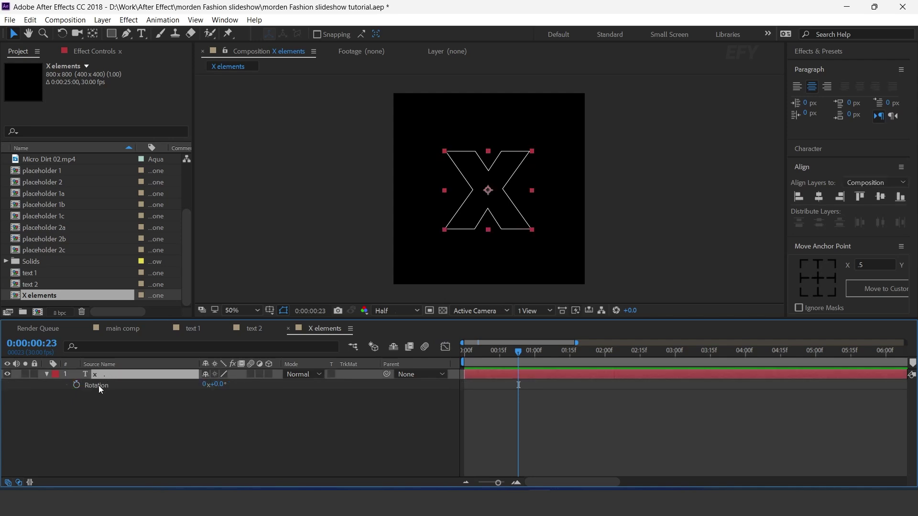
left_click(77, 385, "alt")
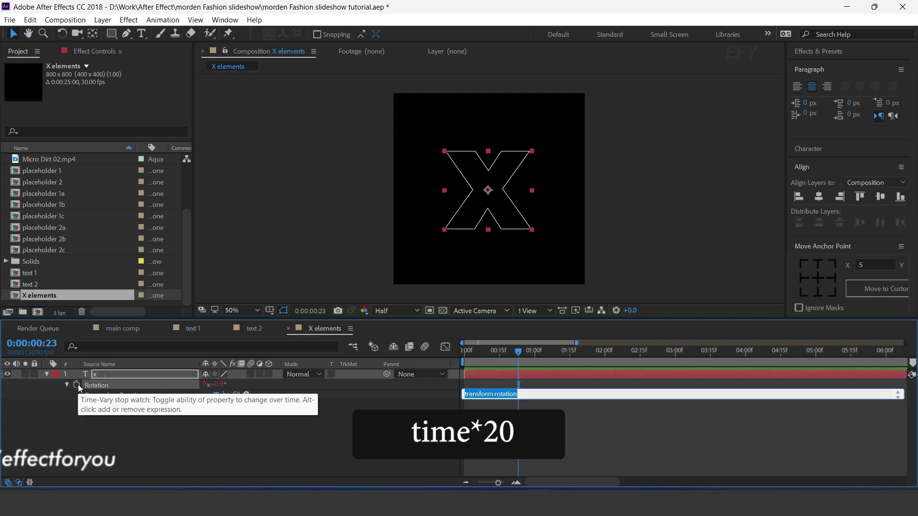
type("time*20")
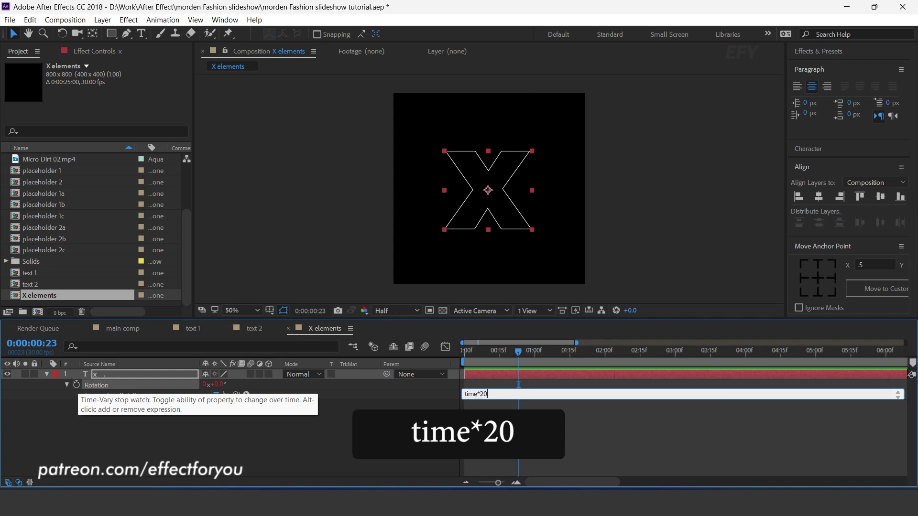
key("Return")
left_click(264, 415)
Preview the X's scaling and spinning from the start and collapse its layer
left_click_drag(497, 356, 427, 360)
key("space")
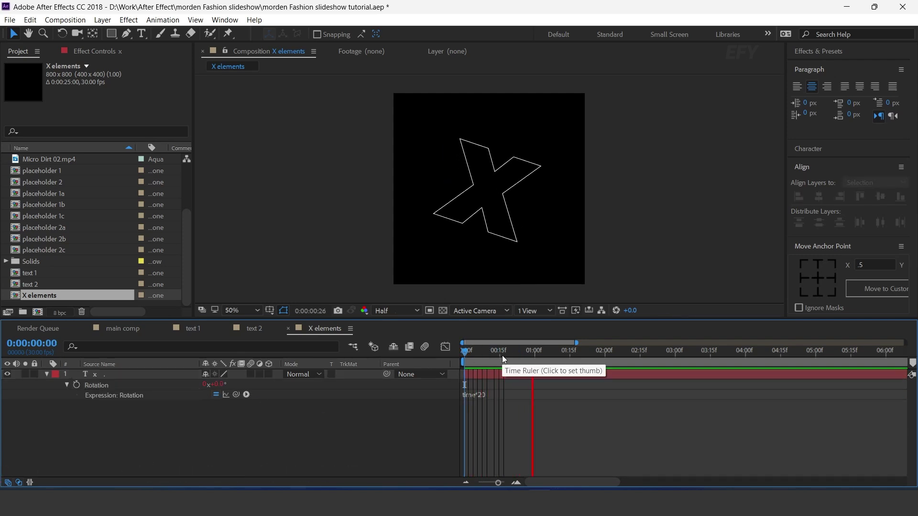
key("space")
left_click(47, 374)
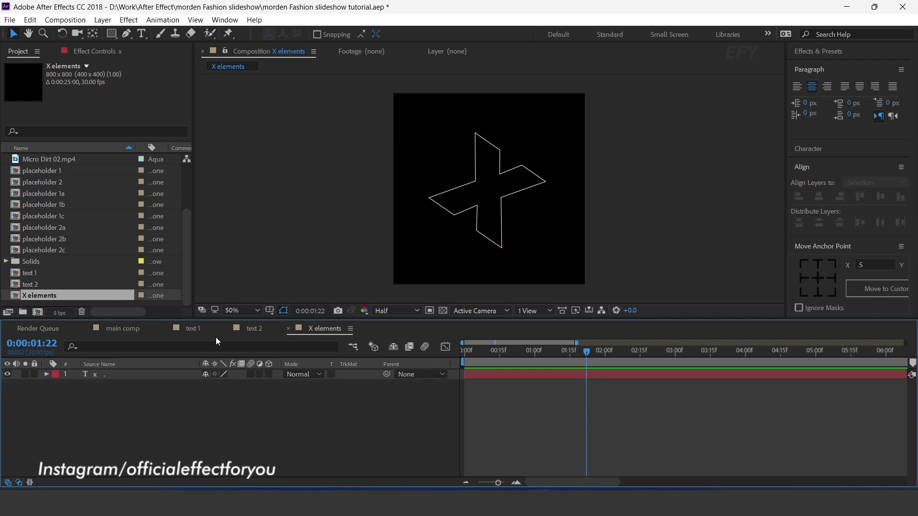
Add the X elements comp to main comp as a 3D layer and place it near the frame's lower-left corner, scaled to 76%
left_click(115, 328)
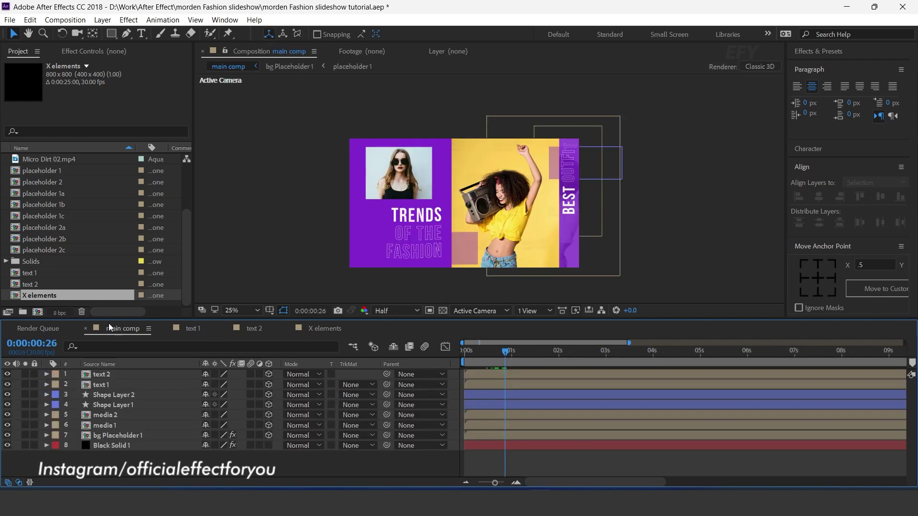
left_click_drag(37, 294, 122, 374)
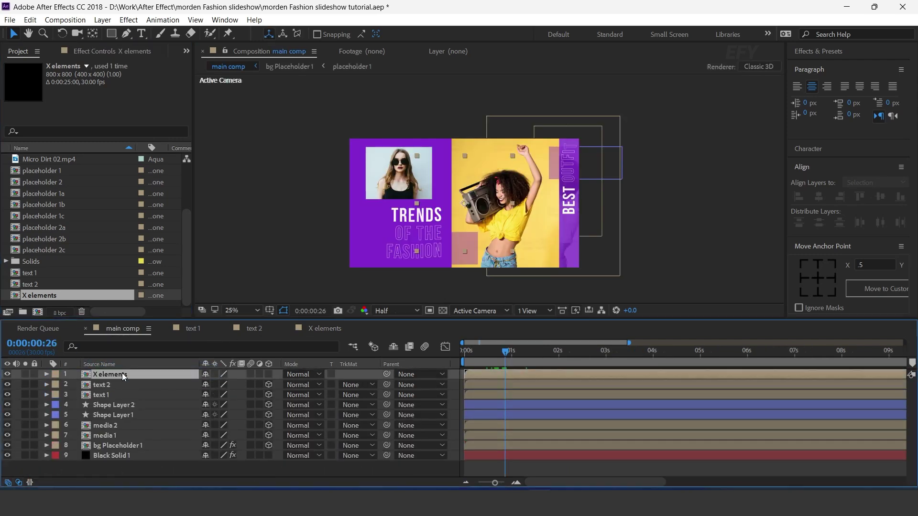
left_click(269, 374)
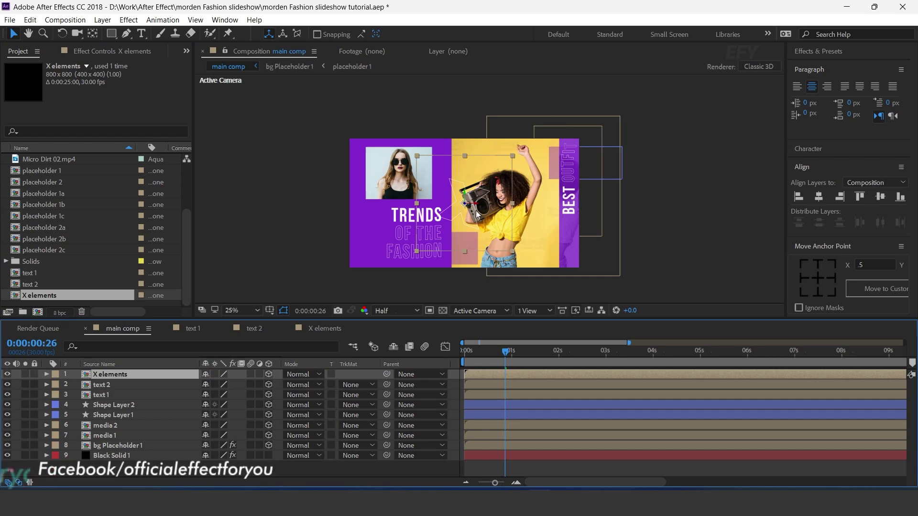
left_click_drag(481, 214, 373, 263)
key("s")
mouse_move(251, 385)
left_mouse_down()
mouse_move(239, 389)
mouse_move(247, 387)
left_mouse_up()
Show two horizontal views, push the X elements layer back in depth from the Top view, and set its Scale to 92%
left_click(531, 311)
left_click(555, 351)
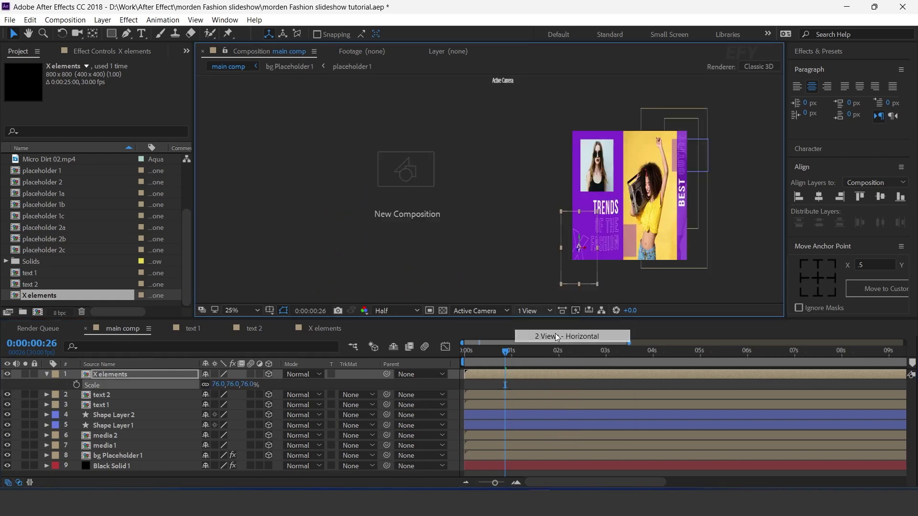
left_click_drag(290, 190, 293, 165)
left_click_drag(241, 385, 613, 107)
Duplicate the X elements layer and place the copy at the purple panel's upper edge beside the small photo, slightly farther back
left_click(120, 379)
key("ctrl+d")
left_click_drag(329, 167, 329, 160)
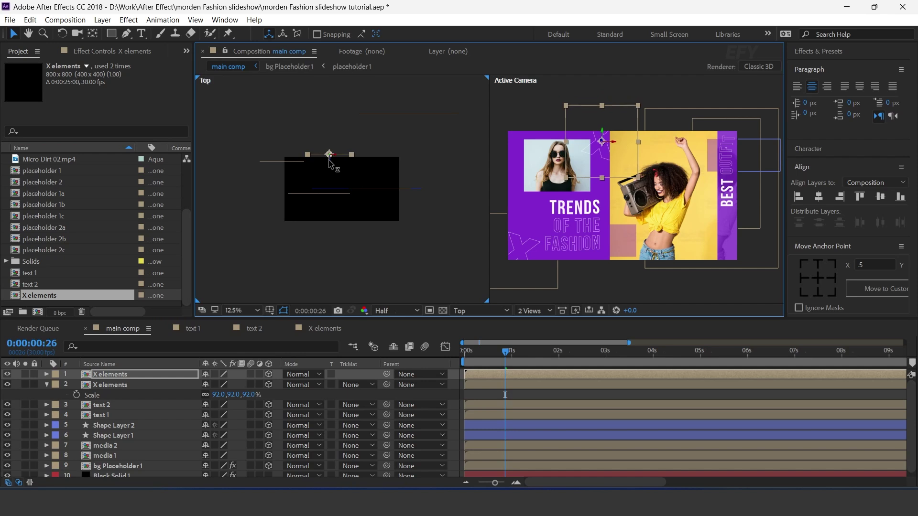
left_click_drag(616, 145, 617, 145)
Duplicate the X elements layer once more and place the copy near the frame's right edge, adjusting its depth from the Top view
left_click(119, 375)
key("ctrl+d")
left_click(109, 375)
left_click_drag(329, 161, 330, 224)
left_click_drag(594, 107, 723, 201)
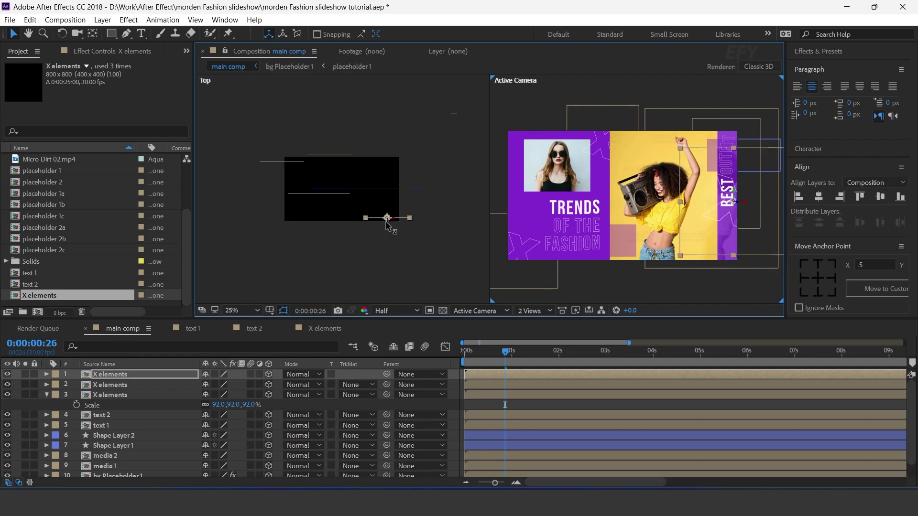
left_click_drag(387, 219, 387, 165)
left_click_drag(714, 192, 741, 128)
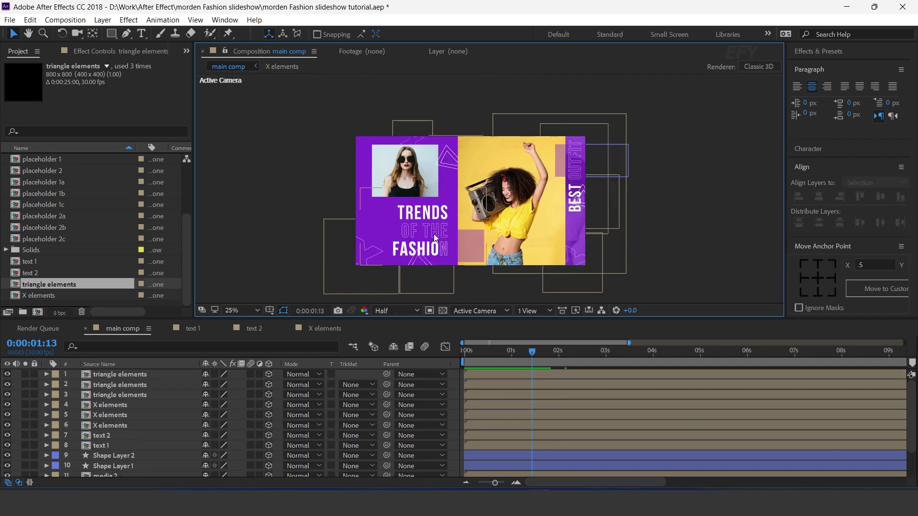
Create a 500 × 200 px composition named "dots line"
left_click(38, 312)
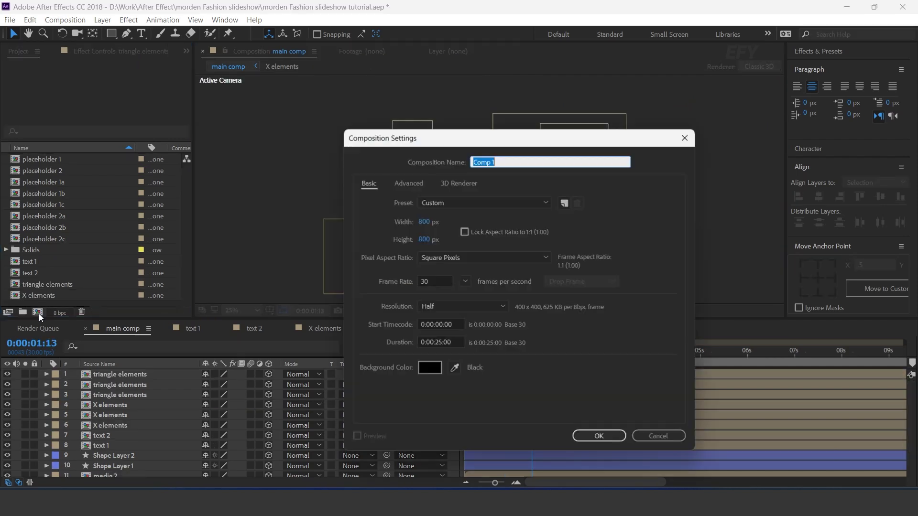
left_click(424, 222)
type("500")
key("Tab")
type("200")
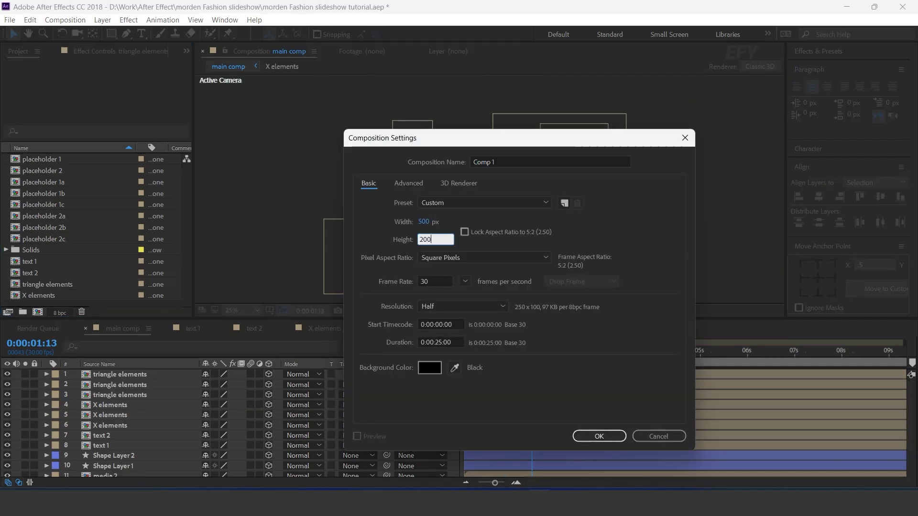
left_click(504, 161)
type("dots line")
key("Return")
Draw a small white circle near the left end of the dots line comp with the Ellipse tool and centre its anchor point
left_click_drag(111, 33, 131, 63)
left_click(382, 180)
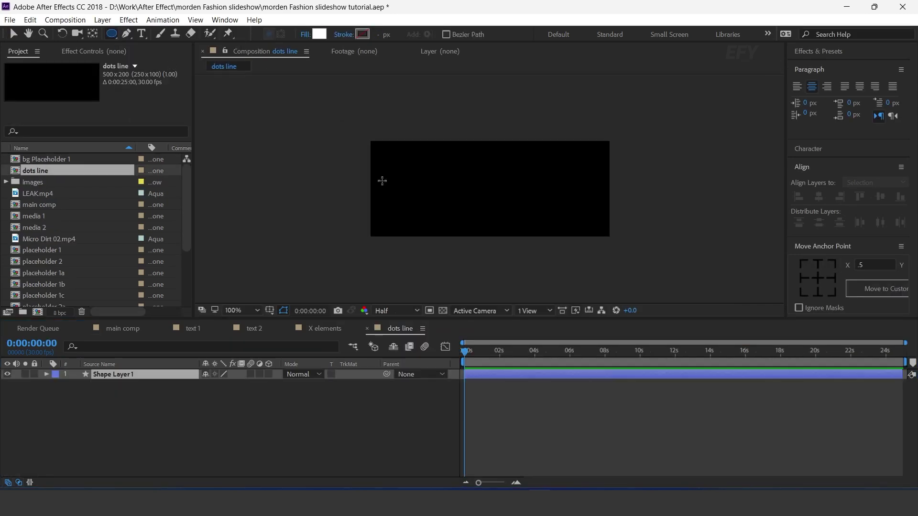
left_click_drag(382, 180, 383, 183)
left_click(818, 278)
Add a Repeater to the circle's shape layer and expand its transform properties
left_click(48, 375)
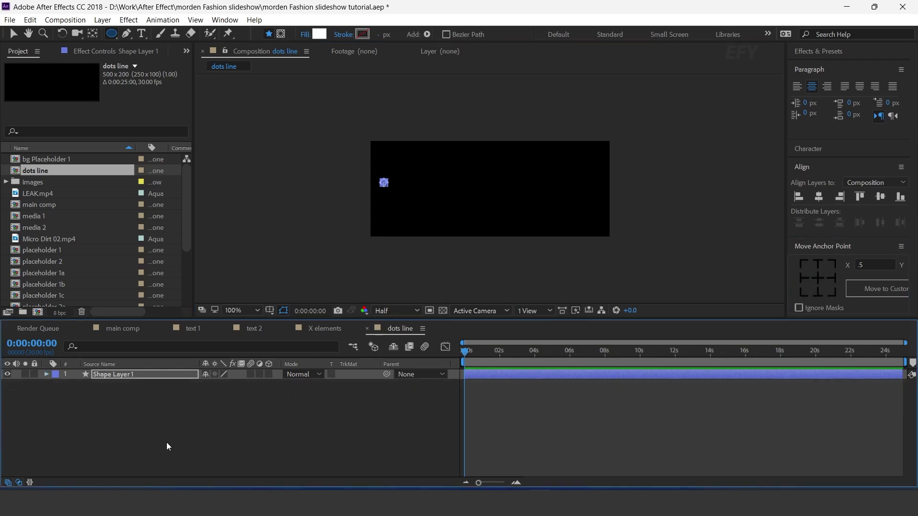
left_click(45, 375)
left_click(275, 385)
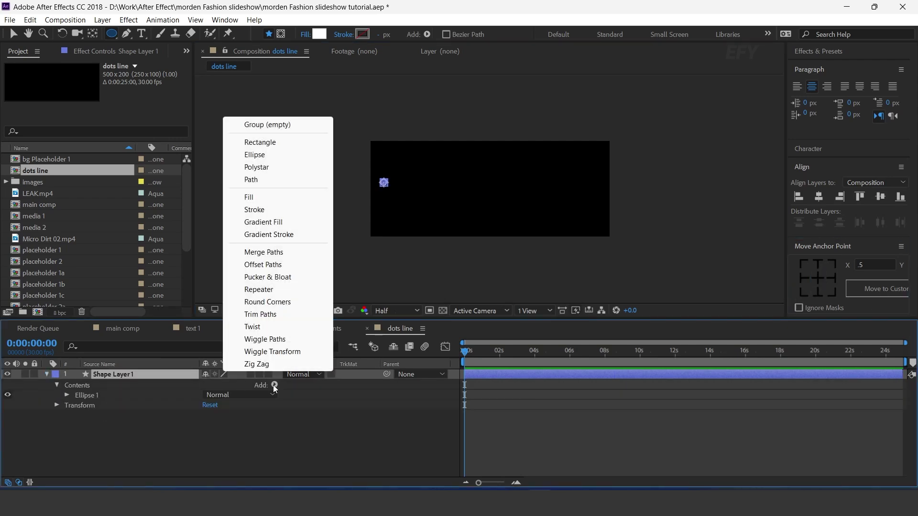
left_click(264, 290)
left_click(67, 405)
left_click(77, 446)
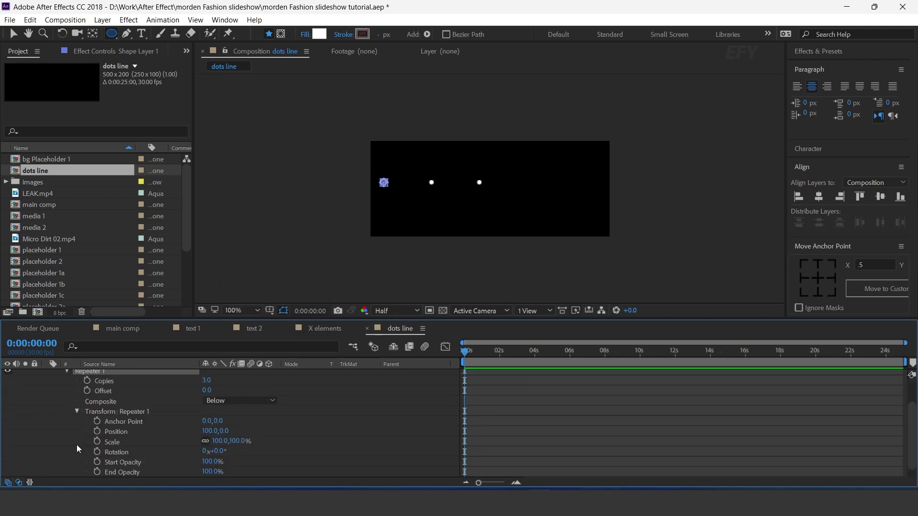
Set the Repeater's transform Position to 40, 0 and its Copies to 12
left_click(206, 431)
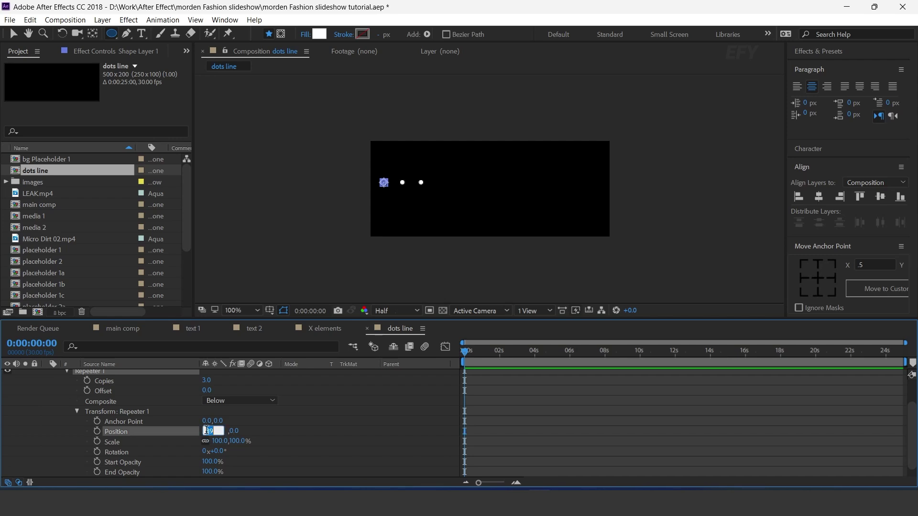
type("40")
key("Return")
left_click_drag(206, 379, 209, 380)
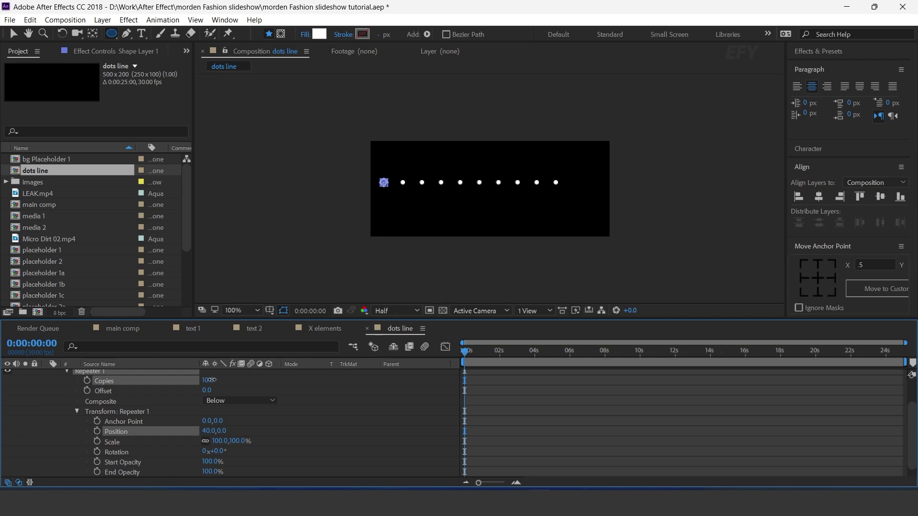
left_click(584, 418)
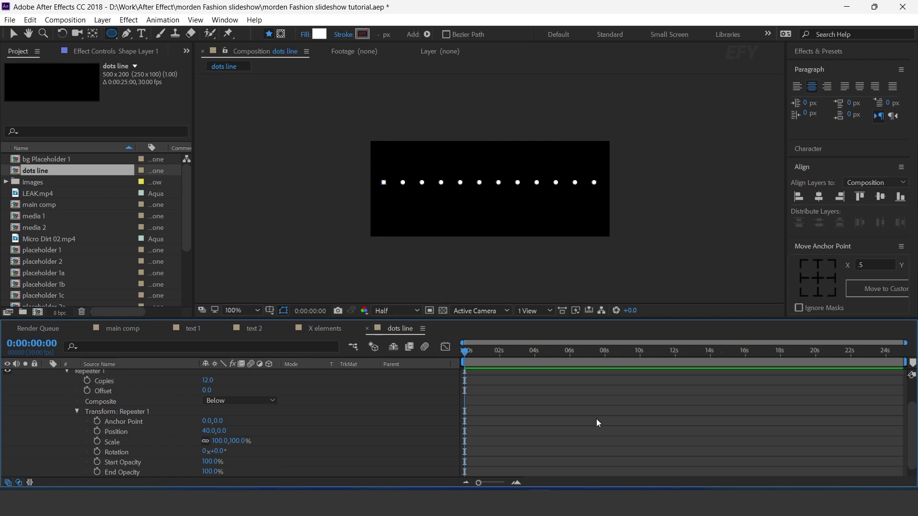
Keyframe the Repeater's Copies at 0 on the first frame and 12 at 0:00:01:00
scroll(181, 430, "up", 3)
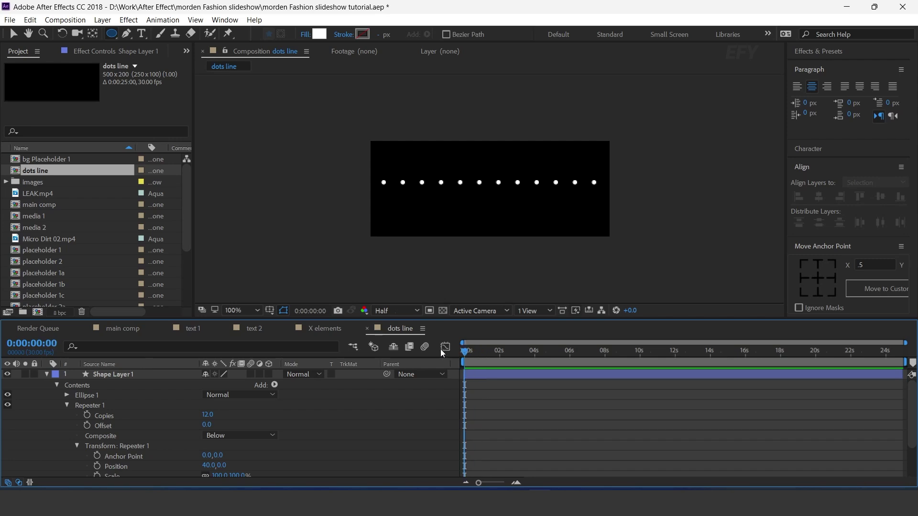
left_click(87, 416)
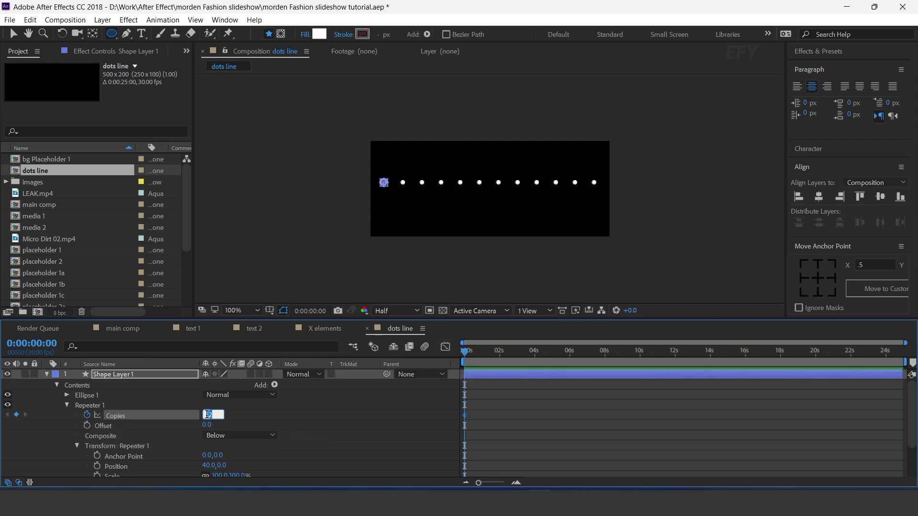
key("=")
key("=")
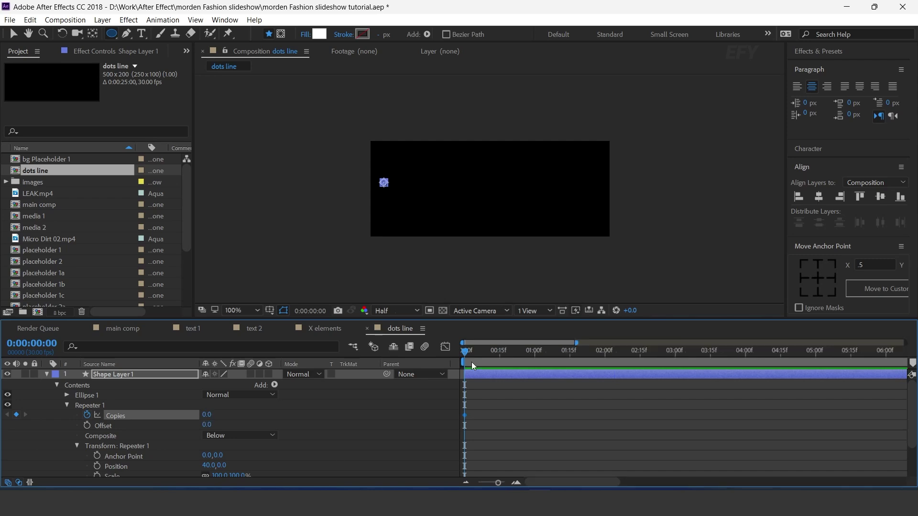
left_click_drag(463, 349, 534, 351)
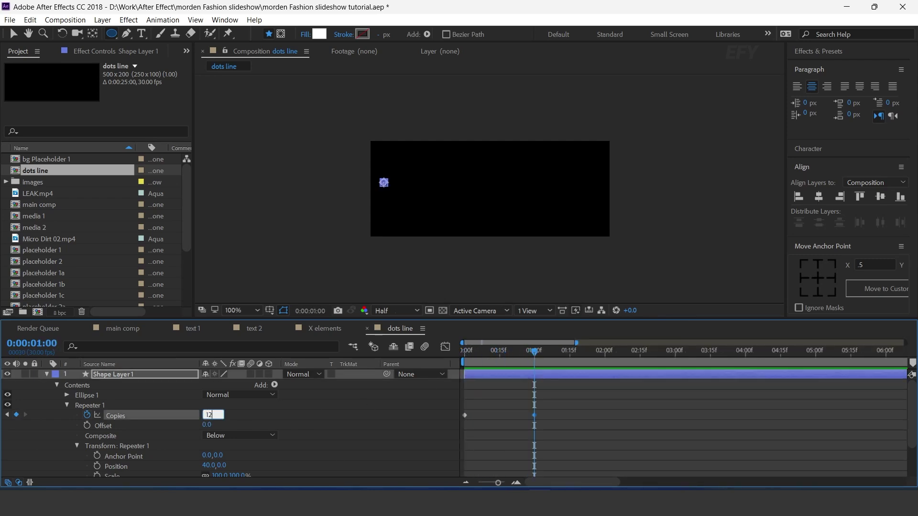
left_click_drag(205, 415, 207, 417)
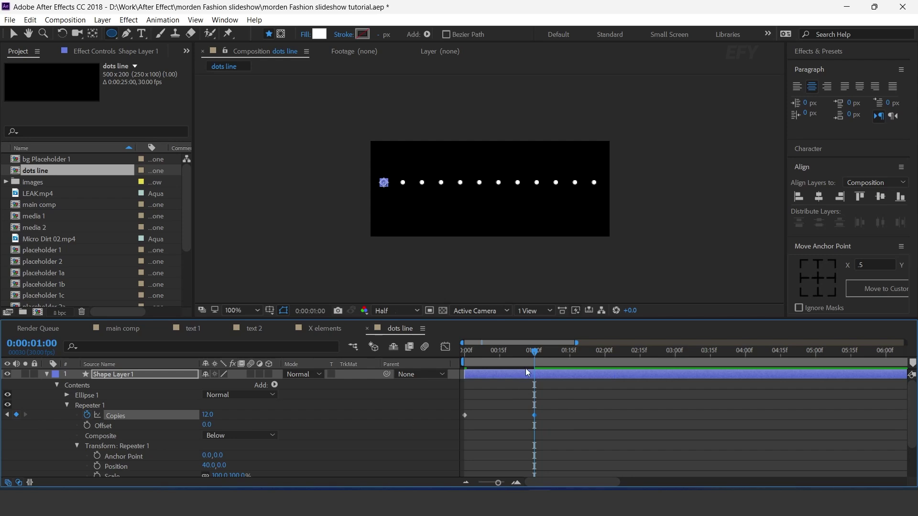
Keyframe the Repeater's Copies down to about 1.4 at 0:00:01:01 and back up to 12 at 0:00:02:00
scroll(524, 392, "up", 3)
left_click(576, 351)
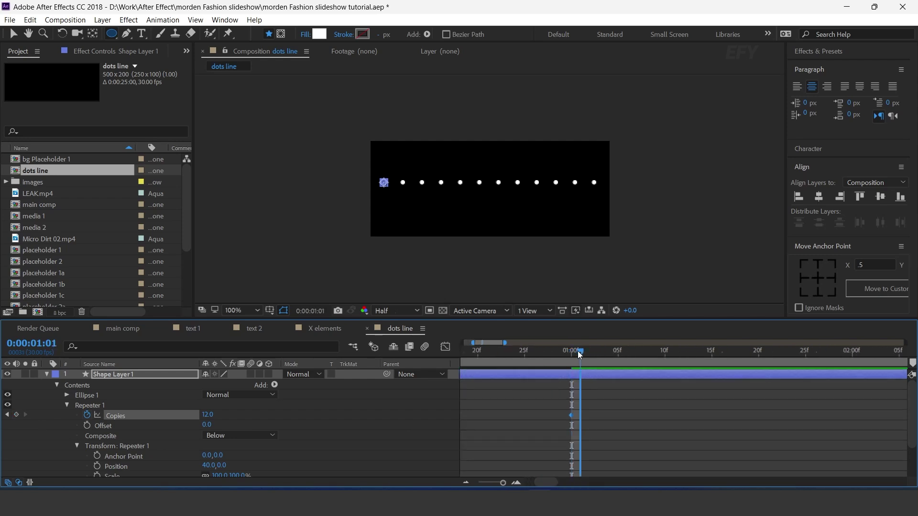
left_click_drag(206, 414, 193, 415)
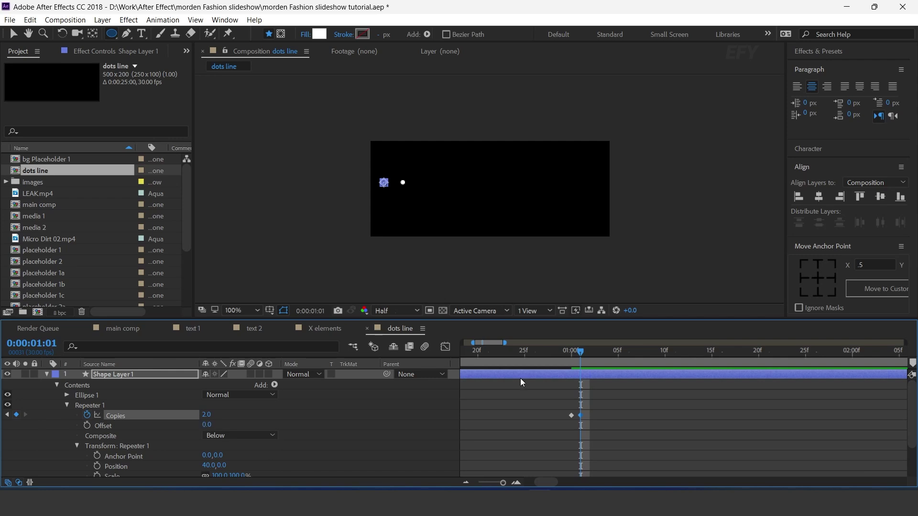
left_click_drag(578, 352, 753, 351)
scroll(665, 417, "down", 2)
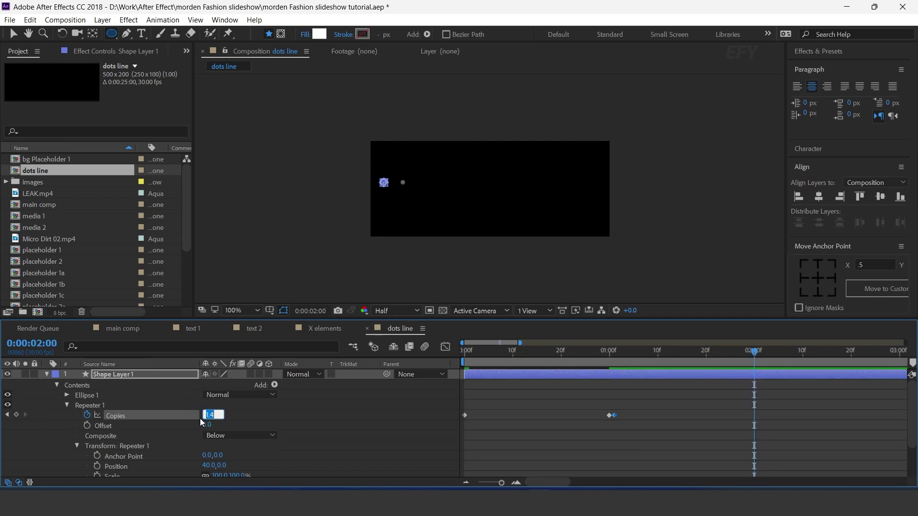
type("12")
key("Return")
Preview the animated row of dots from the first frame past the last Copies keyframe
left_click_drag(526, 352, 418, 357)
key("minus")
key("space")
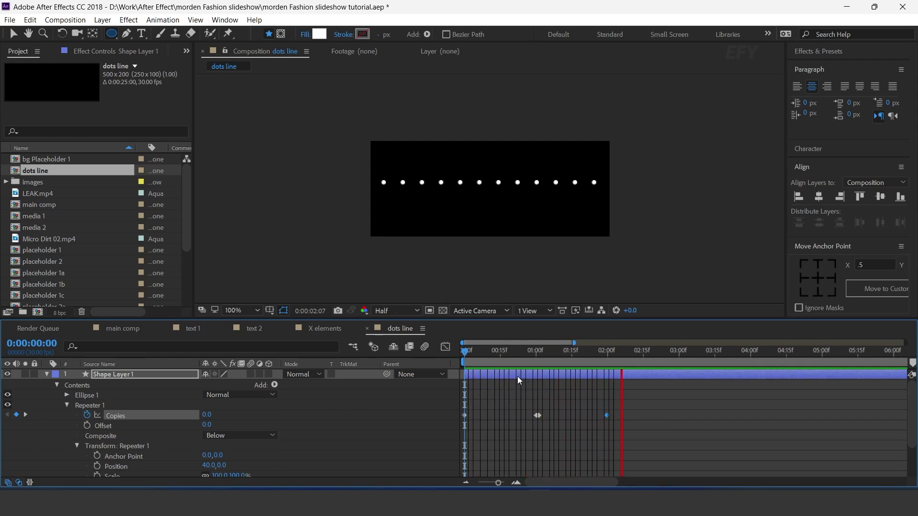
left_click_drag(467, 352, 617, 374)
key("space")
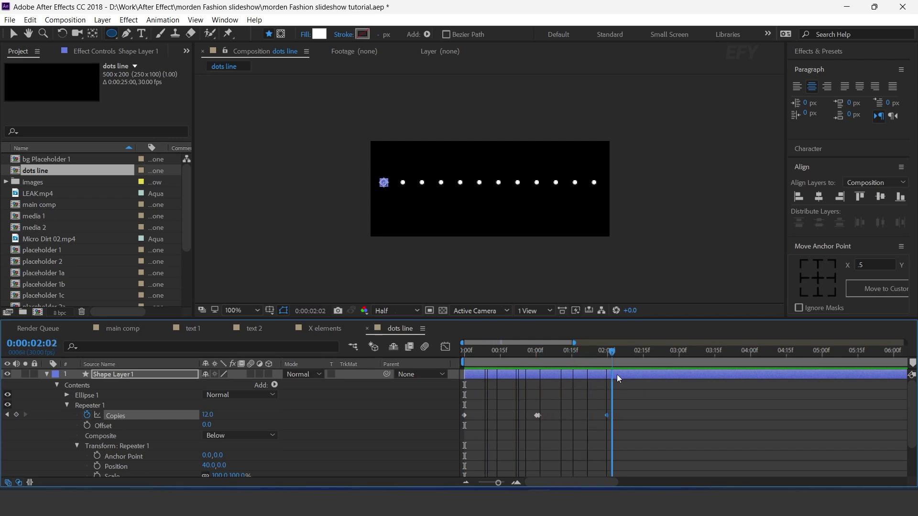
Add the expression loopOut(type = "cycle", numKeyframes = 0) to the Repeater's Copies
left_click(87, 415, "alt")
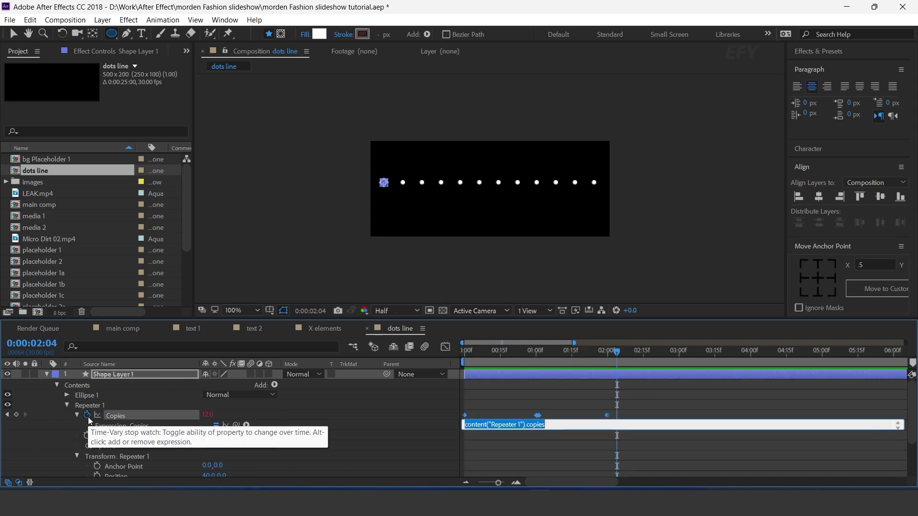
left_click(246, 425)
mouse_move(298, 379)
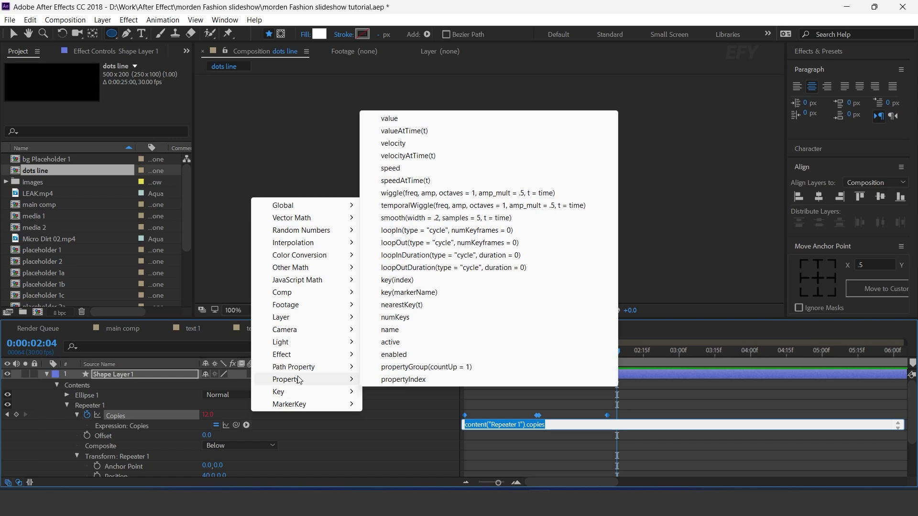
left_click(398, 242)
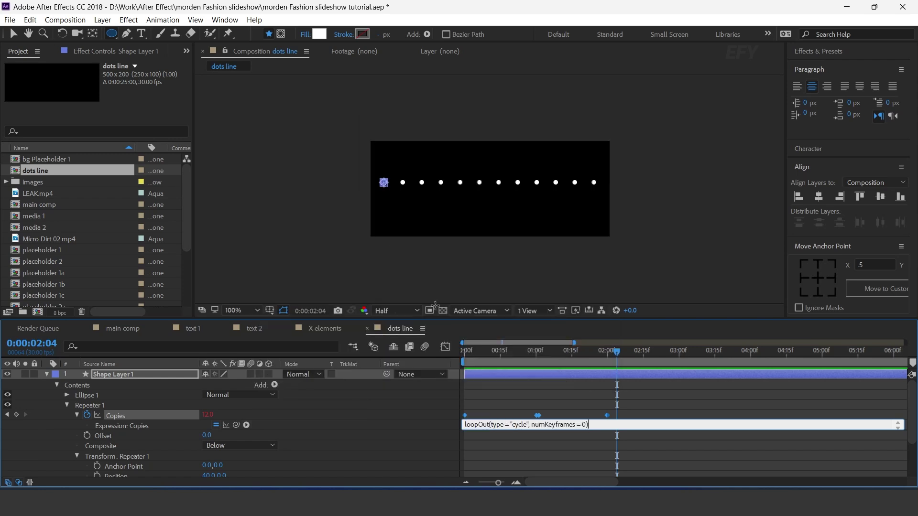
left_click(577, 456)
Preview the looping dots animation from the start
left_click_drag(507, 352, 408, 364)
key("space")
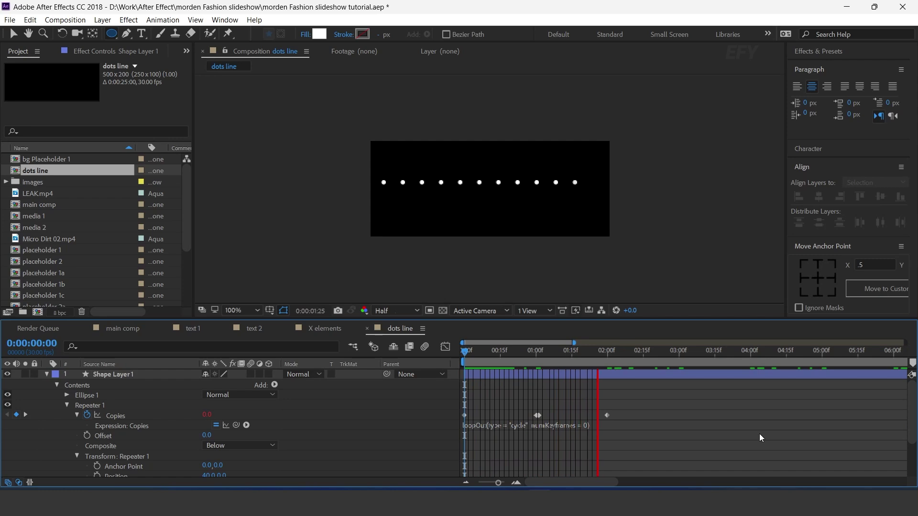
scroll(759, 434, "down", 3)
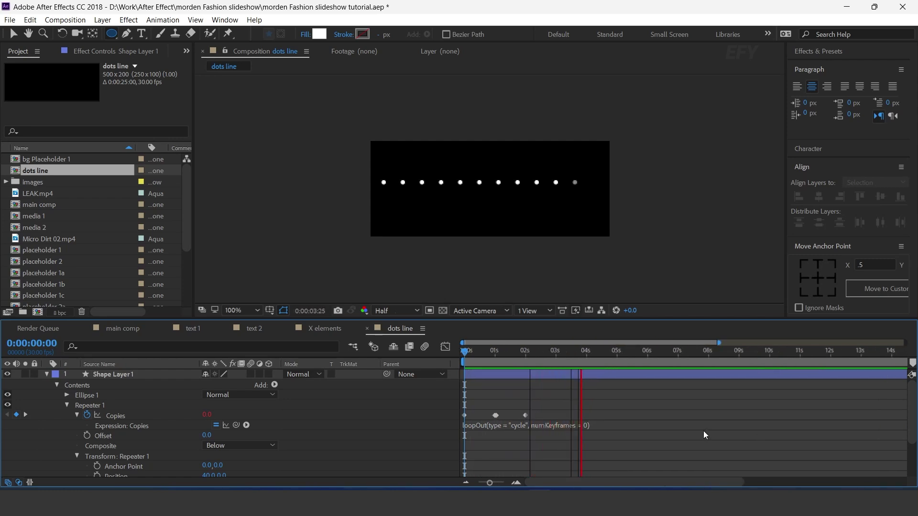
key("space")
Add the dots line comp as the top layer of main comp and make it a 3D layer
left_click(123, 329)
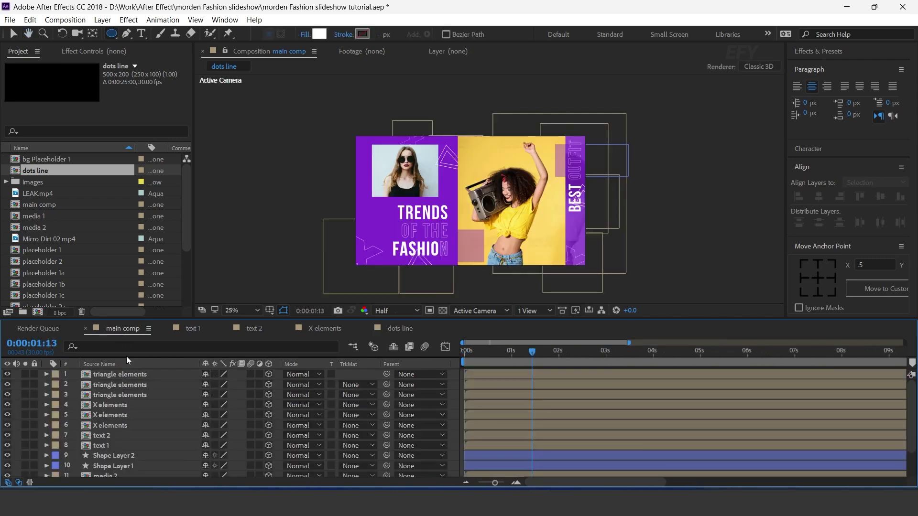
left_click_drag(36, 173, 137, 371)
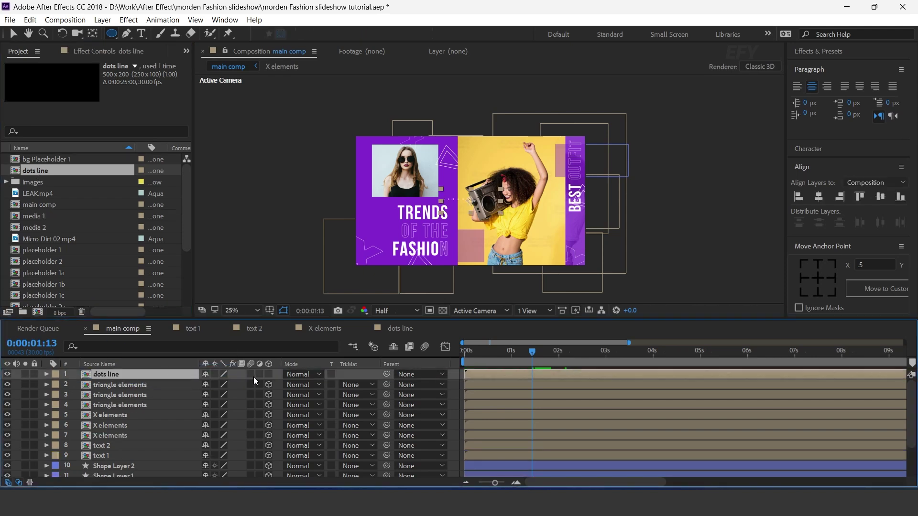
scroll(483, 203, "up", 2)
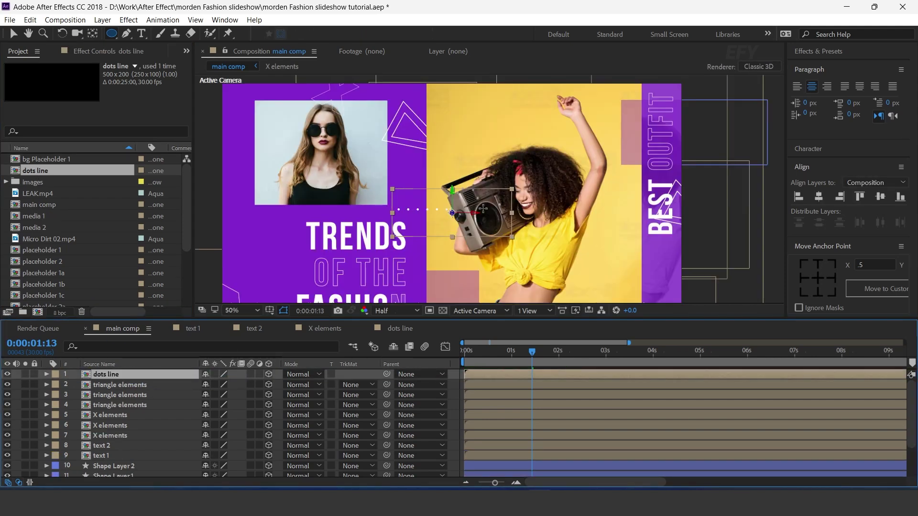
key("v")
scroll(483, 208, "down", 2)
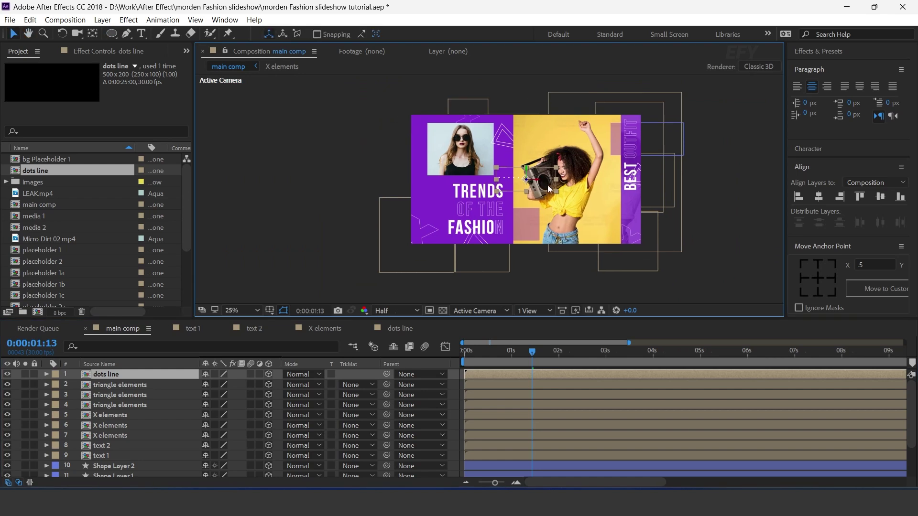
Place the dots line layer near the bottom beside the FASHION title, duplicate it and set the copy's Z Rotation to -90°
left_click_drag(526, 179, 513, 239)
key("ctrl+v")
key("r")
left_click(223, 415)
type("-90")
key("Return")
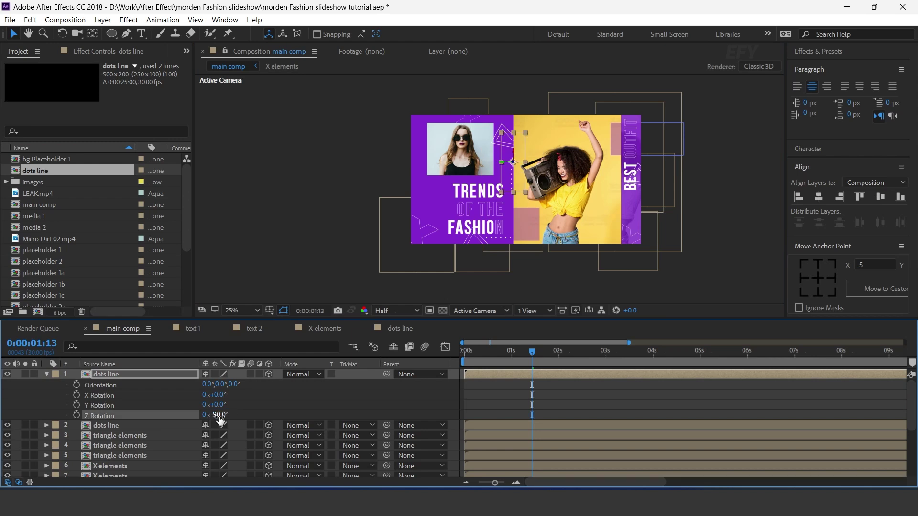
Place another vertical dots line copy on the purple strip below BEST OUTFIT, and preview the main comp from the first frame
scroll(496, 227, "up", 2)
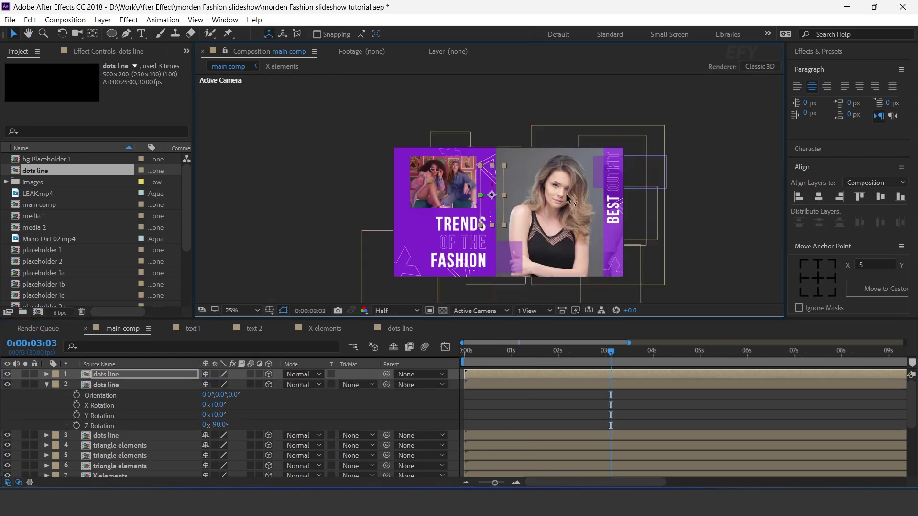
left_click_drag(493, 196, 621, 189)
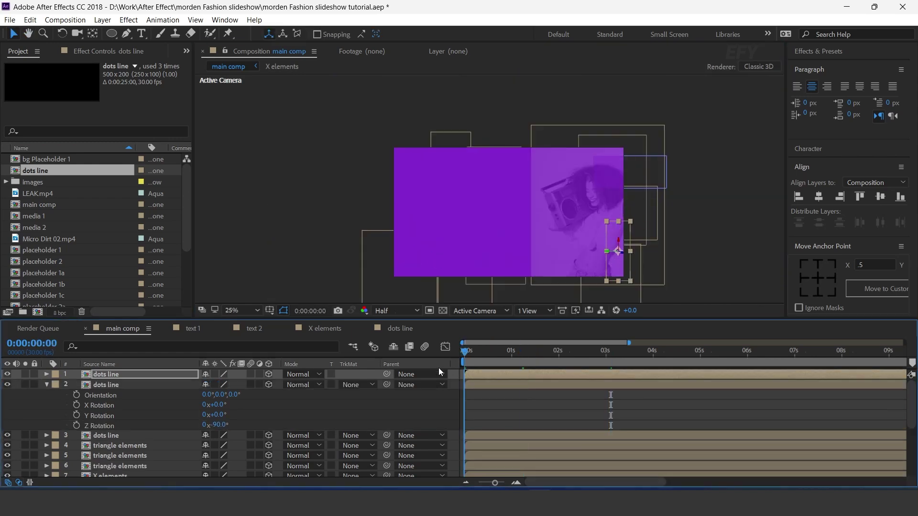
key("Home")
key("space")
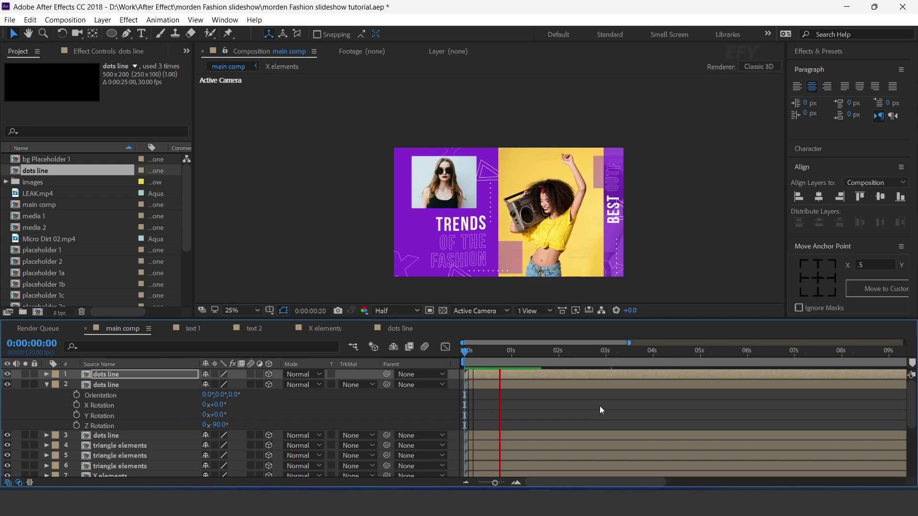
left_click_drag(577, 351, 556, 354)
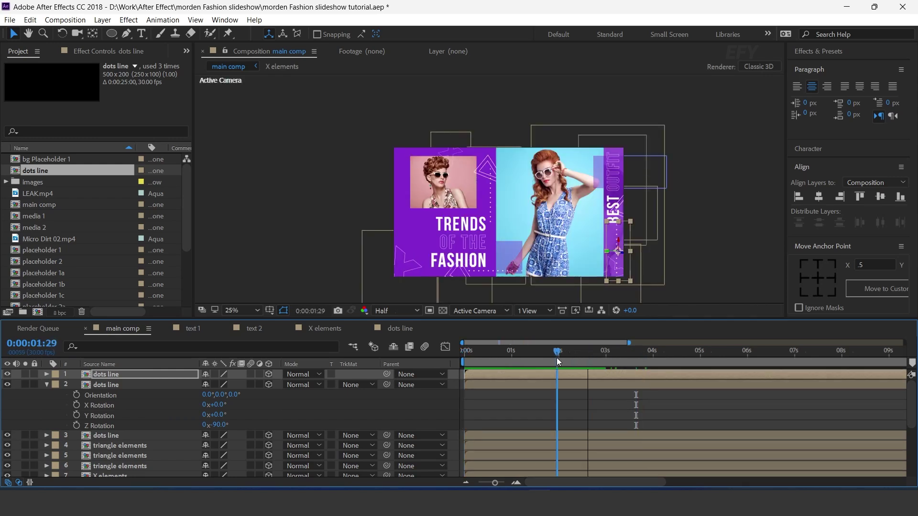
left_click(46, 385)
Create a new 1080 x 1080 px composition named dots
scroll(57, 295, "down", 3)
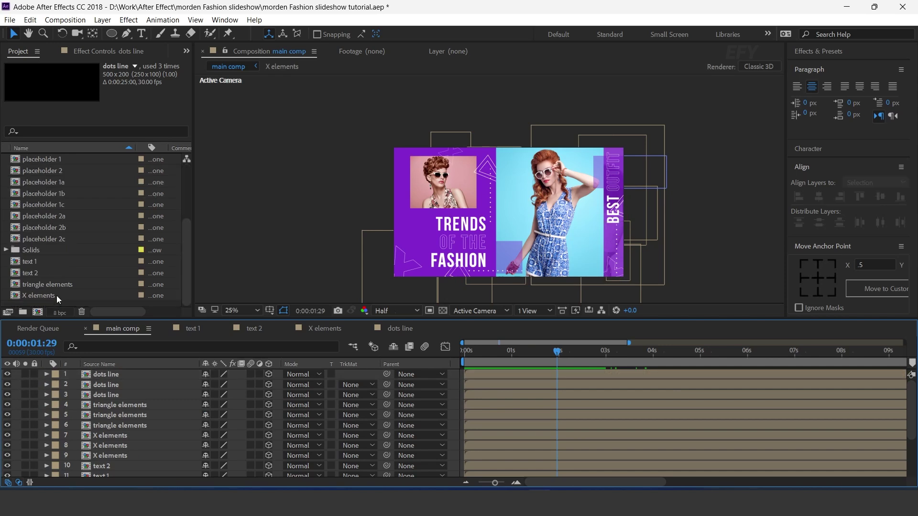
left_click(37, 313)
left_click(424, 222)
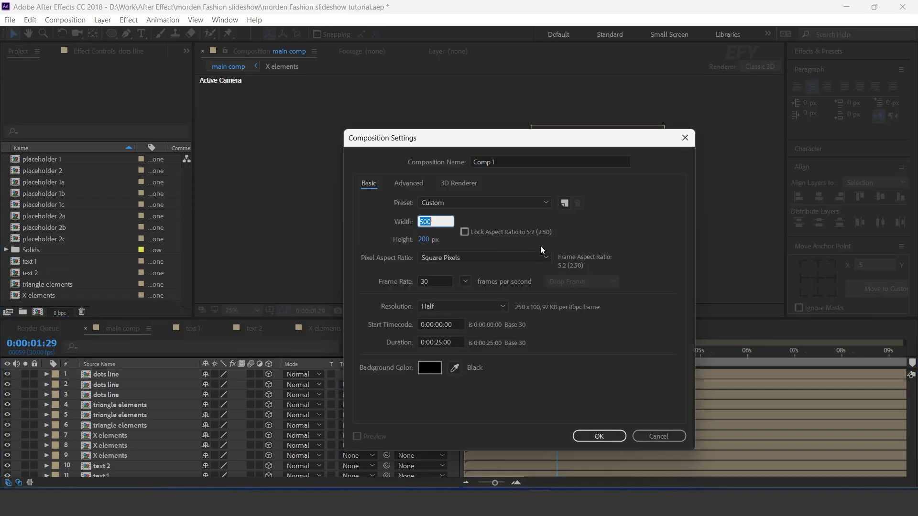
type("1080")
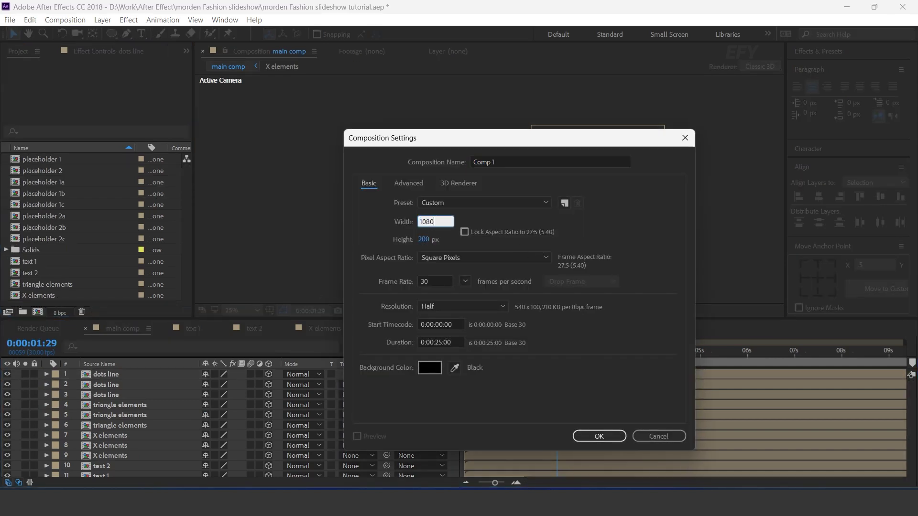
key("Tab")
type("1080")
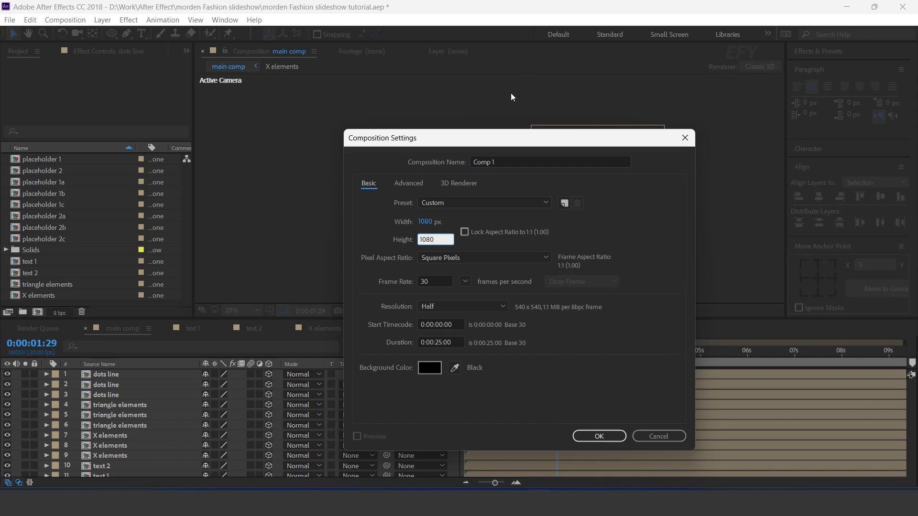
left_click(501, 162)
type("dots")
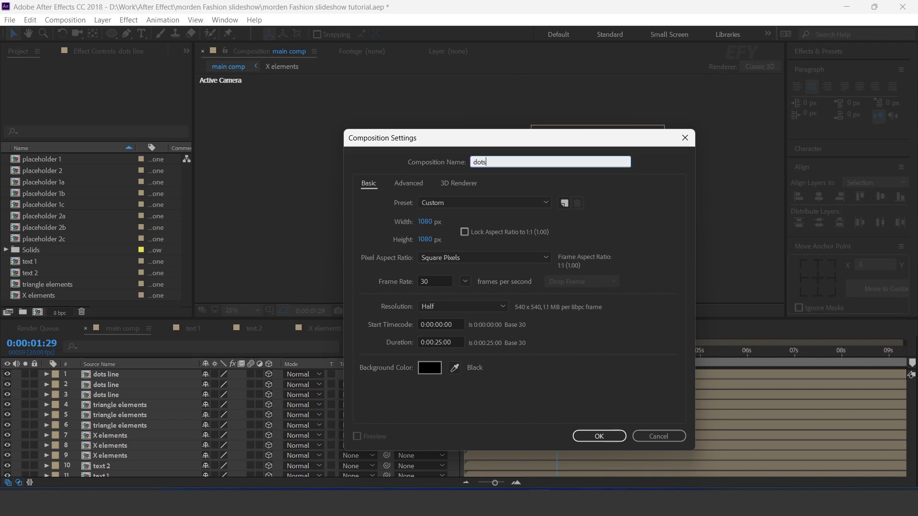
key("Return")
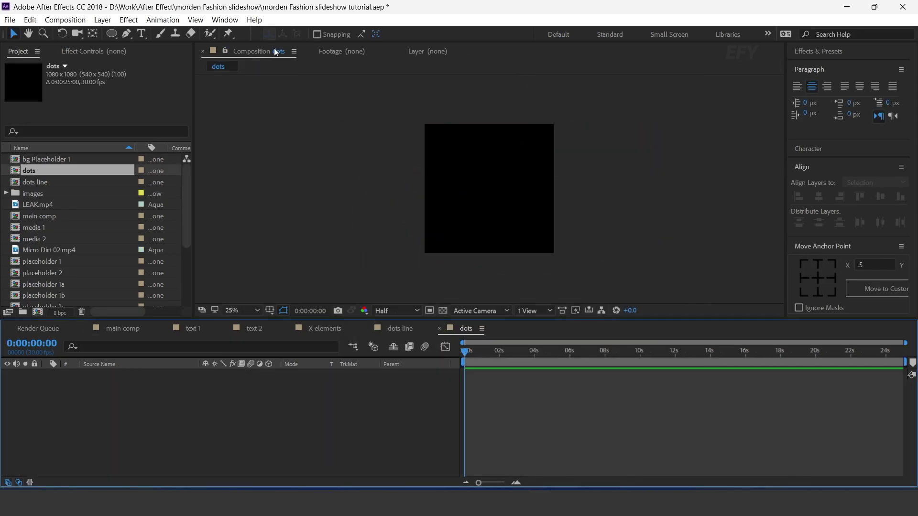
Draw a small white circle in the upper-left corner of the dots composition with the Ellipse tool
left_click(113, 33)
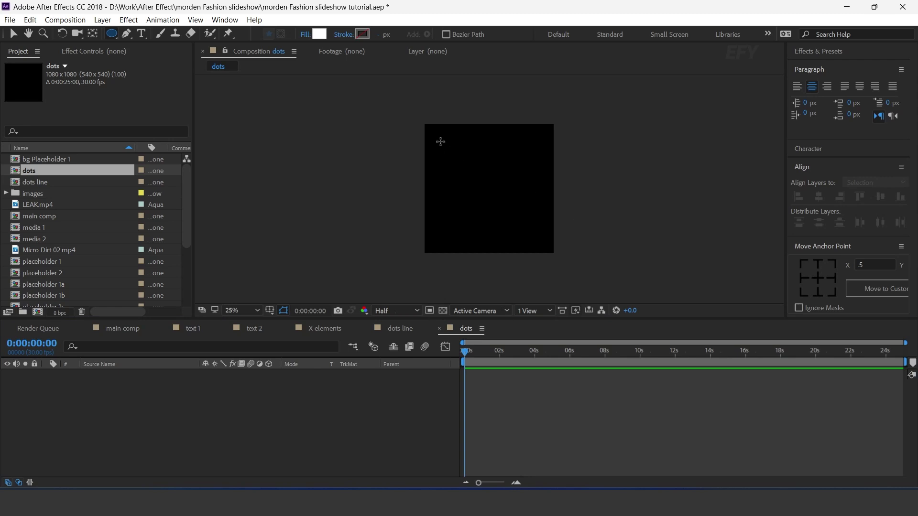
left_click_drag(428, 130, 432, 133)
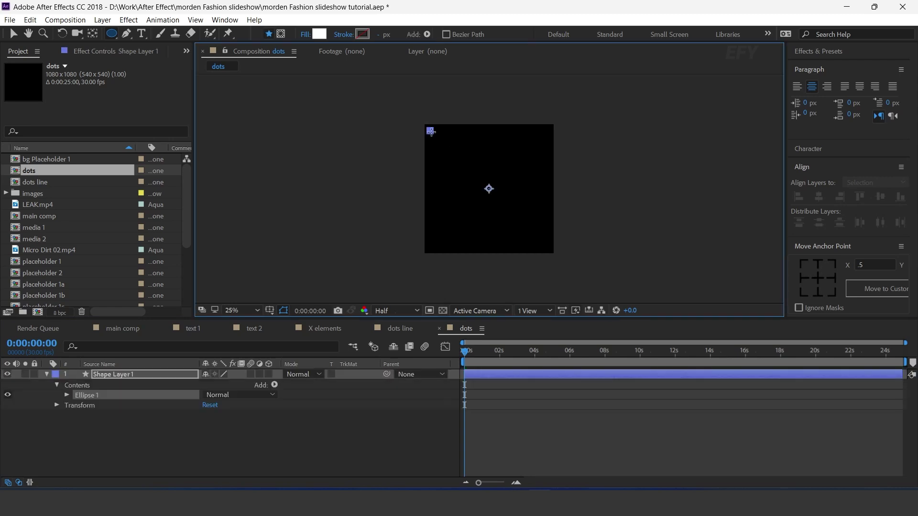
left_click(277, 445)
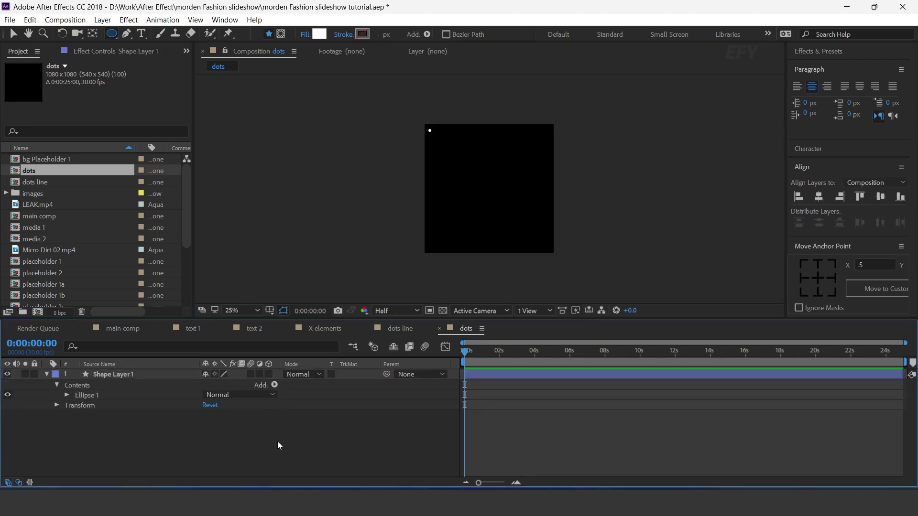
Add a Repeater to the circle's shape layer and set its Copies to 11
left_click(83, 376)
left_click(275, 385)
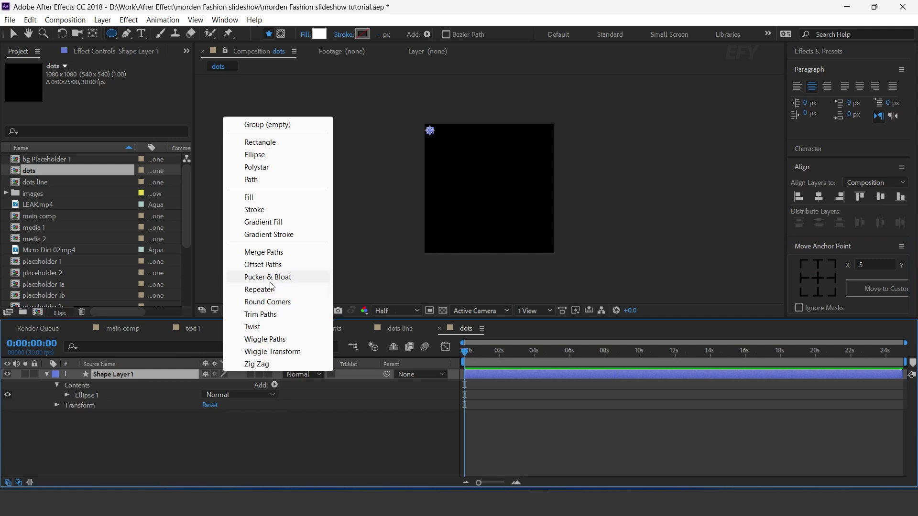
left_click(287, 288)
left_click(67, 405)
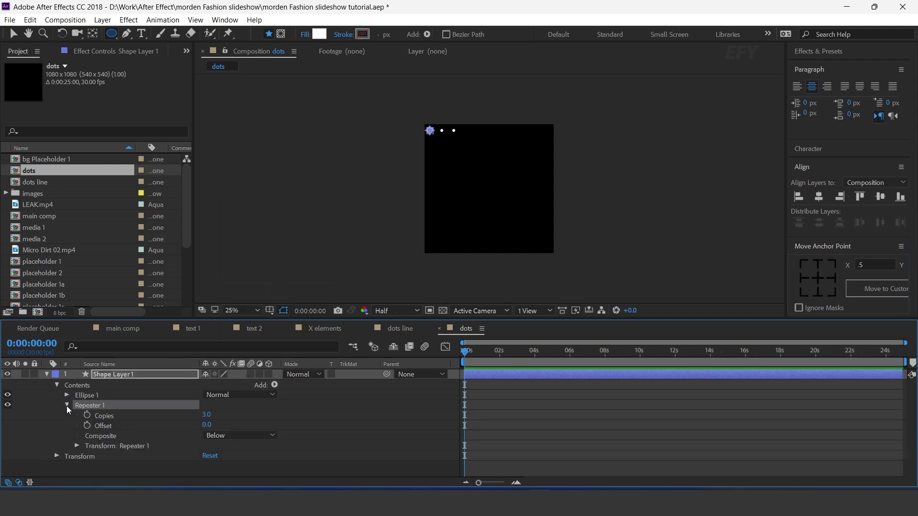
left_click_drag(205, 415, 207, 414)
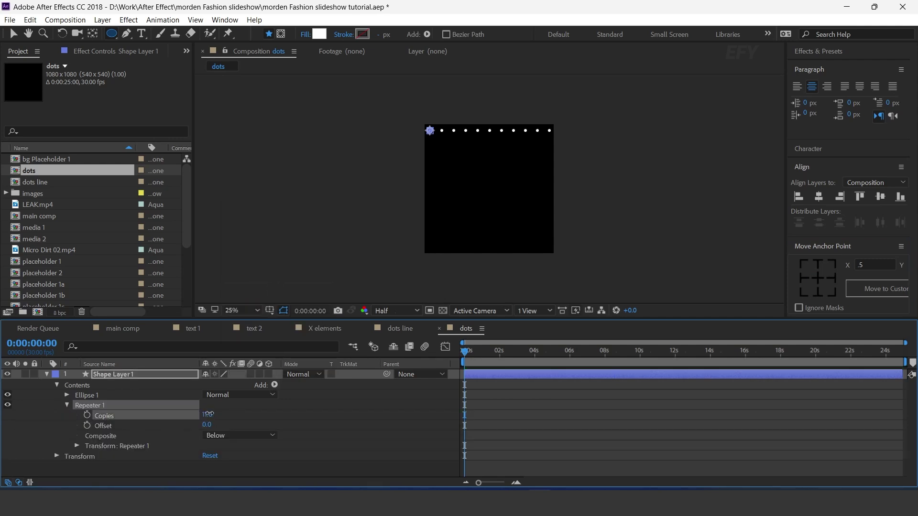
Set the Repeater's transform Position to 50, 0 and its Copies to 23
left_click(76, 446)
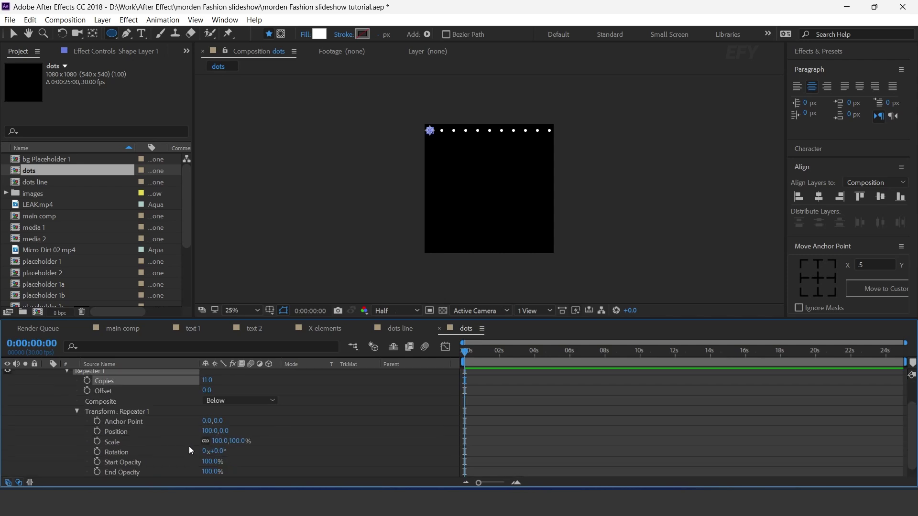
left_click(206, 430)
type("50")
key("Return")
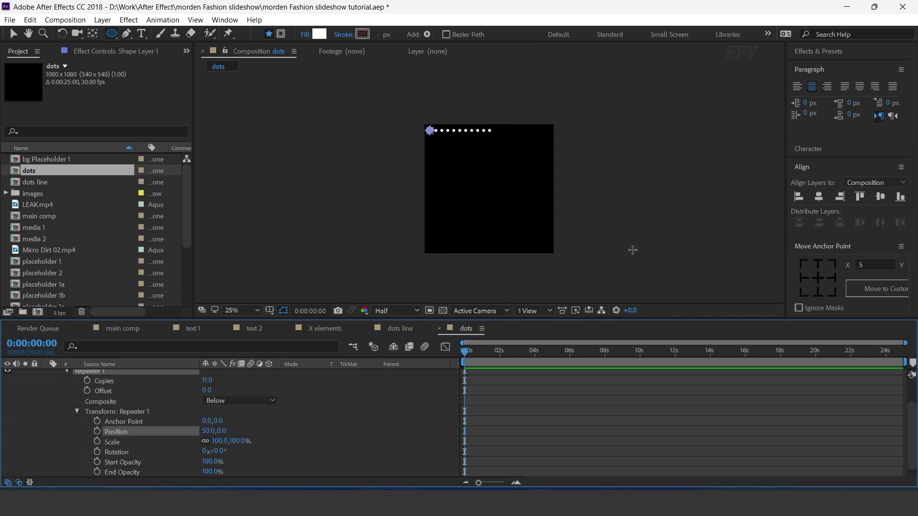
scroll(632, 250, "up", 2)
left_click_drag(207, 383, 212, 380)
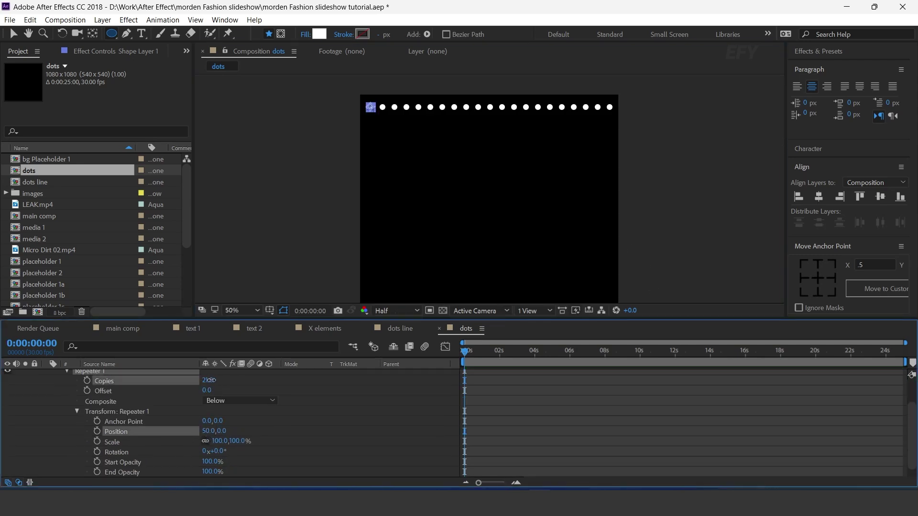
Add a second Repeater to the shape layer and expand its properties
scroll(252, 420, "up", 2)
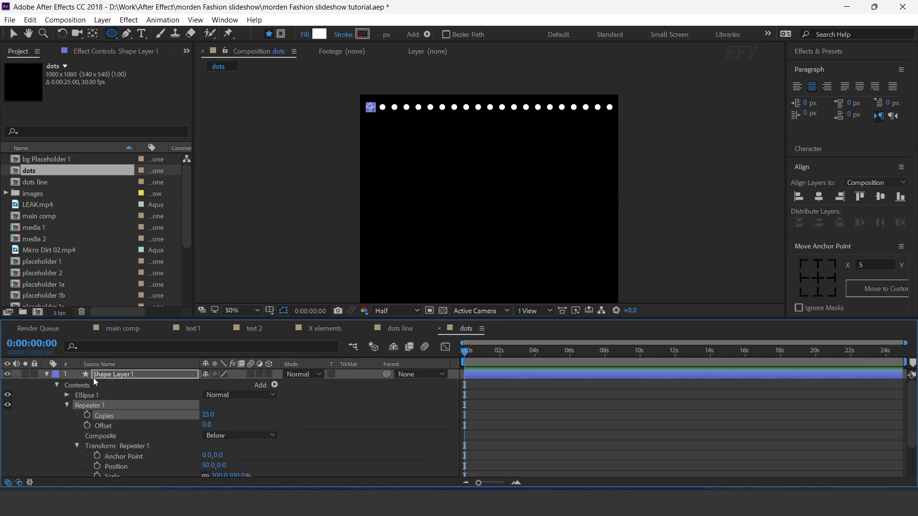
left_click(274, 386)
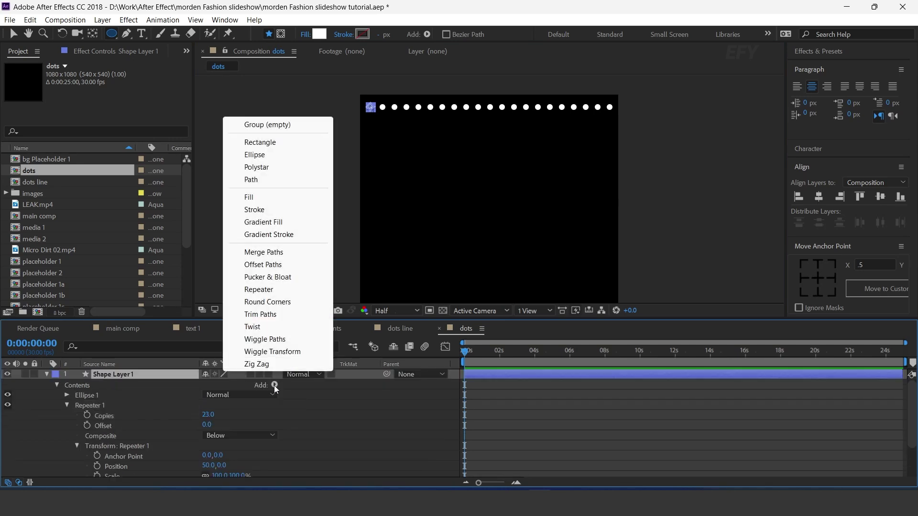
left_click(277, 290)
left_click(67, 462)
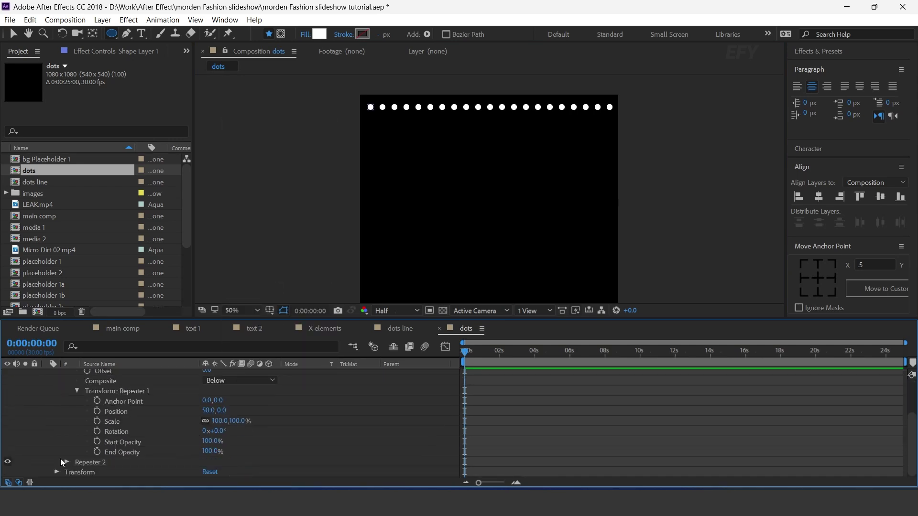
scroll(67, 463, "down", 2)
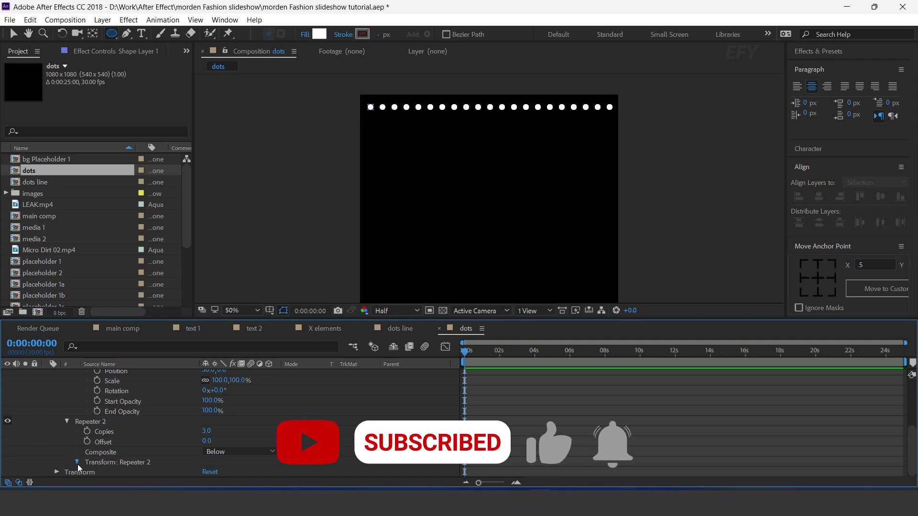
Set the second Repeater's transform Position to 0, 61 to stack the dot rows vertically
left_click(77, 463)
scroll(77, 463, "down", 2)
left_click(210, 432)
type("0")
key("Return")
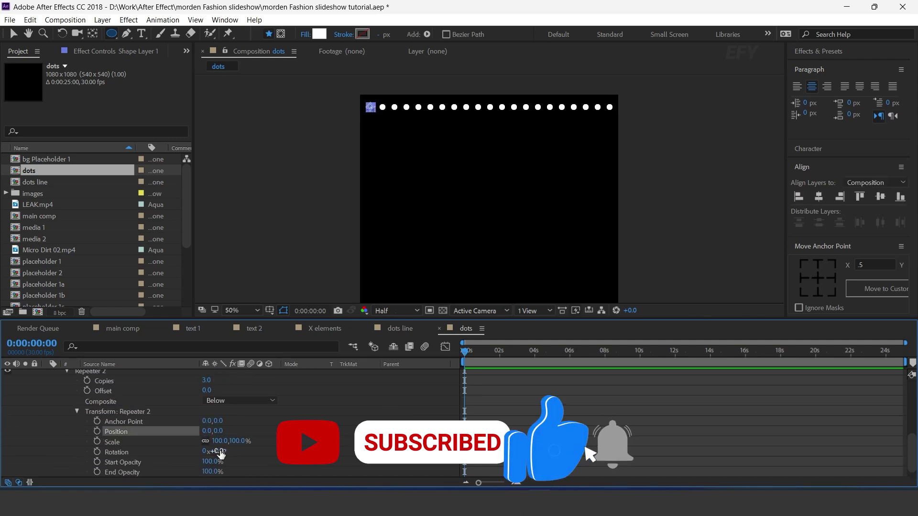
left_click_drag(219, 433, 252, 432)
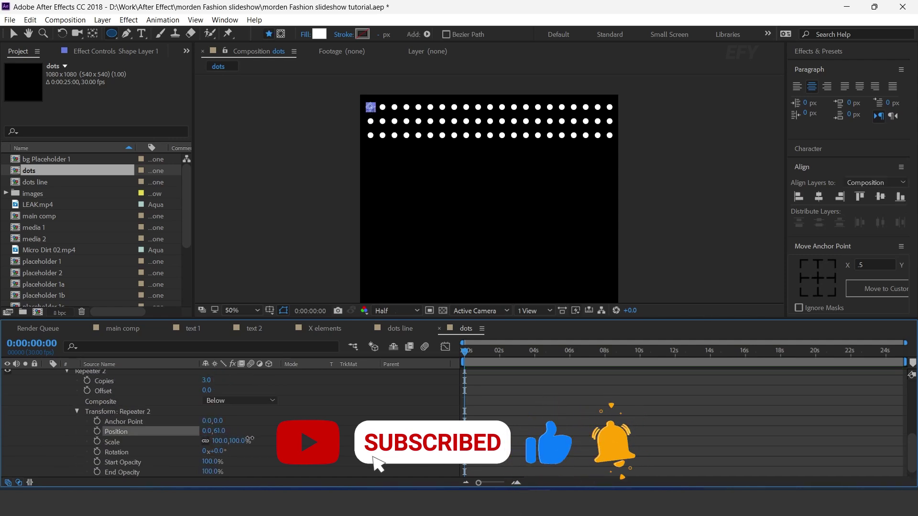
Set the second Repeater's Copies to 19 to fill the composition's height with dots
scroll(459, 449, "up", 2)
left_click_drag(207, 410, 212, 411)
key("space")
left_click_drag(640, 214, 641, 157)
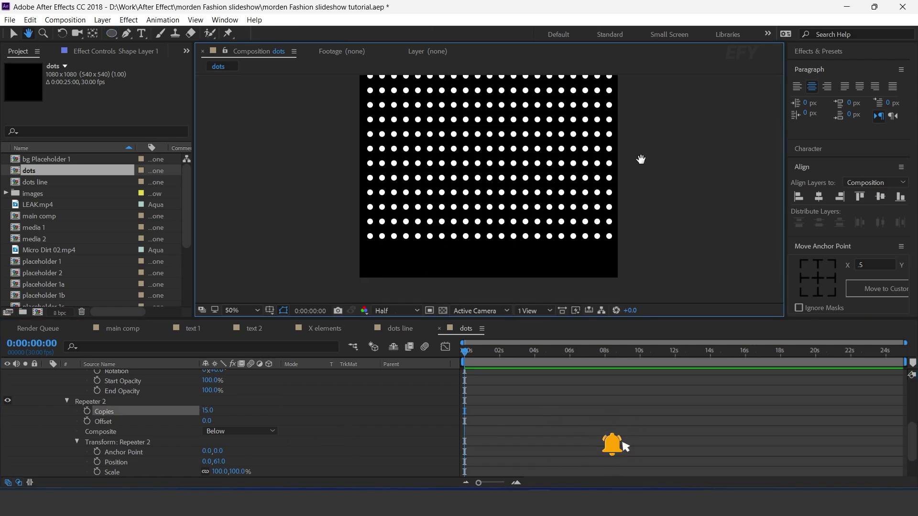
left_click_drag(206, 410, 209, 410)
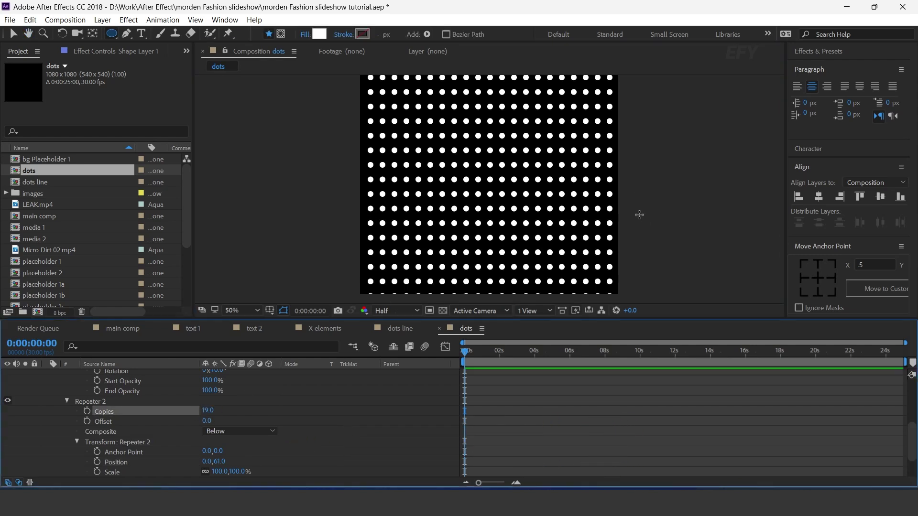
Collapse the shape layer's properties and shift the dot grid slightly up and left within the composition
key("comma")
scroll(57, 420, "up", 5)
scroll(197, 430, "down", 1)
scroll(64, 395, "up", 1)
left_click(46, 374)
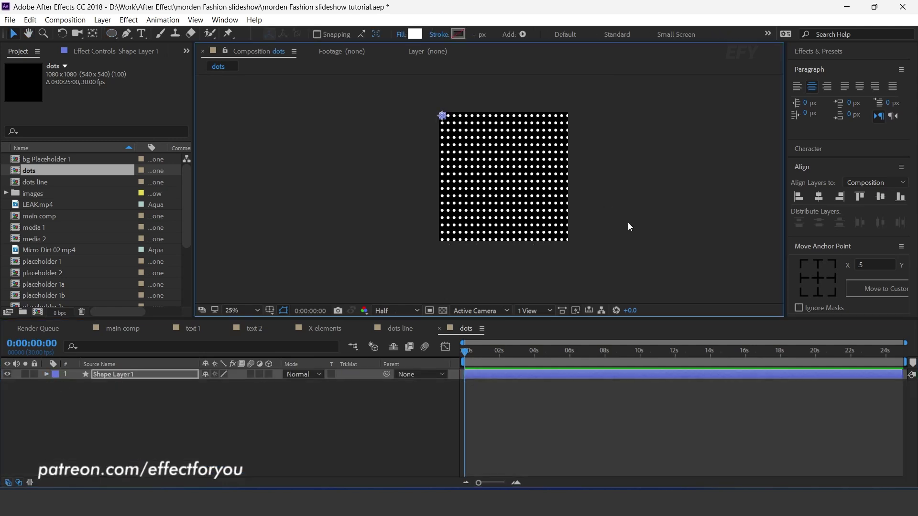
left_click(627, 225)
left_click_drag(537, 162, 536, 188)
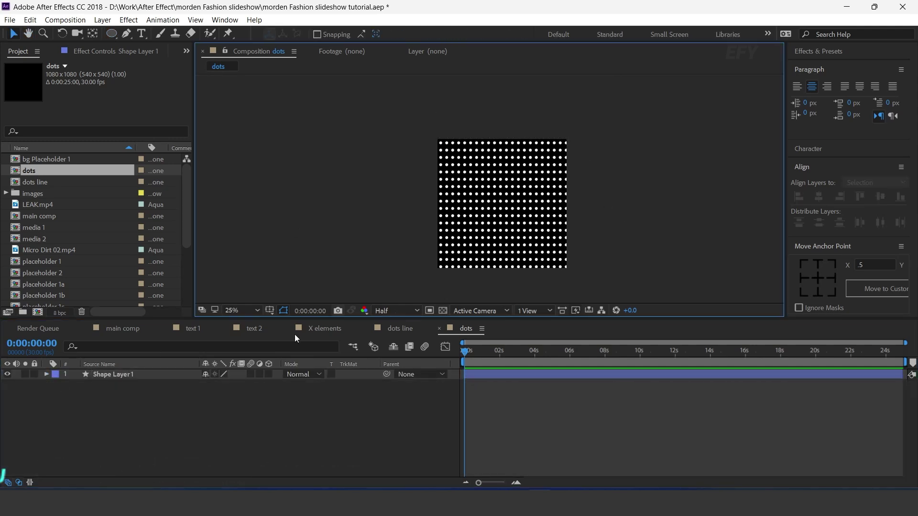
Create a black solid above the shape layer in the dots composition
right_click(346, 406)
mouse_move(371, 274)
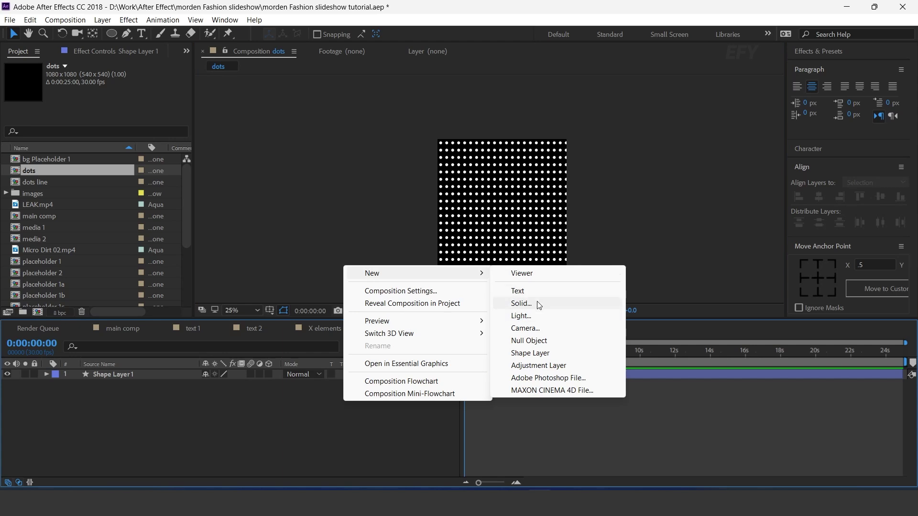
left_click(537, 303)
left_click(529, 400)
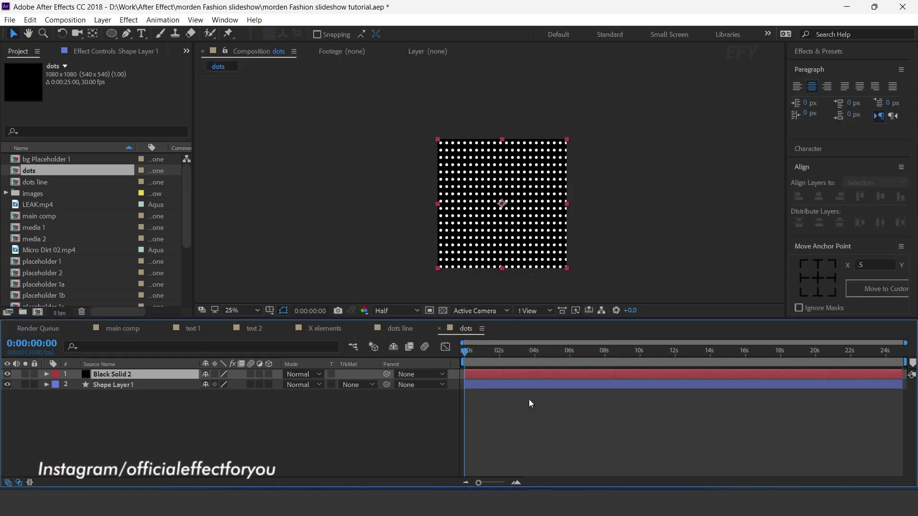
Apply the Fractal Noise effect to the black solid
key("ctrl+space")
type("fra")
key("Down")
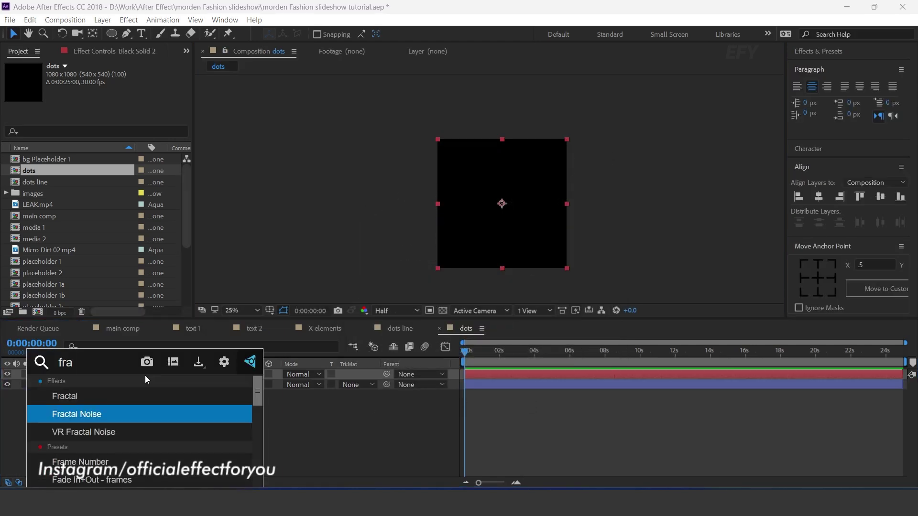
key("Return")
Set Fractal Noise to fractal type Turbulent Basic and noise type Block, with Contrast 204 and Brightness -71
left_click(141, 87)
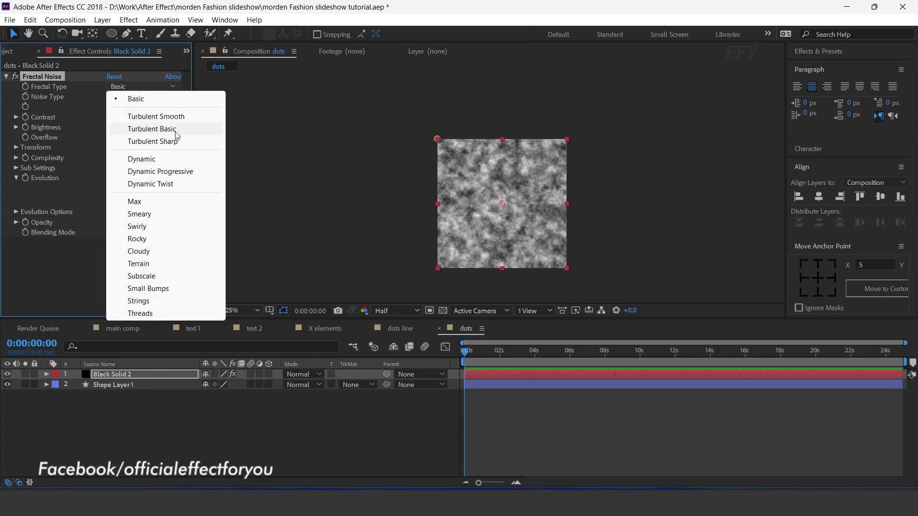
left_click(177, 133)
left_click(142, 98)
left_click(137, 109)
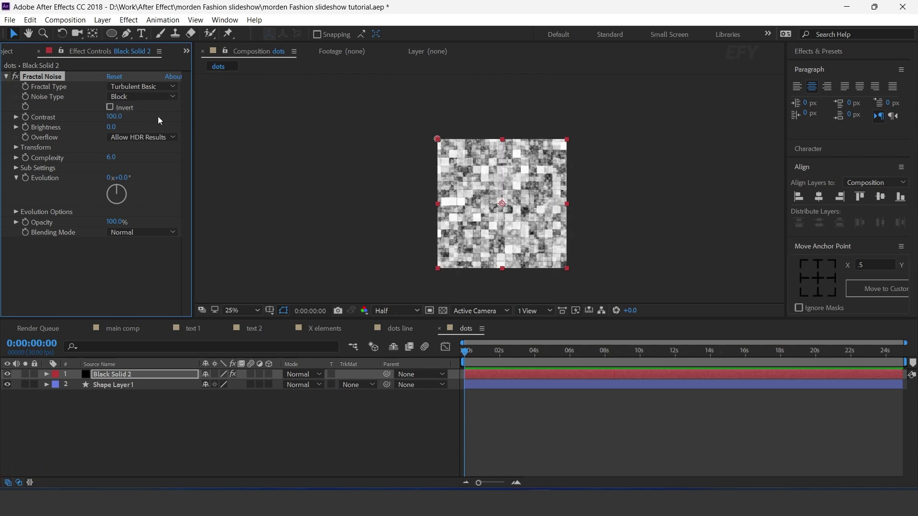
left_click_drag(113, 115, 174, 114)
left_click_drag(109, 126, 67, 127)
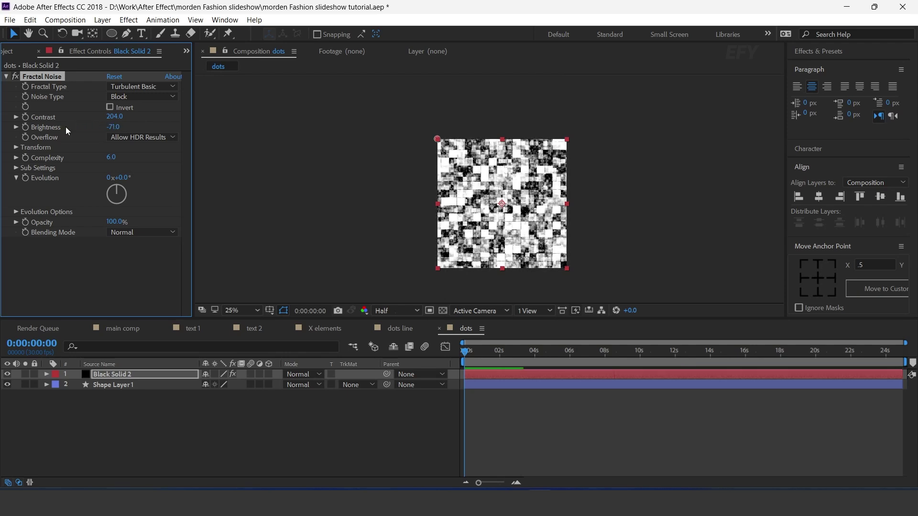
Set Fractal Noise Complexity to 1.0 and keyframe Evolution at 0x+200° at the start of the composition
left_click_drag(113, 159, 112, 159)
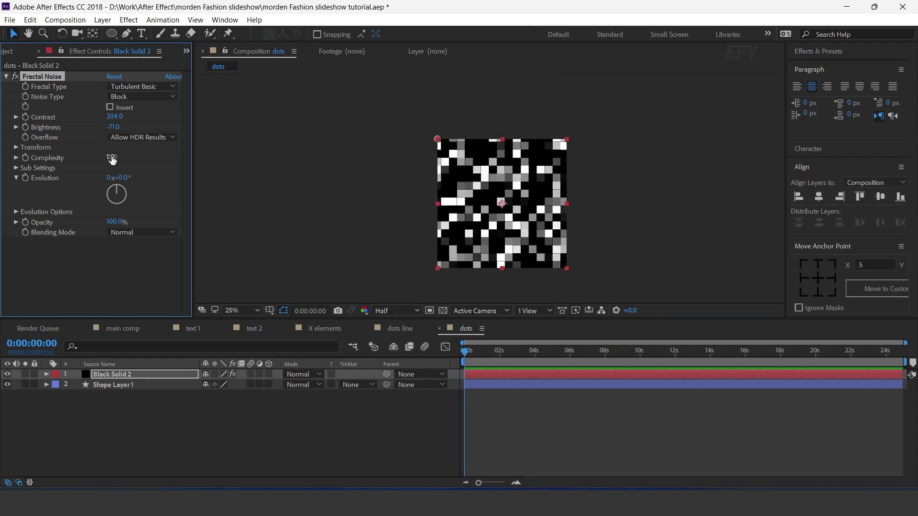
left_click(227, 408)
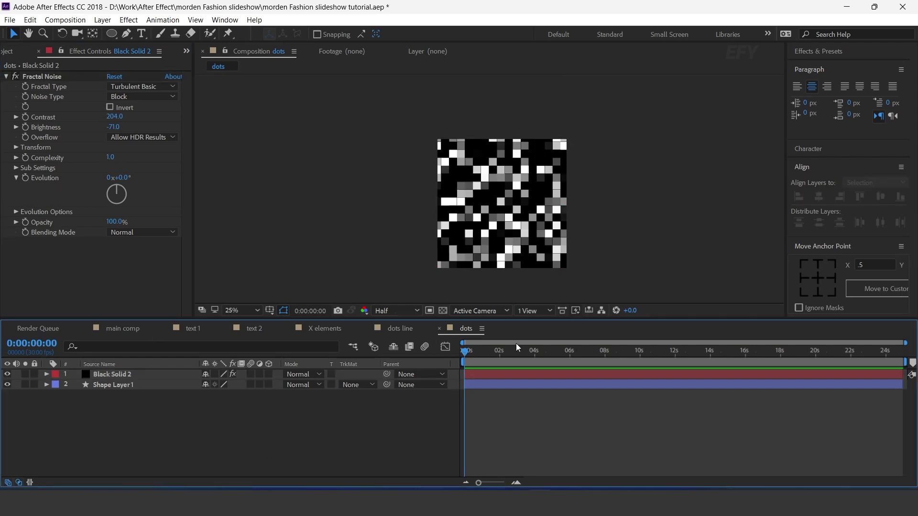
left_click(26, 178)
left_click_drag(126, 179, 429, 205)
type("200")
key("Return")
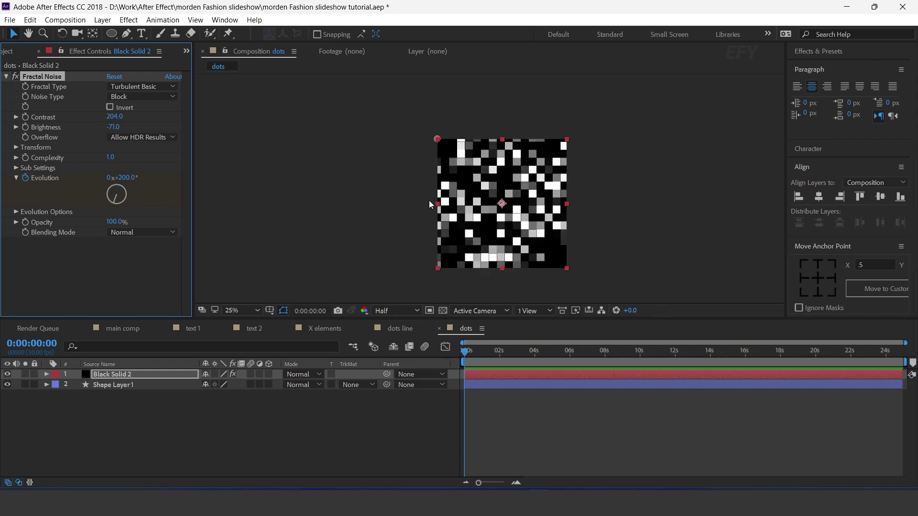
Add an Evolution keyframe of 2x+200° at 0:00:08:01, preview the noise animation and return to the start
key("u")
left_click_drag(465, 359, 607, 358)
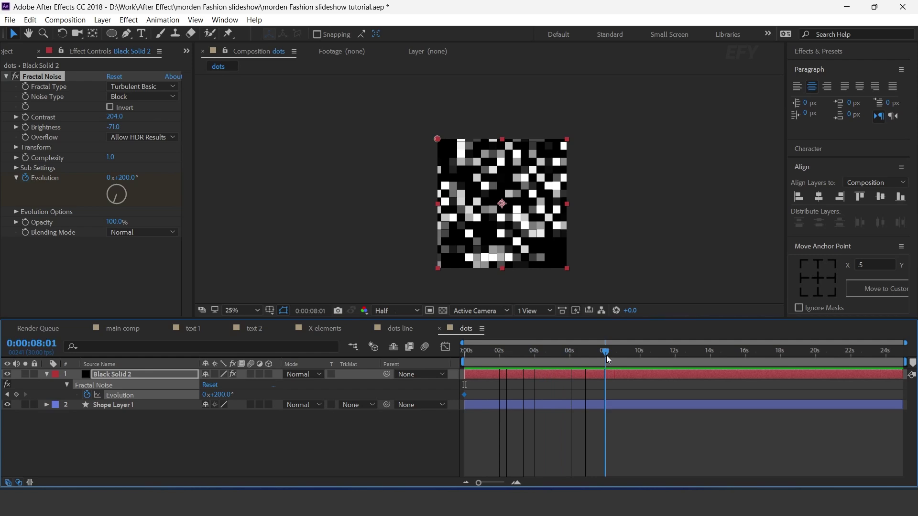
left_click(109, 179)
type("2")
key("Return")
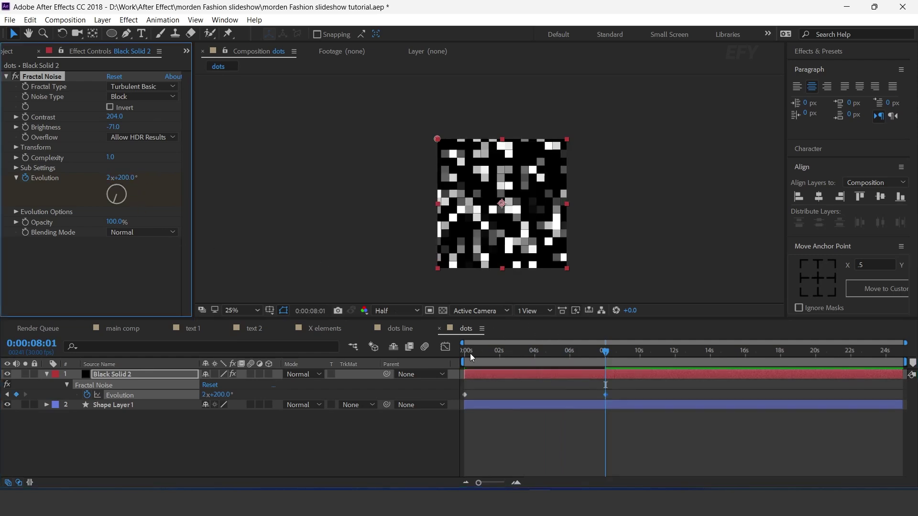
left_click(469, 354)
key("space")
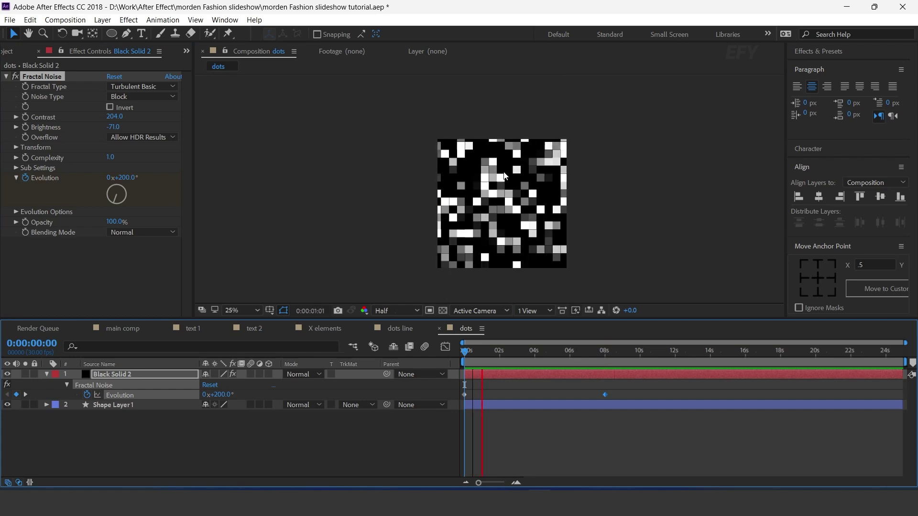
left_click(578, 352)
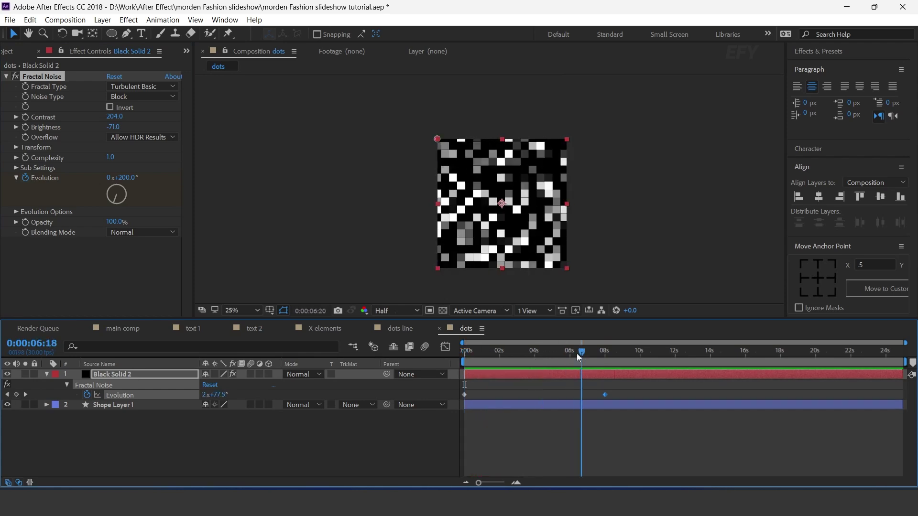
key("Home")
Keyframe the black solid's Opacity from 0% at the start to 100% at about one second
left_click(132, 374)
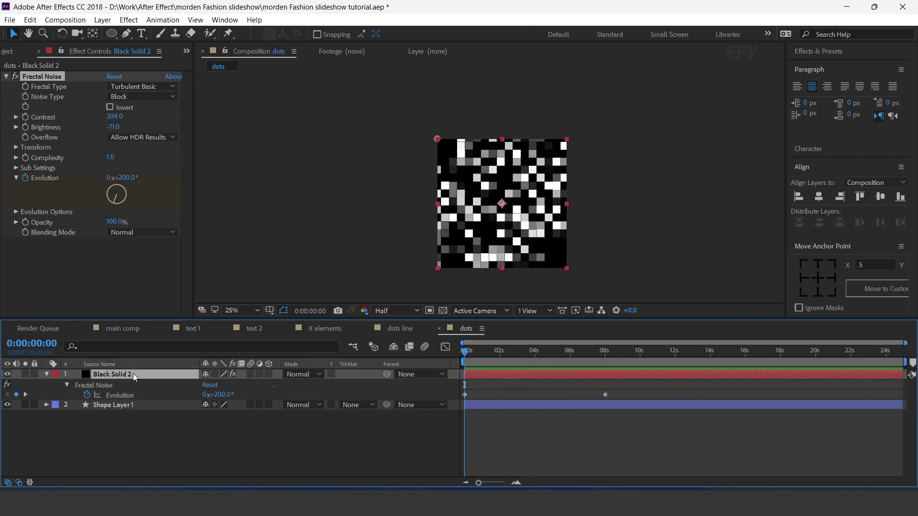
key("t")
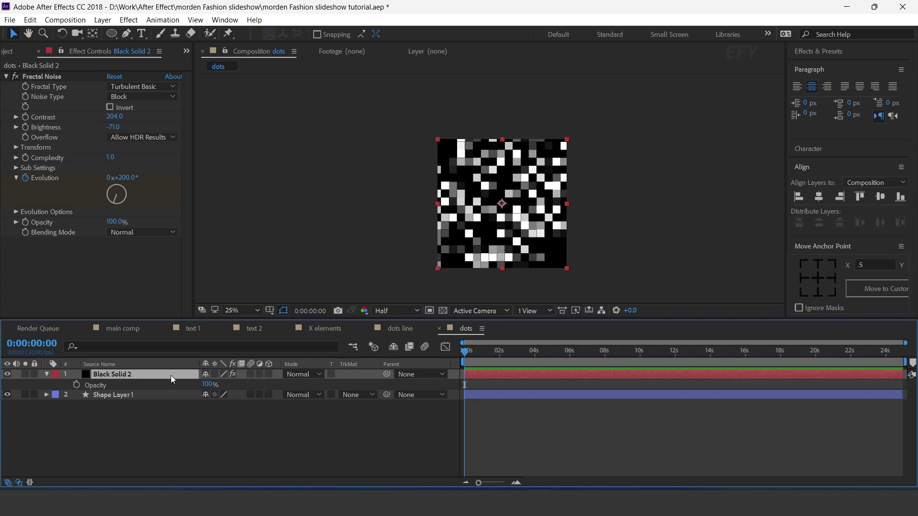
left_click(77, 385)
left_click_drag(207, 385, 7, 396)
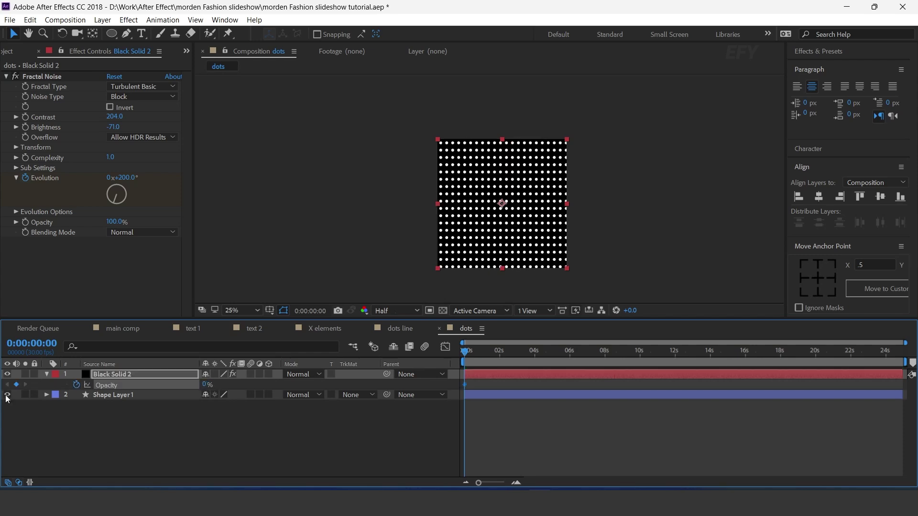
left_click_drag(467, 353, 480, 352)
left_click_drag(207, 384, 776, 385)
Preview the fade-in, delay the black solid's second Opacity keyframe to about 1.4 seconds, and collapse the layer
left_click(519, 482)
left_click_drag(486, 351, 464, 353)
key("space")
left_click_drag(497, 385, 513, 385)
left_click_drag(474, 349, 537, 351)
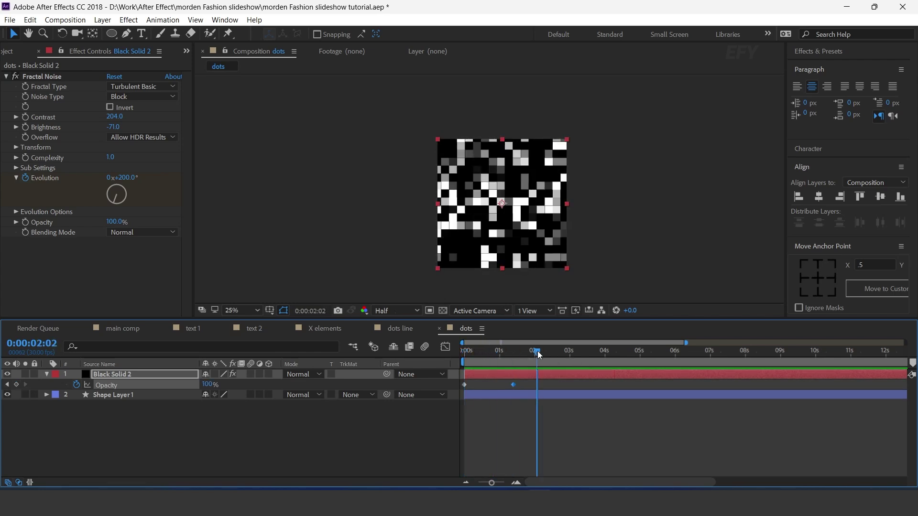
left_click(46, 374)
Set the dot-grid shape layer's track matte to Luma using the black solid, and preview it
left_click(77, 385)
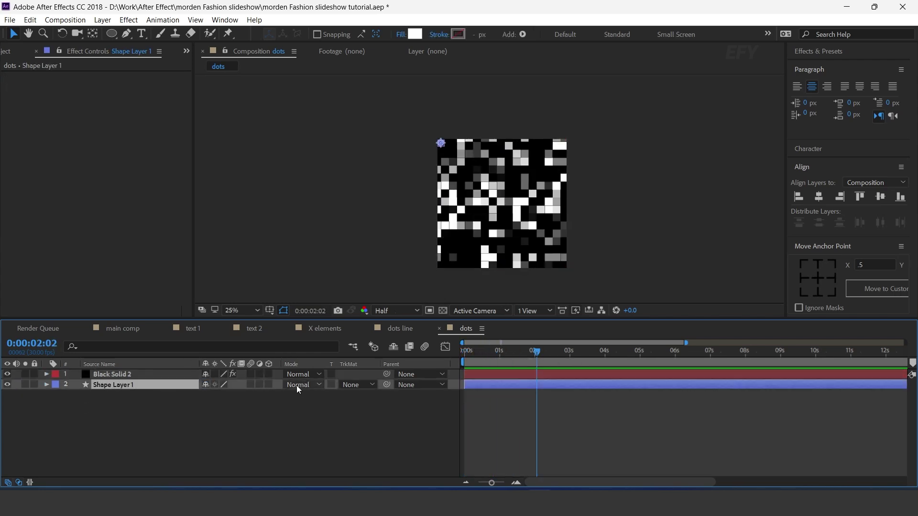
left_click(356, 385)
left_click_drag(503, 352, 440, 352)
key("space")
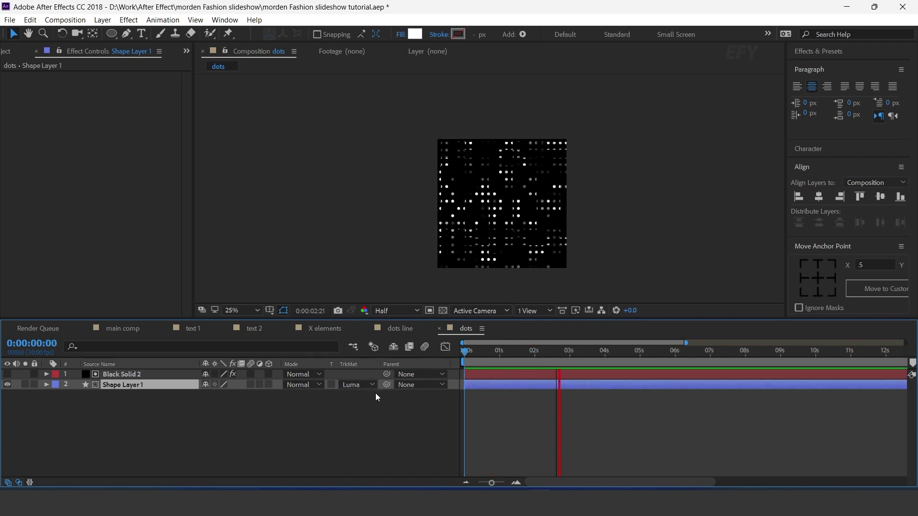
left_click(430, 426)
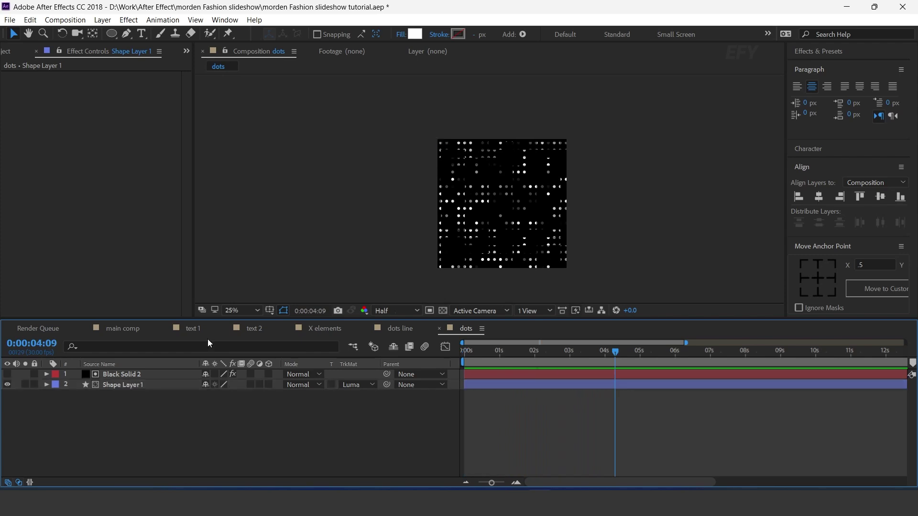
Add the dots composition as the topmost 3D layer in main comp and scale it to 63%
left_click(116, 331)
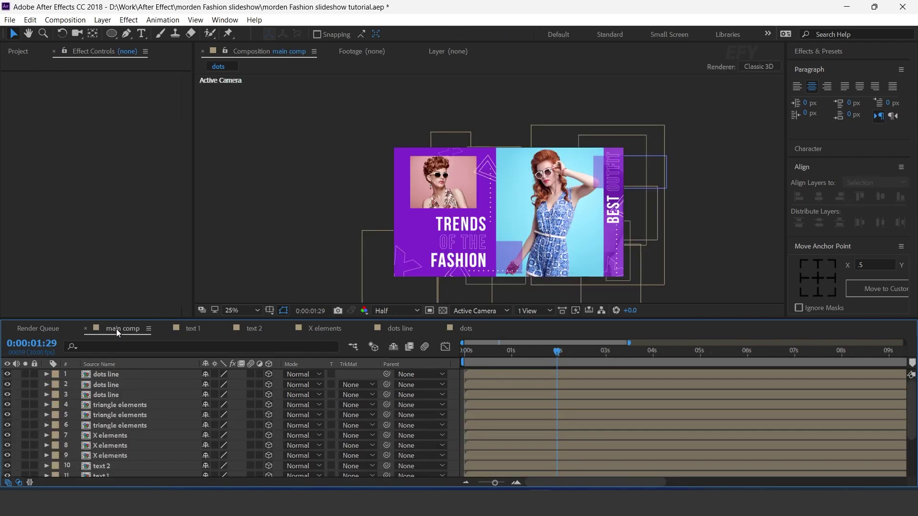
left_click(25, 48)
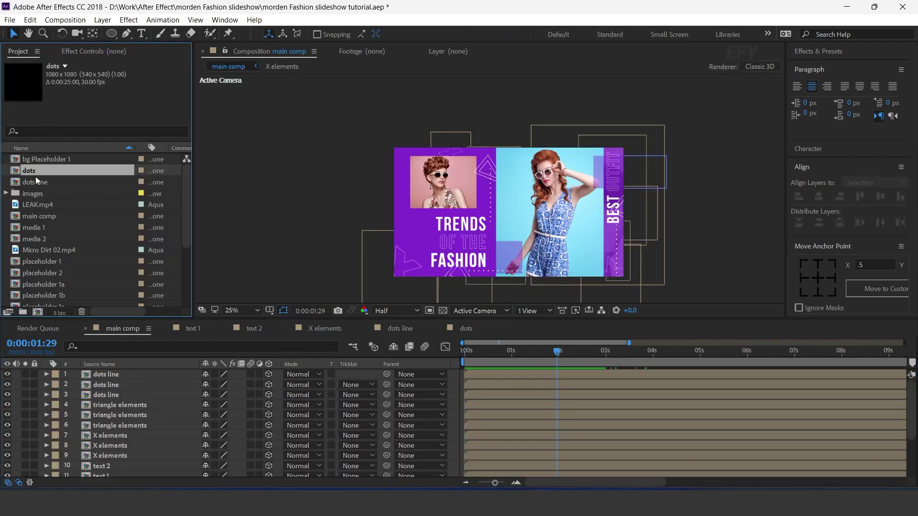
left_click_drag(22, 170, 135, 369)
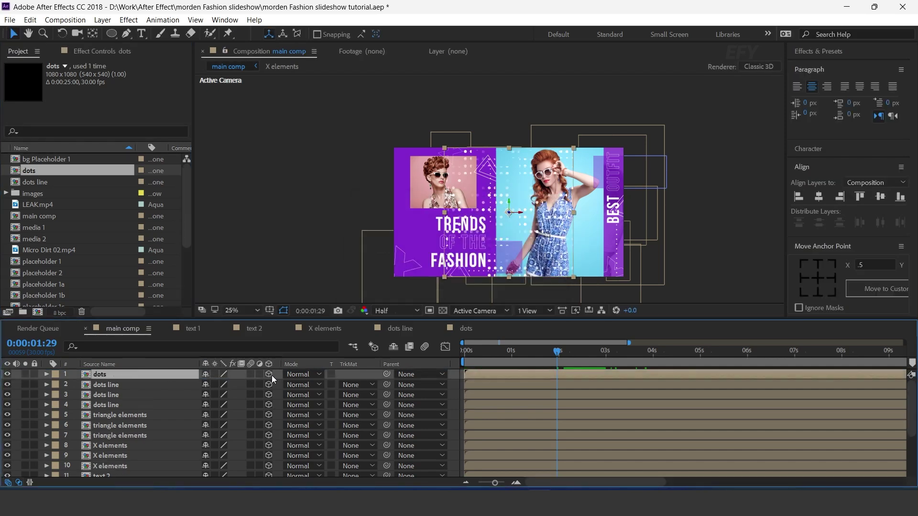
key("s")
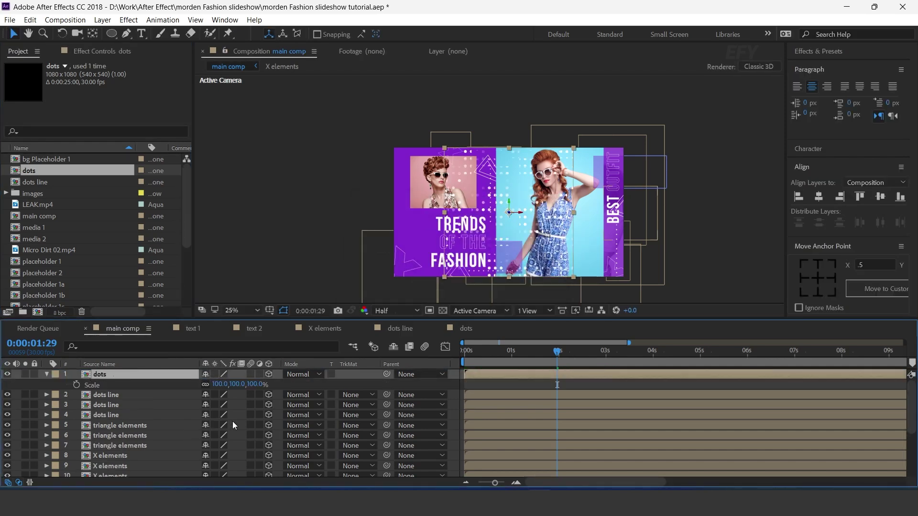
left_click_drag(221, 384, 227, 384)
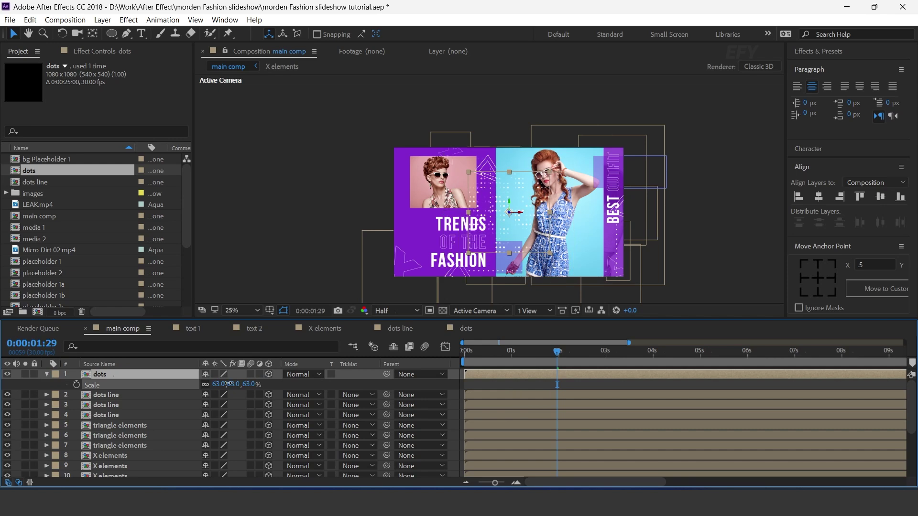
Using two views, push the dots layer back in depth, scale it to 40% and place it behind the TRENDS OF THE title
left_click(527, 311)
left_click(549, 391)
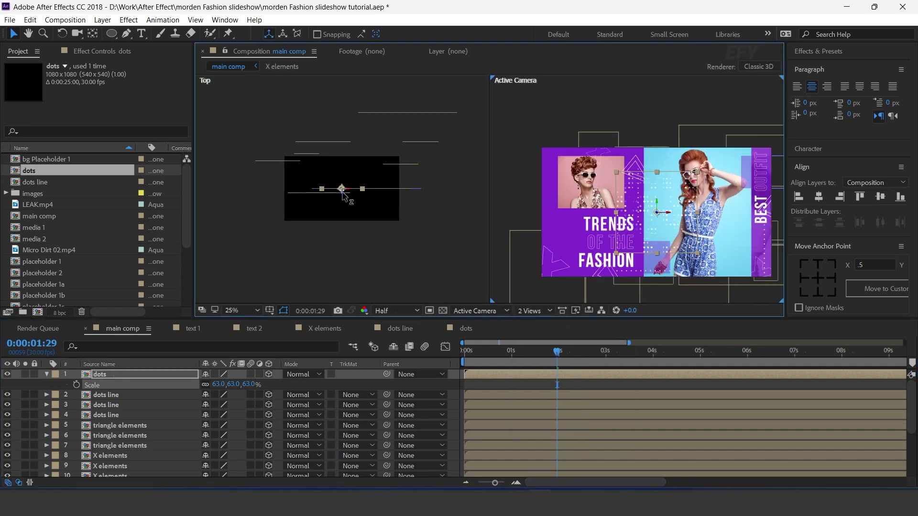
left_click_drag(342, 187, 427, 173)
left_click_drag(655, 211, 626, 238)
left_click_drag(323, 148, 323, 139)
left_click_drag(632, 223, 629, 240)
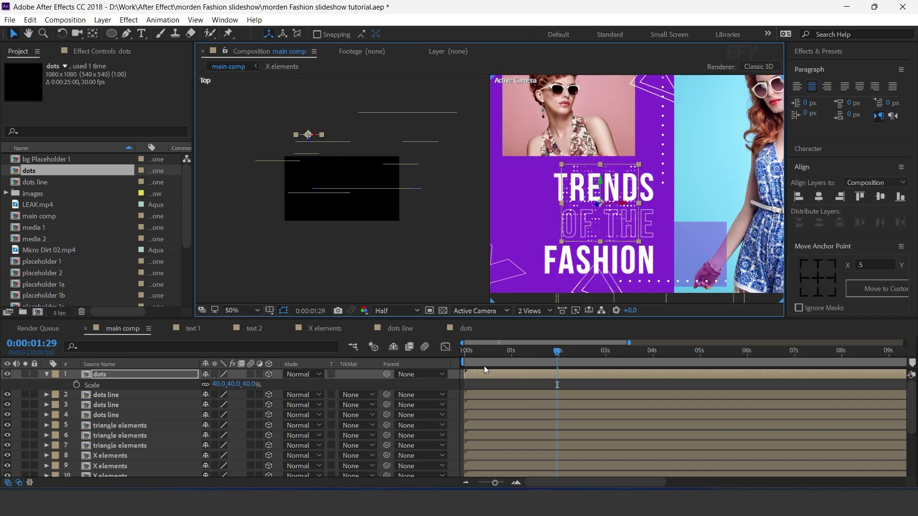
Preview main comp from the start, return to a single view and collapse the dots layer
left_click_drag(472, 355, 453, 359)
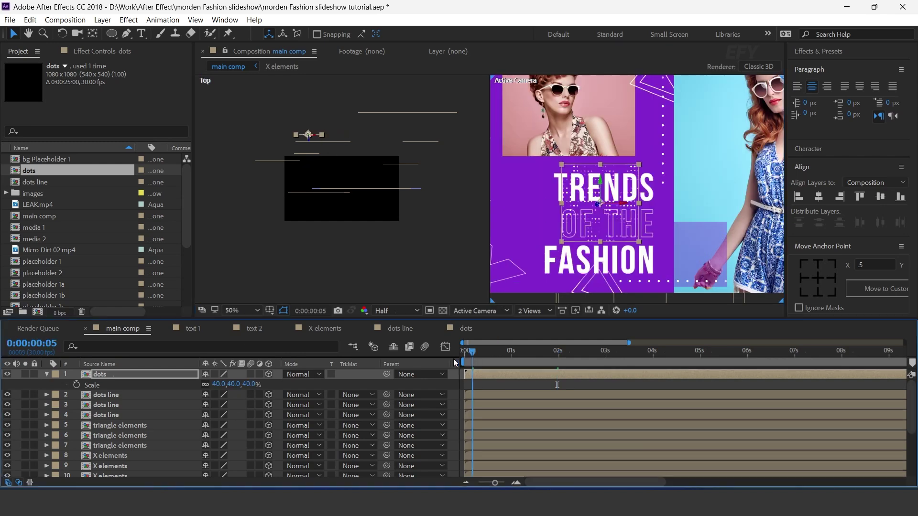
key("Home")
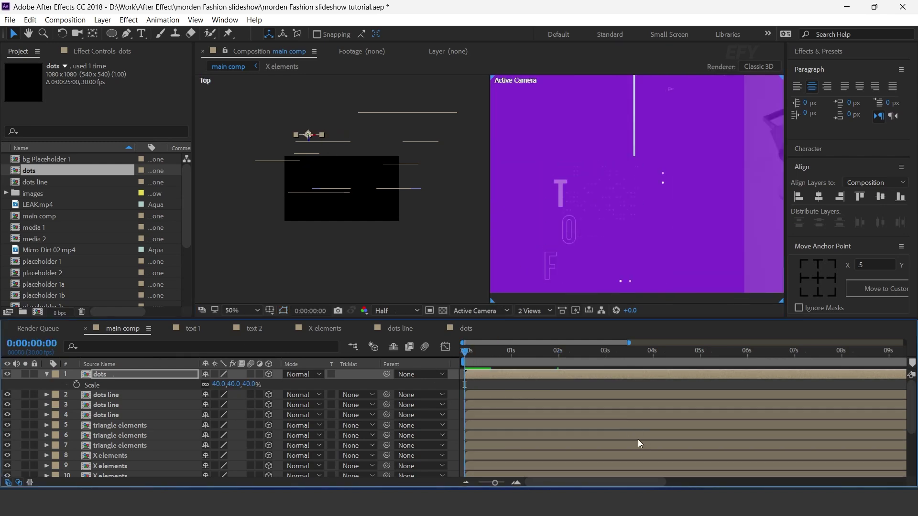
key("space")
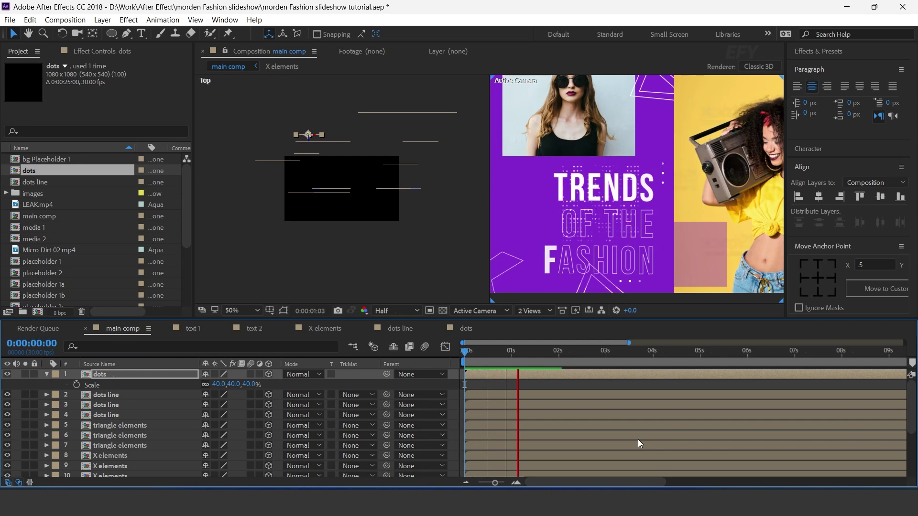
key("space")
left_click(534, 311)
left_click(544, 264)
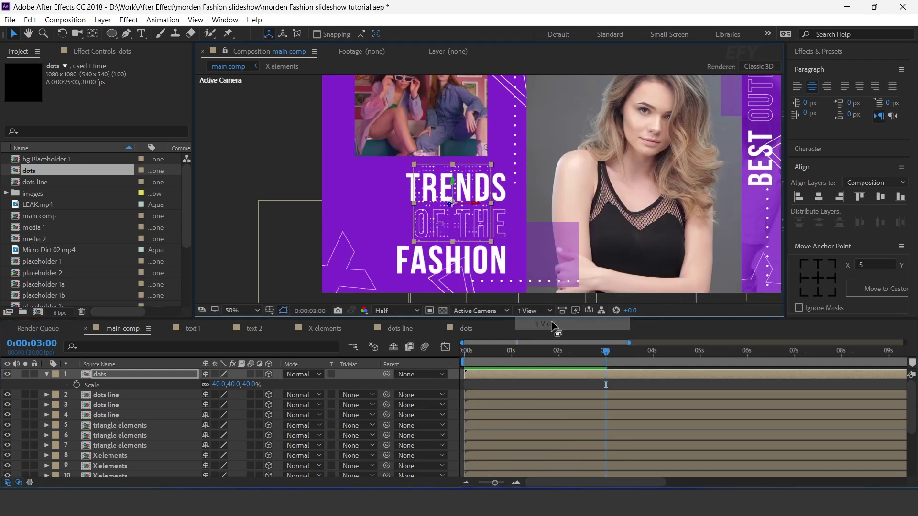
left_click(47, 374)
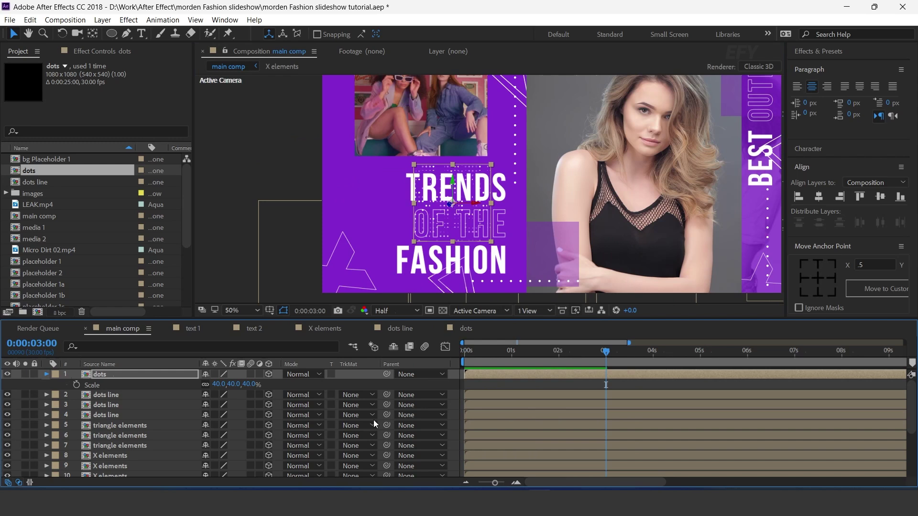
Create a 50mm One-Node Camera with depth of field enabled in main comp
left_click(458, 391)
scroll(586, 170, "down", 2)
right_click(451, 382)
mouse_move(487, 257)
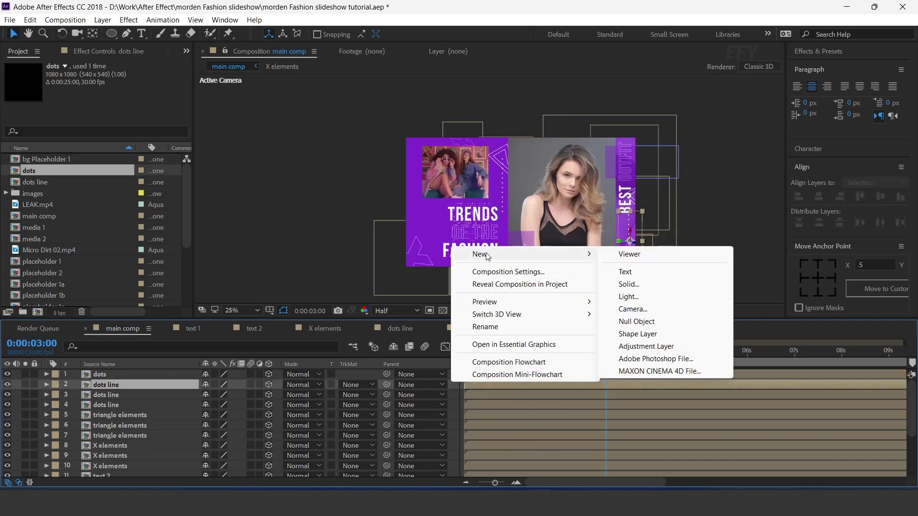
left_click(634, 309)
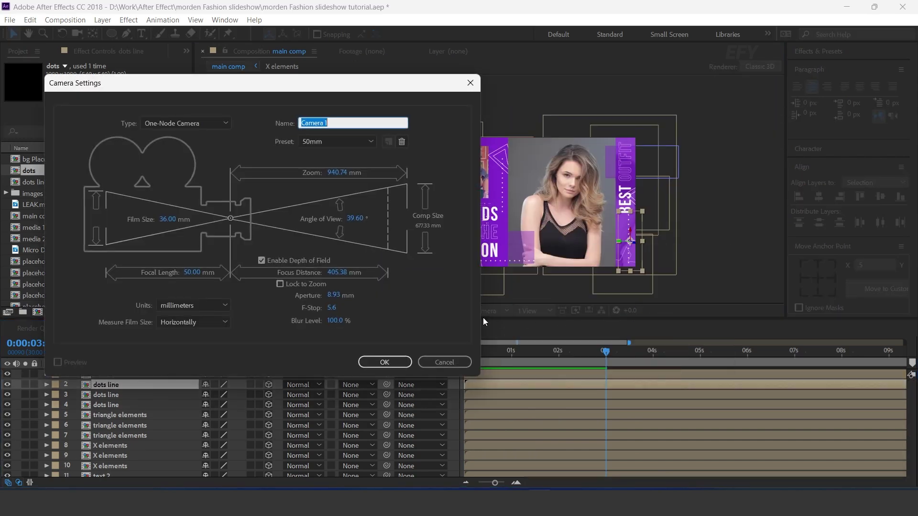
left_click(385, 362)
Create a 3D null object at the top of the layer stack and parent the camera to it
right_click(455, 382)
mouse_move(492, 254)
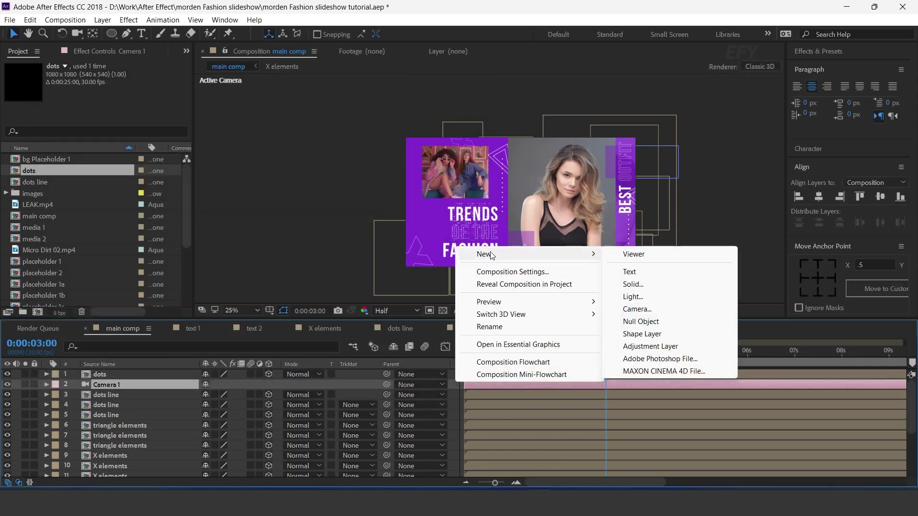
left_click(656, 322)
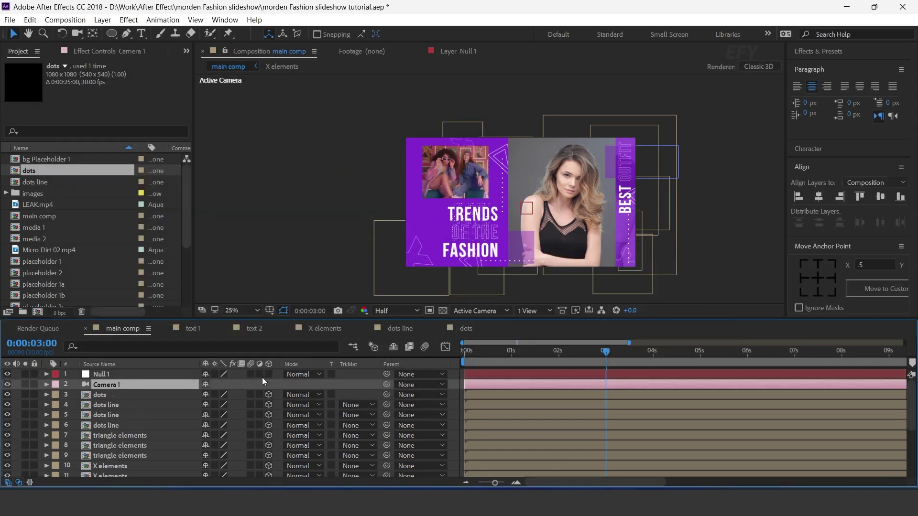
left_click(268, 373)
left_click_drag(387, 385, 98, 376)
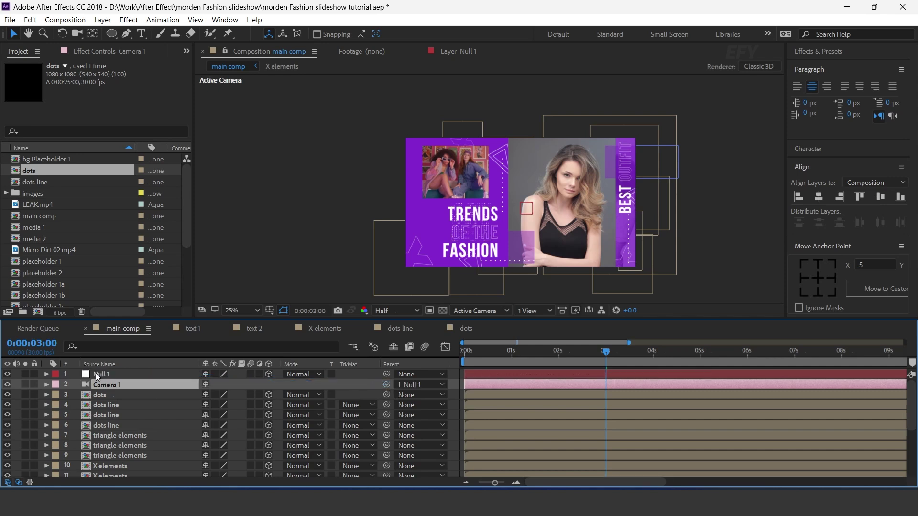
Keyframe the null's Position at 960, 540, 0 at 0:00:01:00
left_click(97, 376)
key("Home")
key("p")
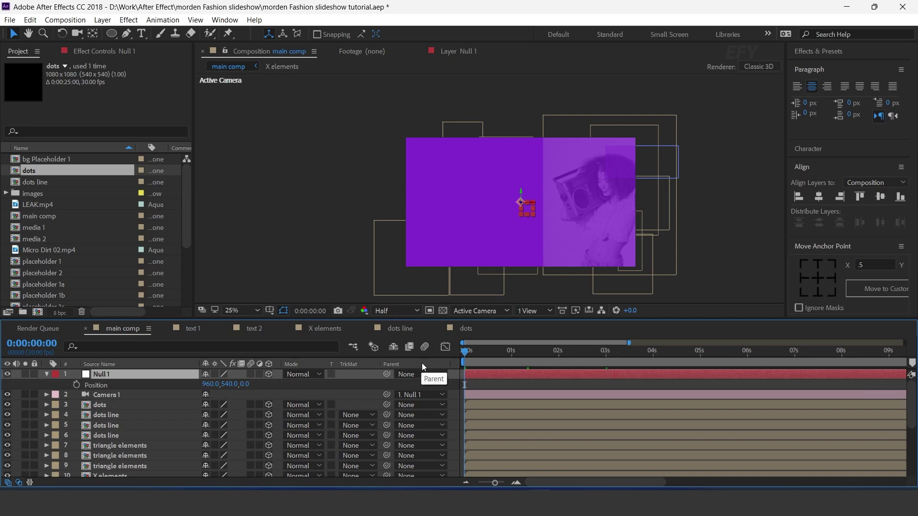
key("=")
left_click_drag(485, 352, 561, 356)
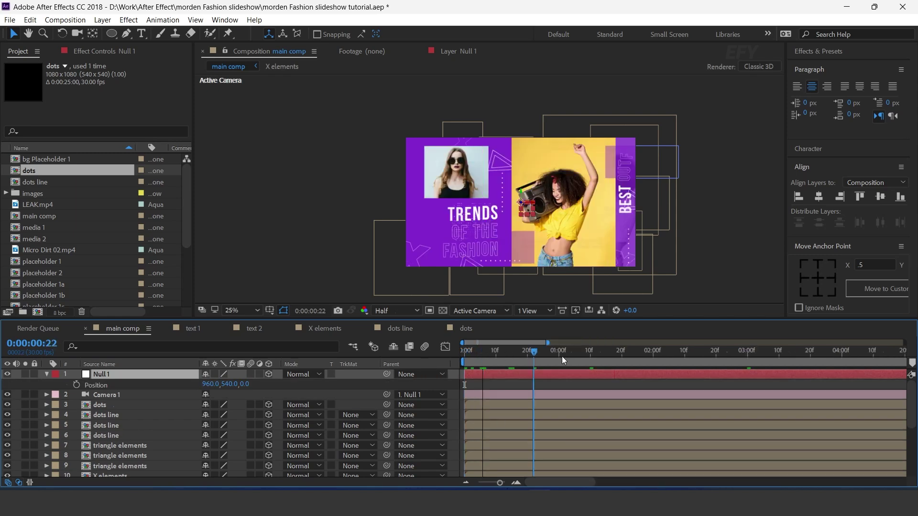
left_click(560, 356)
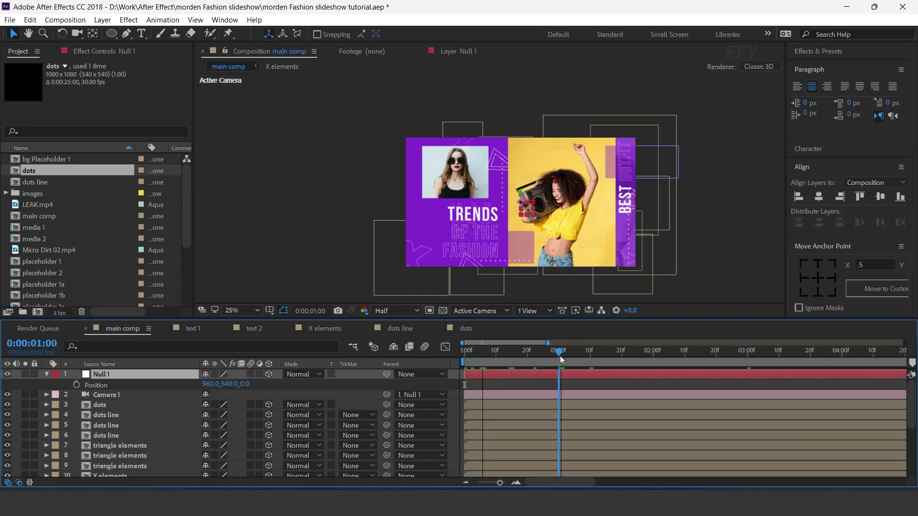
left_click(77, 384)
Keyframe the null's Position well to the left of the frame at 0:00:00:00, and preview the camera move
key("Home")
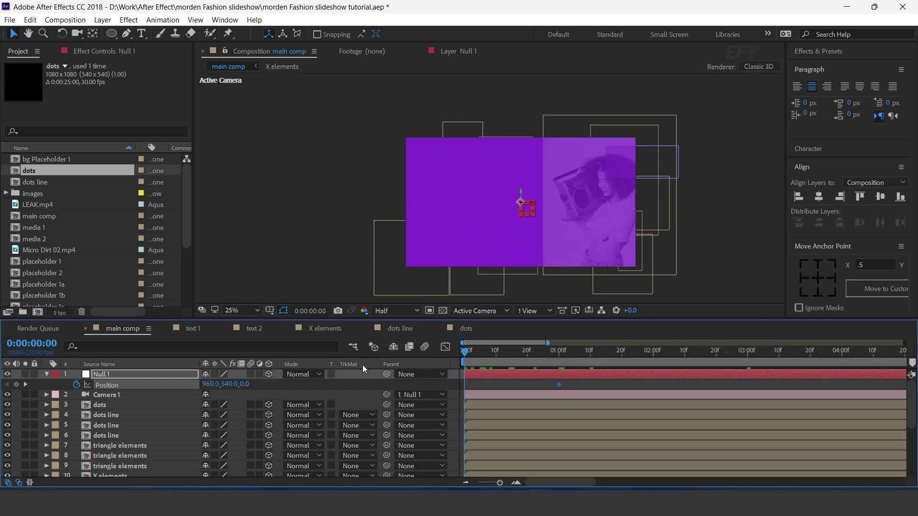
left_click_drag(204, 384, 106, 382)
key("space")
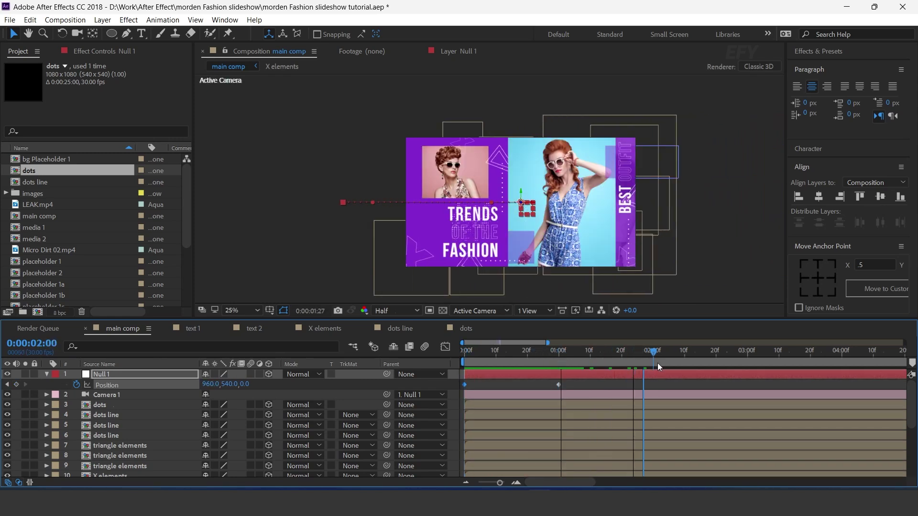
Keyframe the null's Position to hold until just after 0:00:02:00 and reach 2090, 540, 0 at 0:00:02:24, and preview the move
left_click(16, 384)
left_click_drag(687, 353, 728, 356)
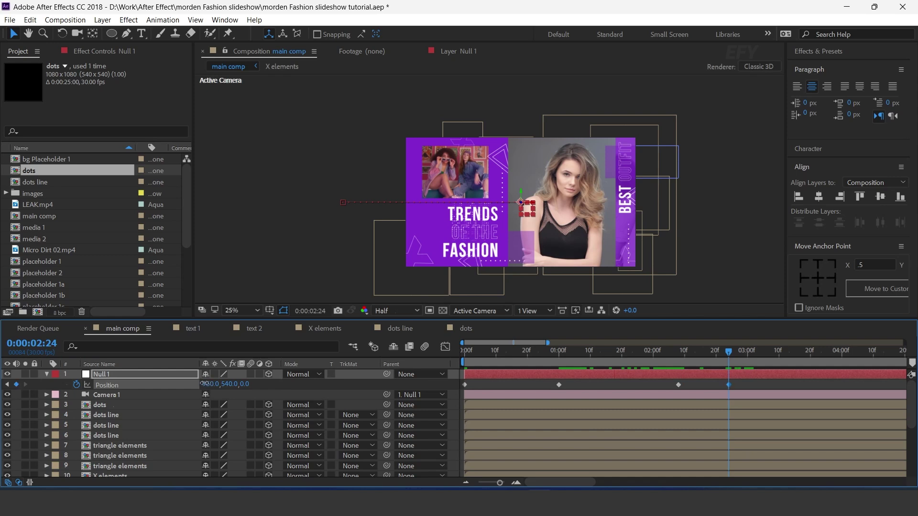
left_click_drag(203, 384, 284, 392)
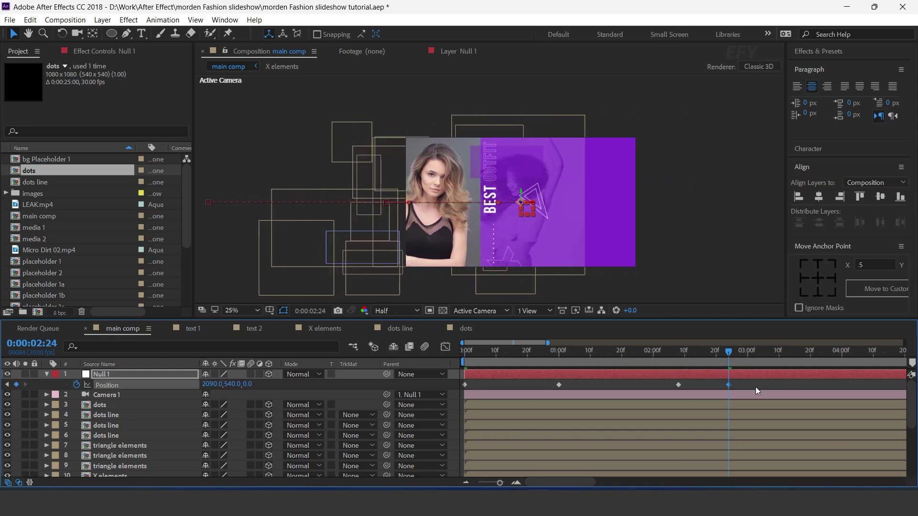
left_click_drag(736, 355, 426, 362)
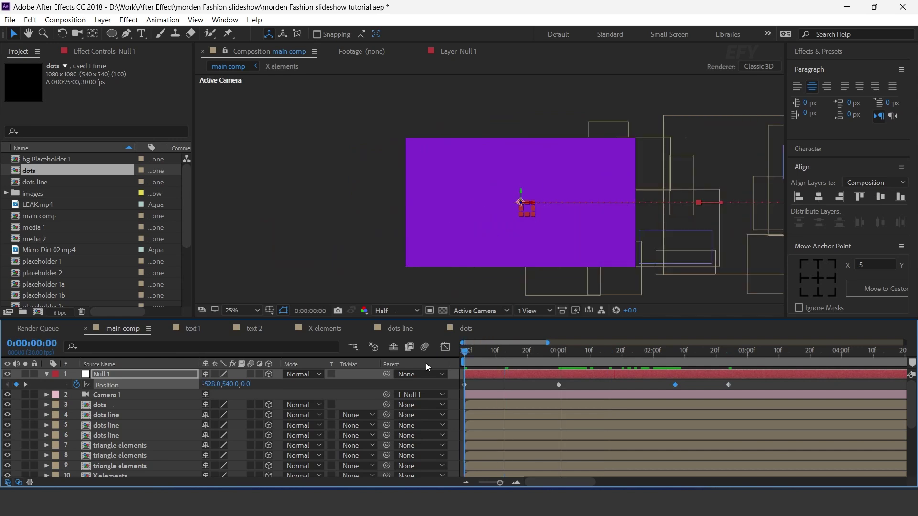
key("space")
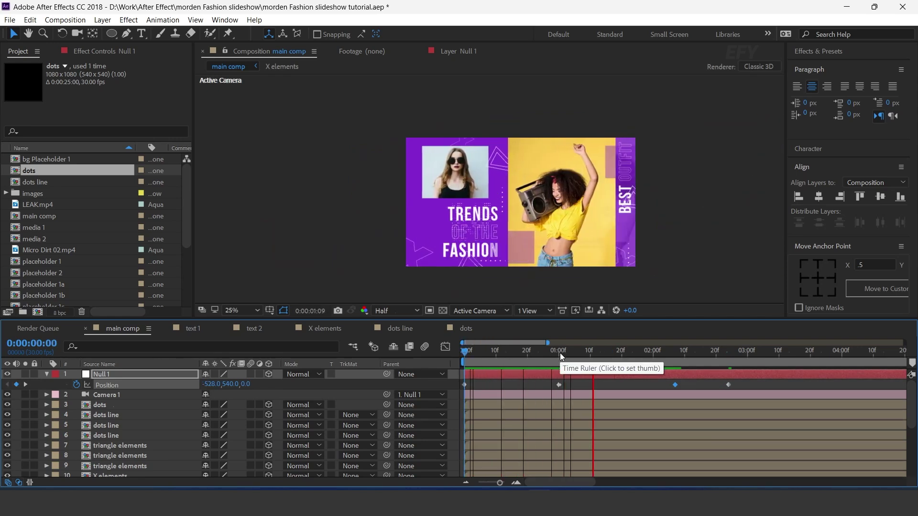
key("space")
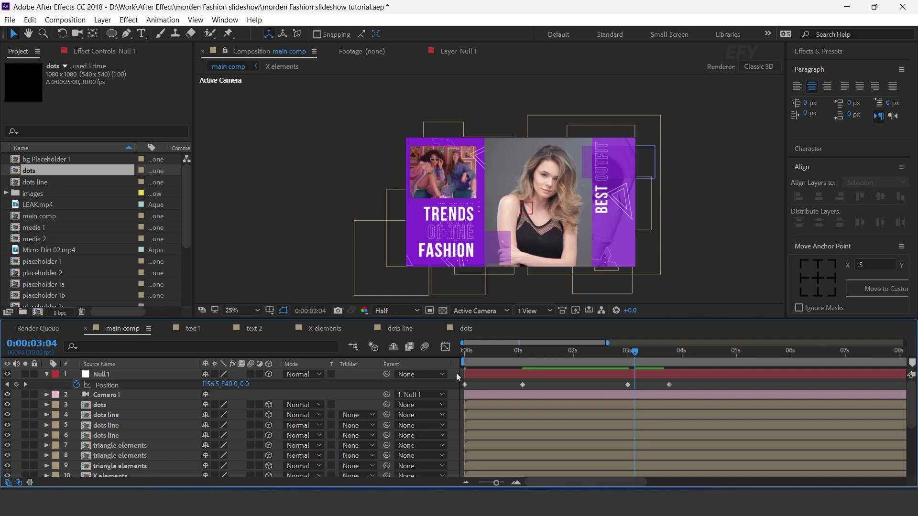
Create a second null object, parent Null 1 to it, and make the new null a 3D layer
right_click(456, 373)
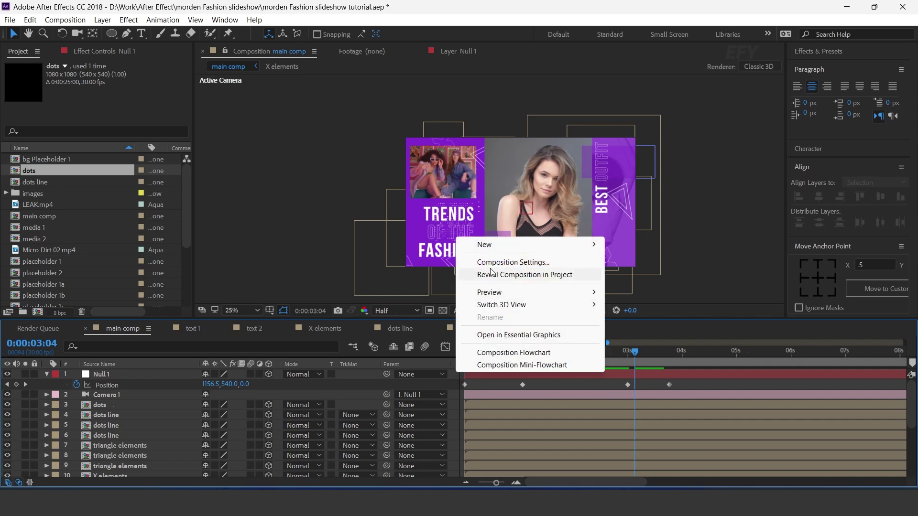
mouse_move(492, 244)
left_click(653, 312)
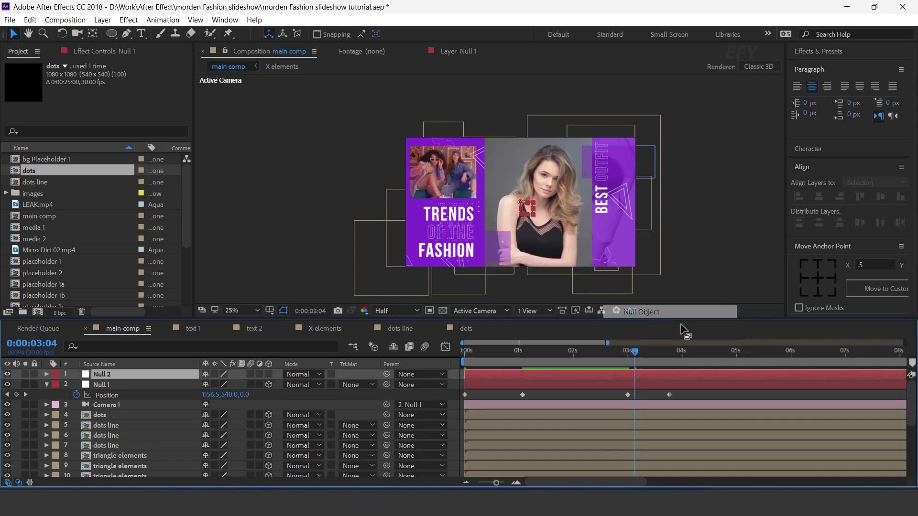
left_click(127, 384)
left_click_drag(360, 384, 115, 375)
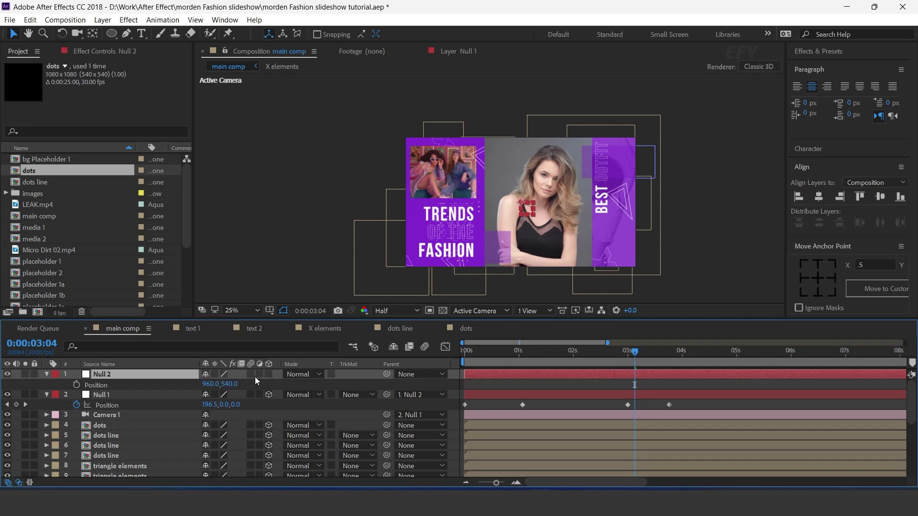
left_click(269, 374)
Keyframe Null 2's Position at 960, 540, 0 on the first frame and 1311, 540, 0 near 4 seconds, and preview
left_click_drag(473, 351, 386, 357)
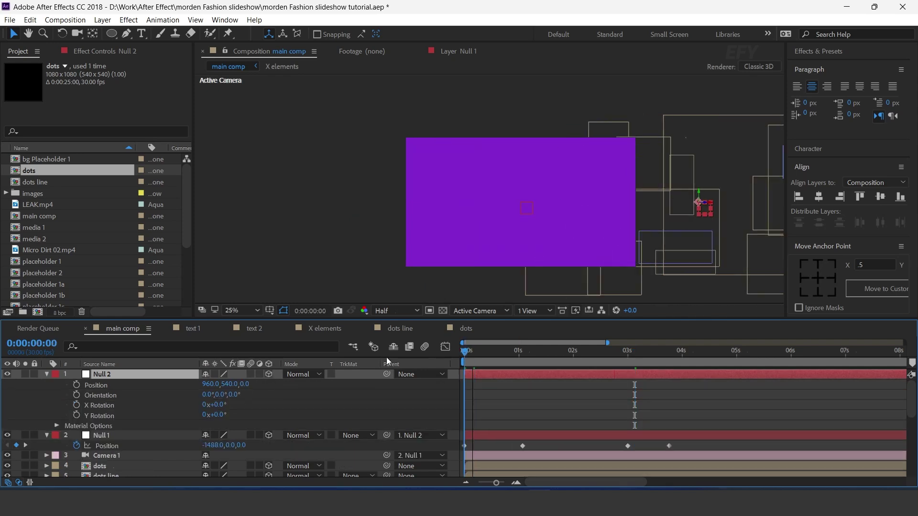
left_click(76, 385)
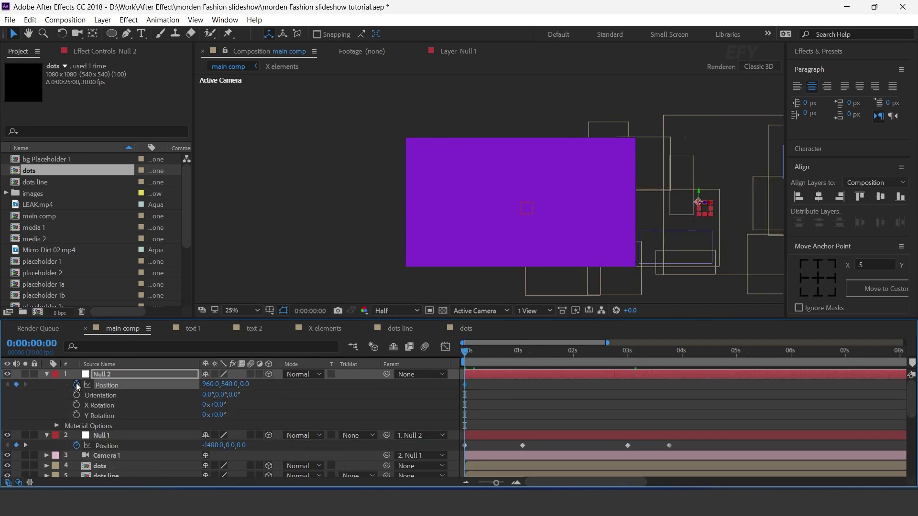
left_click_drag(470, 350, 628, 360)
left_click_drag(202, 386, 424, 390)
left_click_drag(627, 384, 680, 383)
key("space")
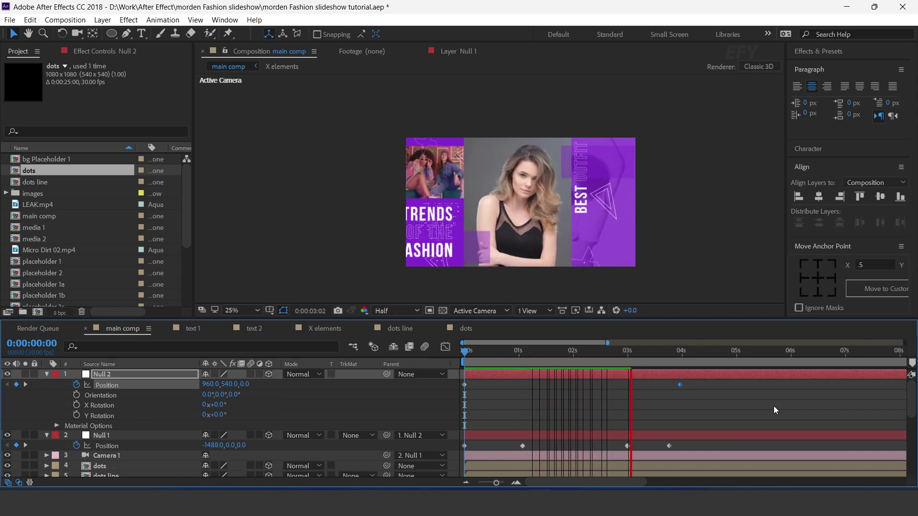
Apply Easy Ease to all Position keyframes of Null 1 and Null 2, and preview the animation
left_click_drag(661, 357, 429, 449)
key("Home")
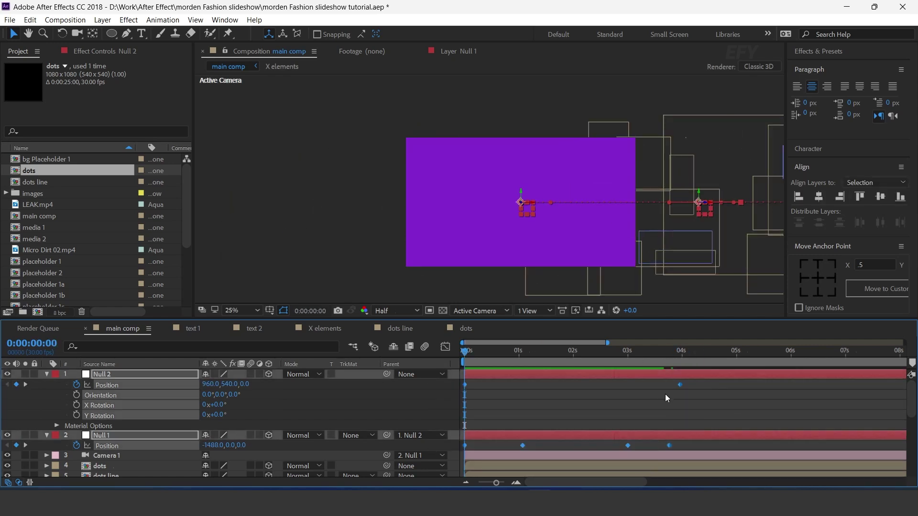
right_click(679, 384)
mouse_move(684, 376)
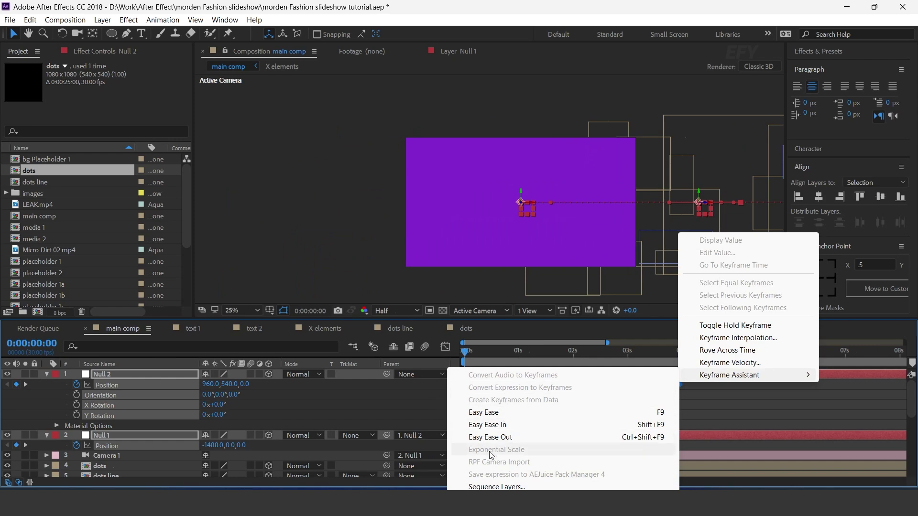
left_click(493, 412)
key("space")
Reshape the speed graph of Null 1's first move to peak early with a long slow-down, and preview it
left_click(446, 347)
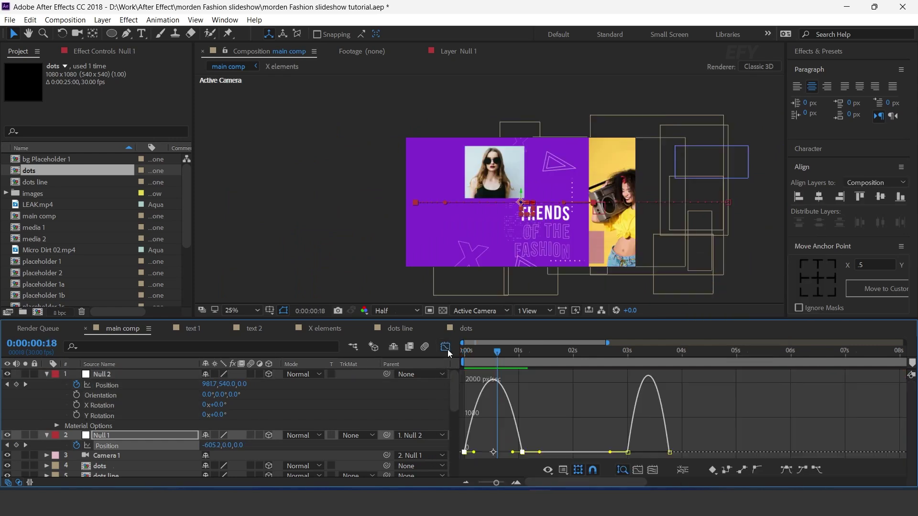
left_click(515, 482)
left_click_drag(561, 452, 536, 452)
left_click(465, 352)
key("space")
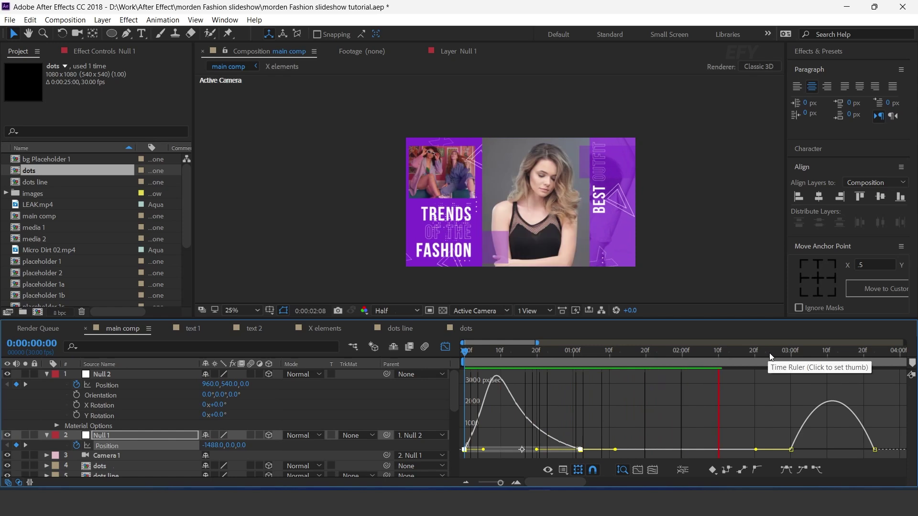
Lengthen the ease out of Null 1's third Position keyframe so the second move peaks late, and preview it
left_click(769, 356)
left_click(791, 450)
left_click_drag(805, 450, 821, 451)
left_click(759, 353)
key("space")
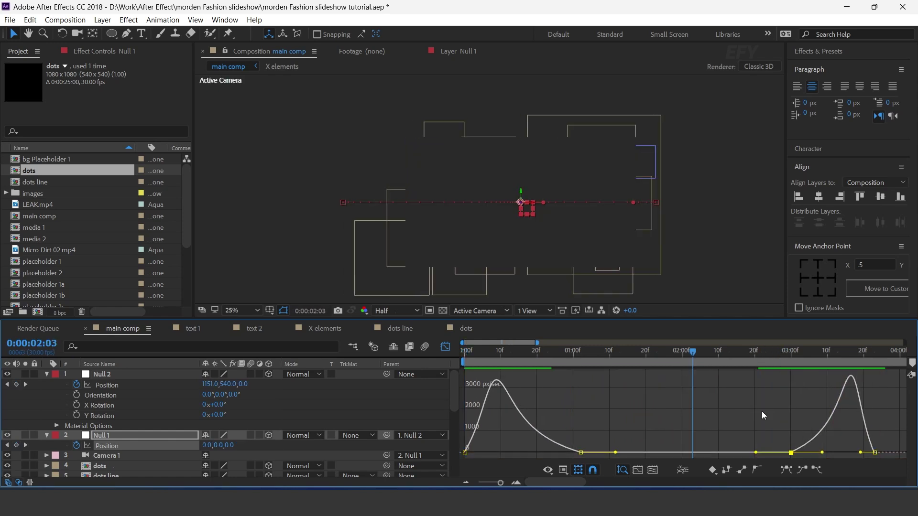
Rebalance the speed handles of Null 1's second move into a gentler, nearly symmetrical peak, and preview the move
left_click(769, 354)
left_click_drag(822, 452, 812, 453)
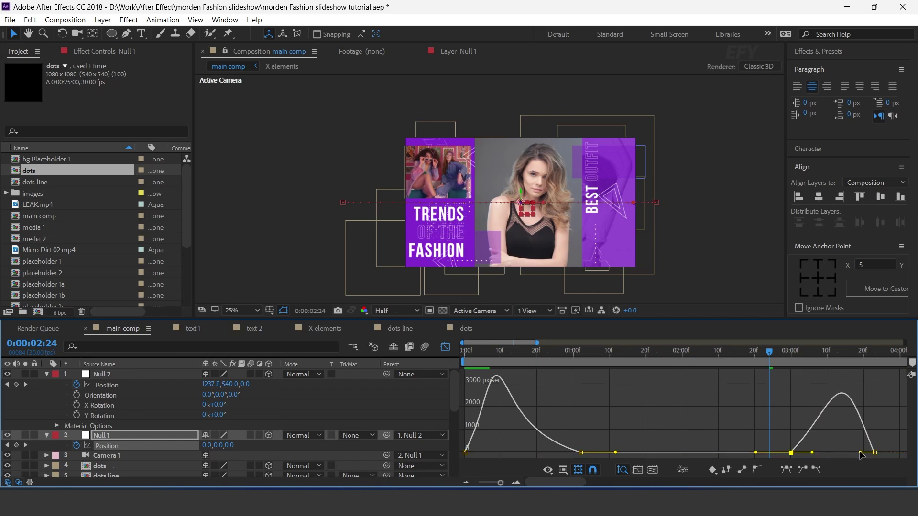
left_click(765, 353)
key("space")
left_click(780, 353)
key("space")
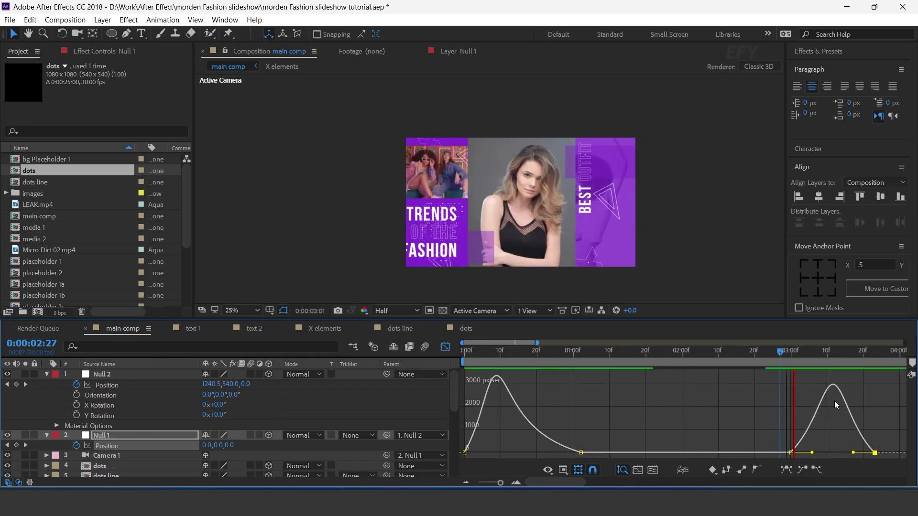
key("space")
left_click_drag(626, 452, 581, 452)
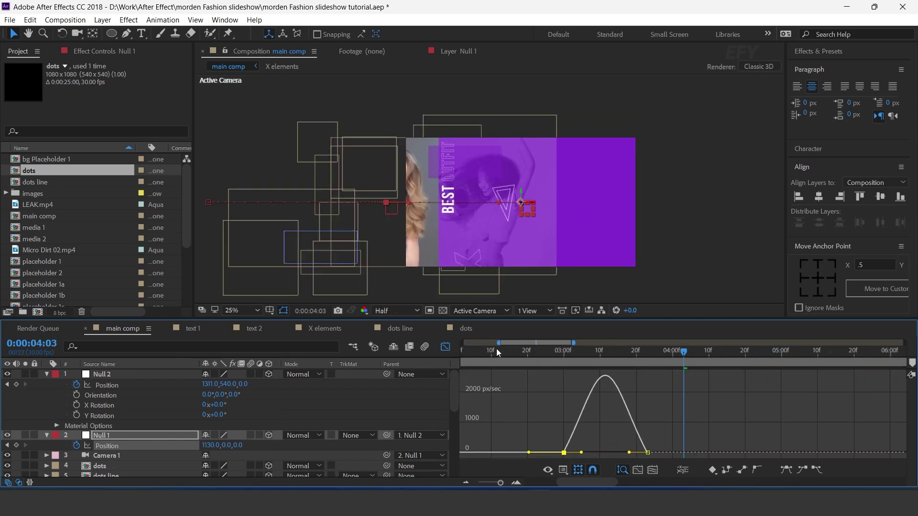
left_click(494, 352)
key("space")
key("space")
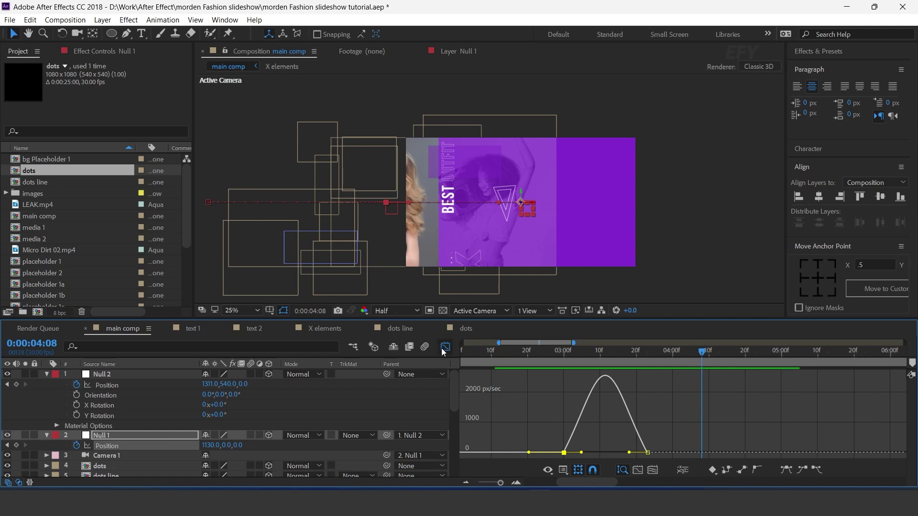
Move Null 2's final Position keyframe to shortly after 5 seconds, apply Easy Ease to it, and preview
left_click(442, 349)
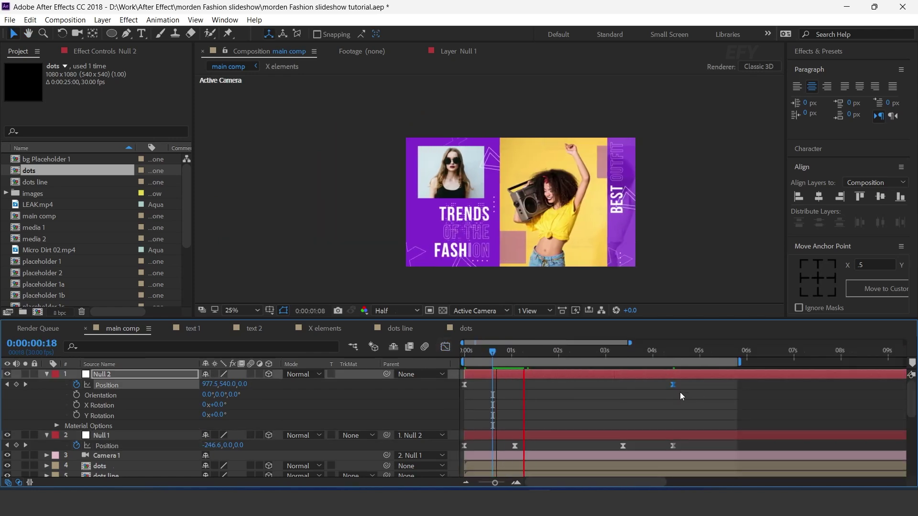
left_click_drag(672, 384, 705, 386)
key("F9")
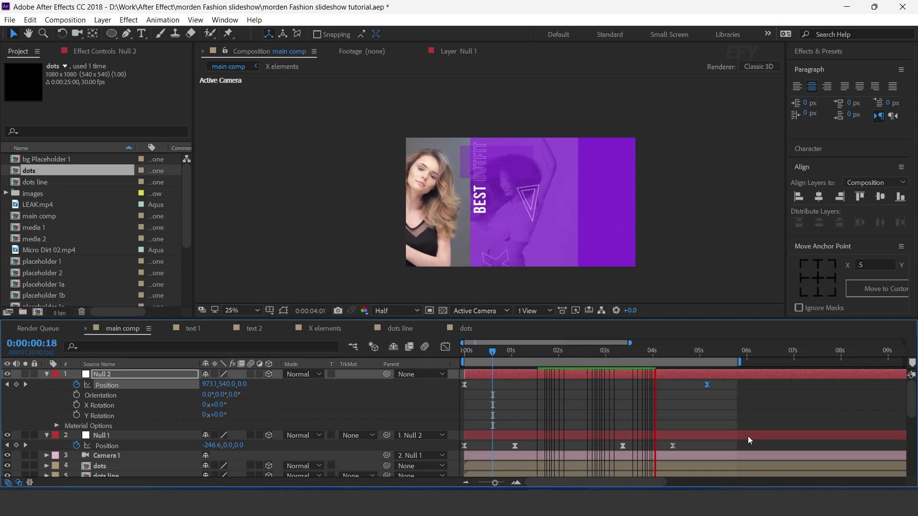
key("space")
Collapse both null layers and enable motion blur for the media 1 and media 2 layers and for the composition
left_click(47, 374)
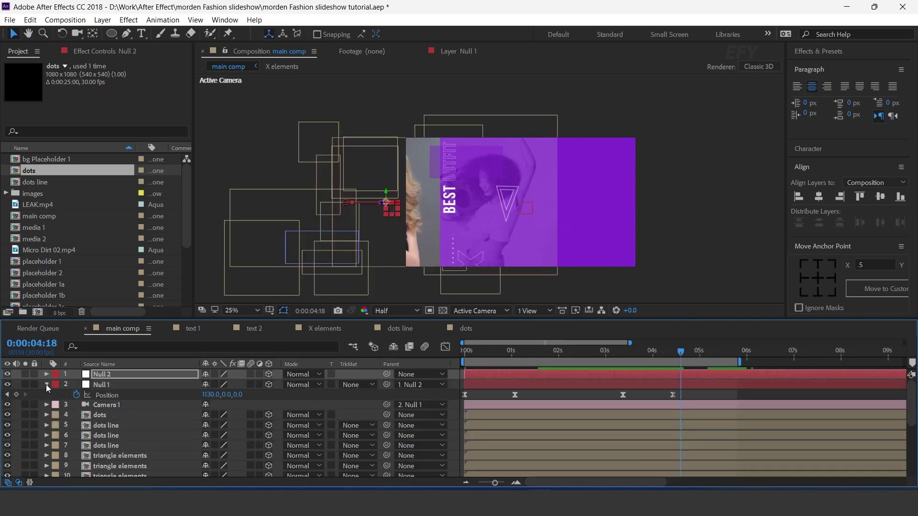
left_click(46, 384)
key("F2")
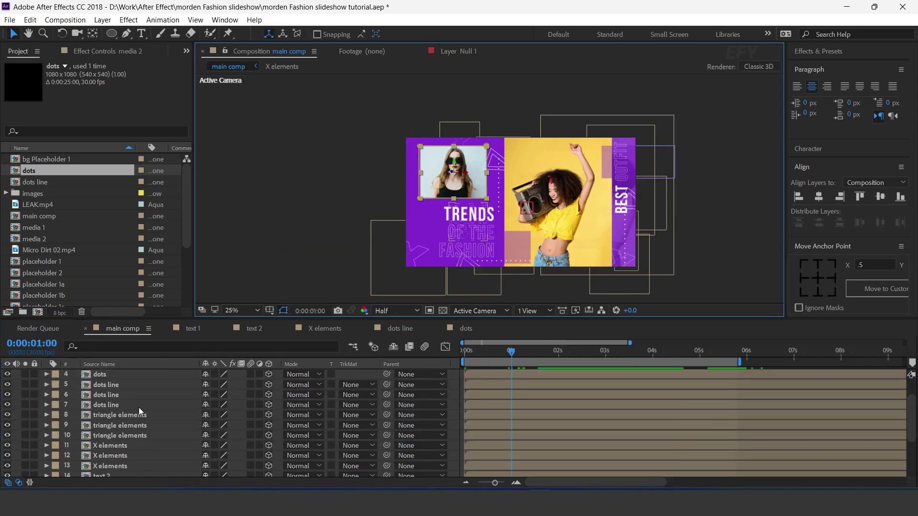
scroll(139, 416, "down", 3)
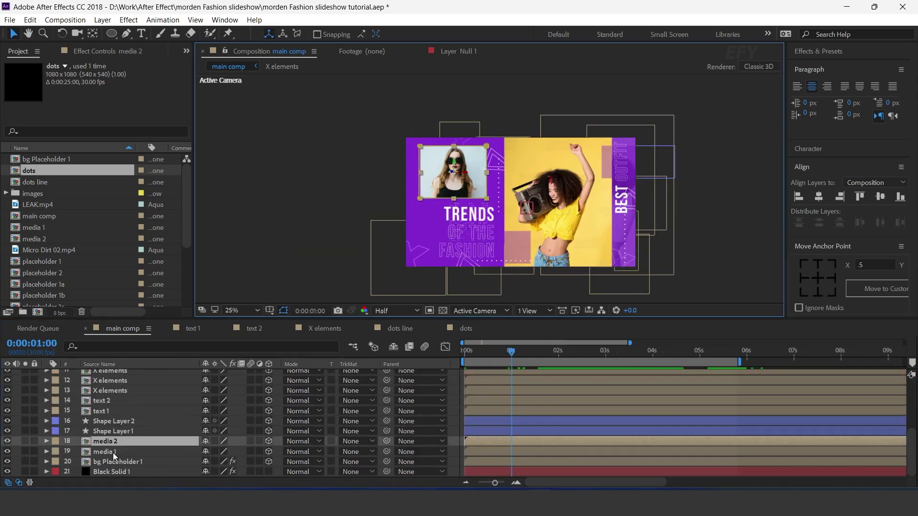
left_click(113, 452, "shift")
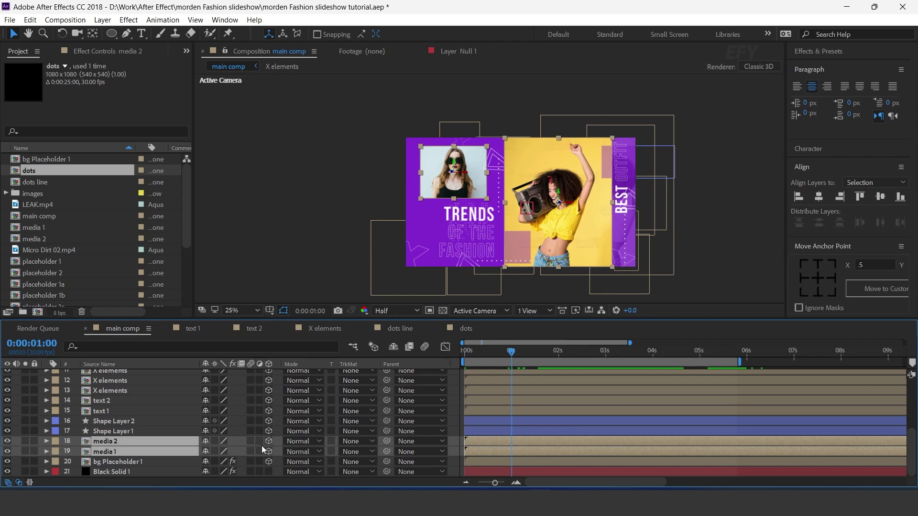
left_click(251, 441)
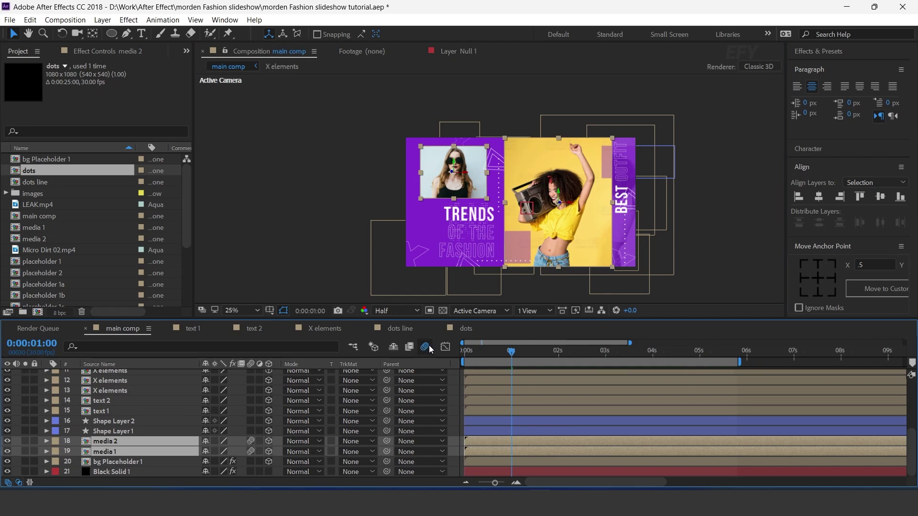
left_click(454, 380)
scroll(459, 408, "up", 5)
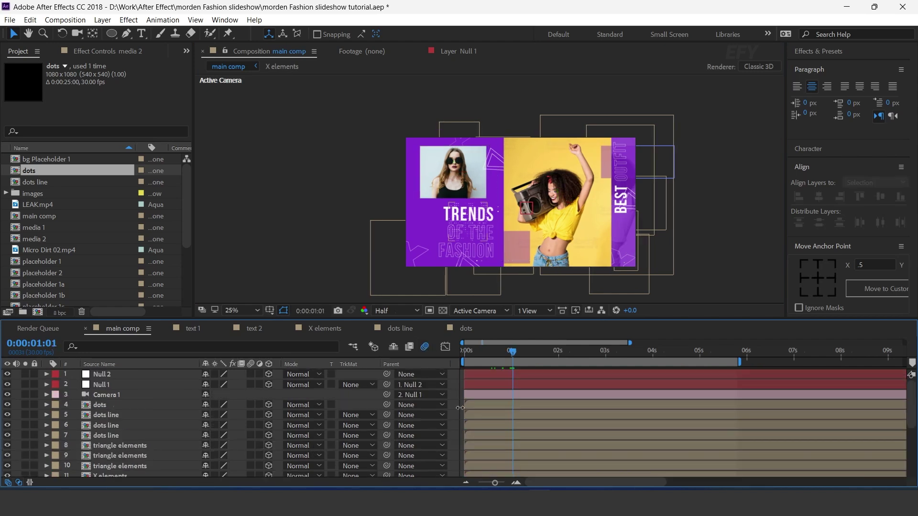
Add Micro Dirt 02.mp4 at the top of the main comp and set its blending mode to Screen
left_click(45, 252)
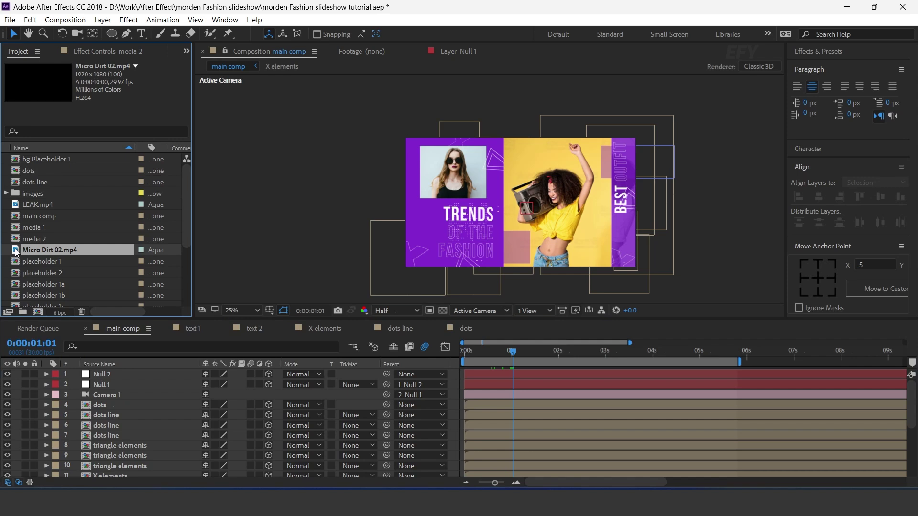
left_click_drag(100, 361, 111, 375)
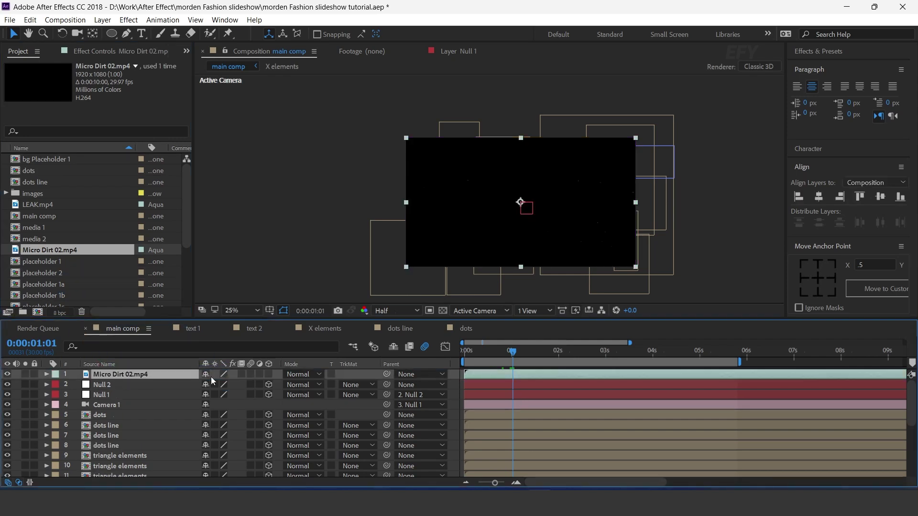
left_click(320, 373)
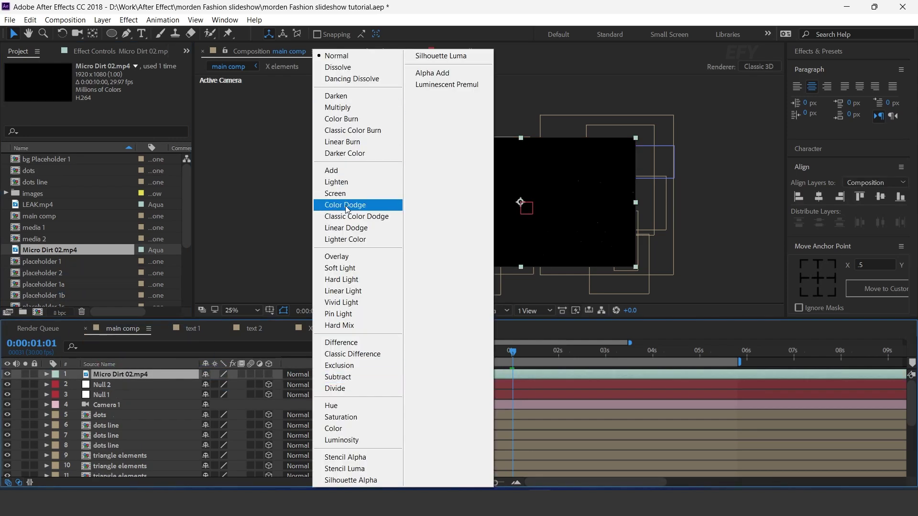
left_click(339, 193)
Add LEAK.mp4 above the other layers, set its blending mode to Screen, and check the look at 0:00:02:04
left_click_drag(37, 206, 114, 372)
left_click(305, 374)
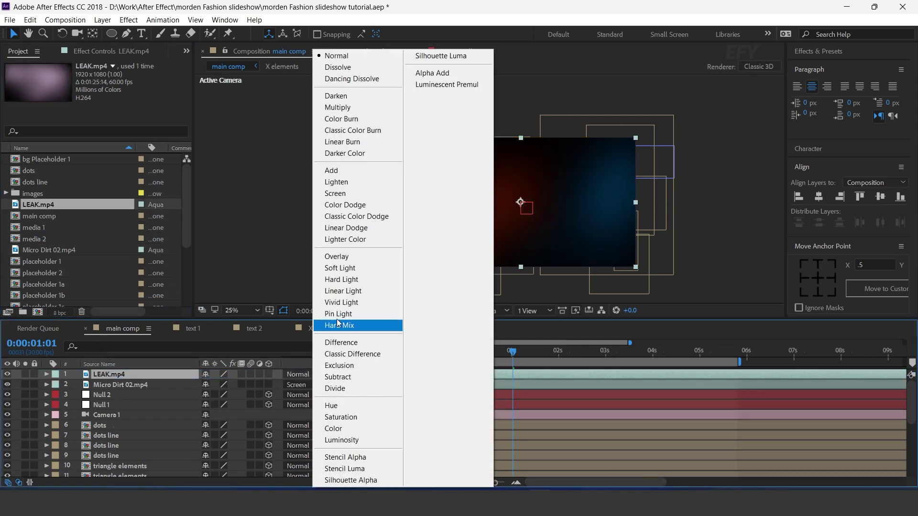
left_click(346, 193)
left_click_drag(520, 351, 564, 352)
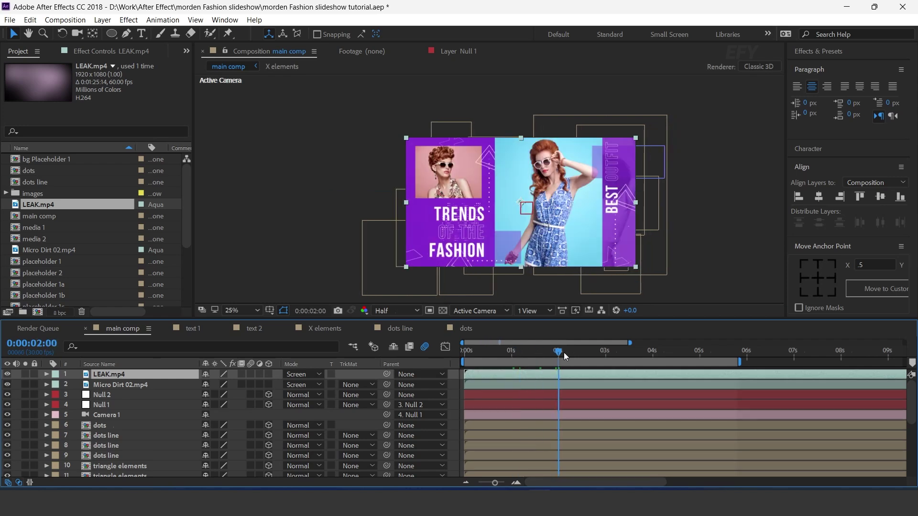
Create an adjustment layer at the top of the layer stack and apply the Curves effect to it
right_click(451, 375)
mouse_move(487, 244)
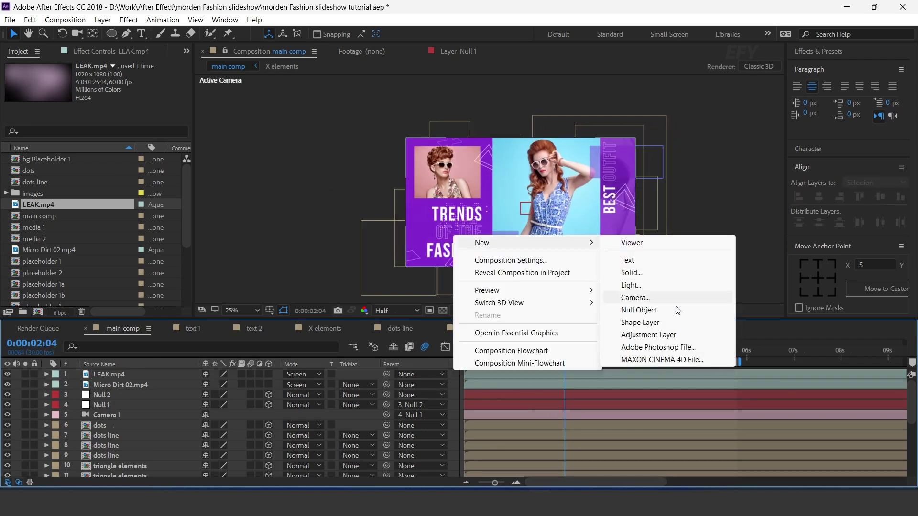
left_click(670, 334)
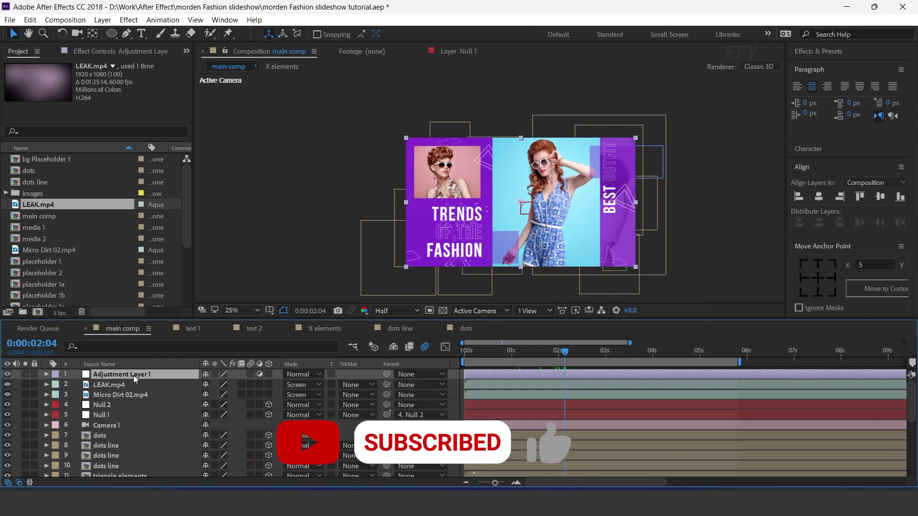
key("ctrl+space")
type("cu")
key("Return")
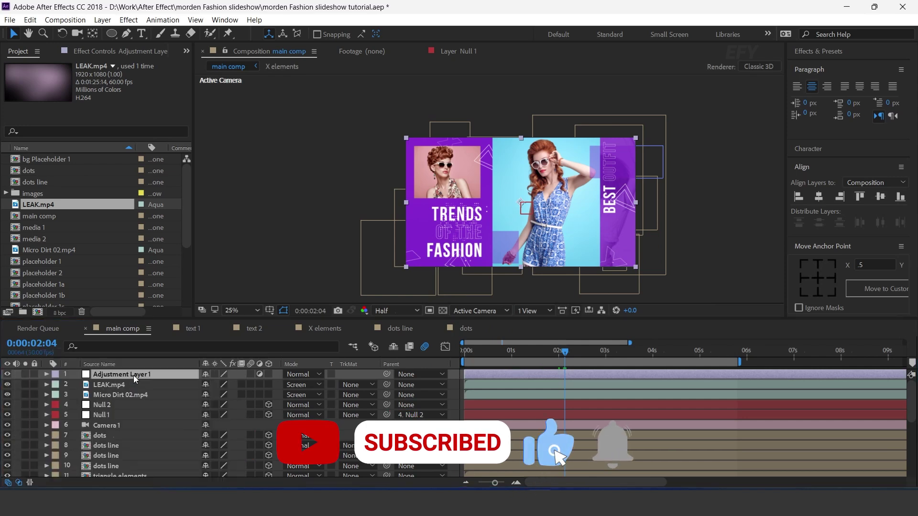
Shift the shadow ends of the Red and Green curves slightly inward to deepen those channels' shadows
left_click(132, 84)
left_click(134, 110)
left_click_drag(35, 267, 41, 270)
left_click(132, 86)
left_click(134, 123)
Raise the shadow end of the Blue curve while viewing 0:00:03:11, and return to the Green curve to check its shadow point
left_click(141, 86)
left_click(135, 137)
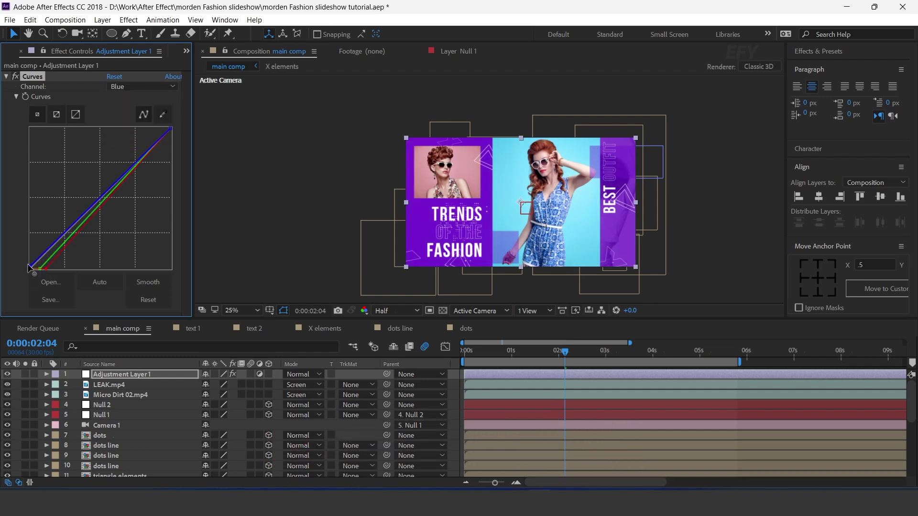
left_click_drag(564, 352, 623, 356)
key("period")
left_click_drag(30, 258, 30, 253)
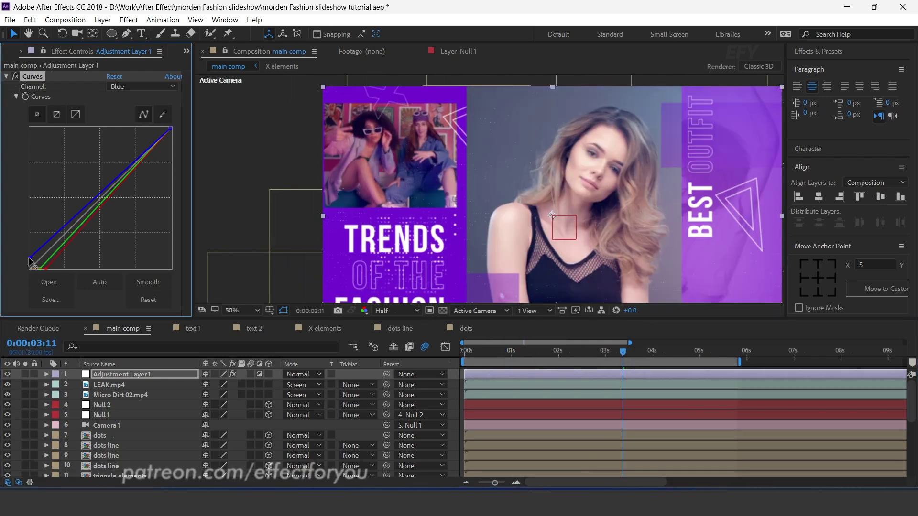
key("ctrl+z")
left_click(140, 87)
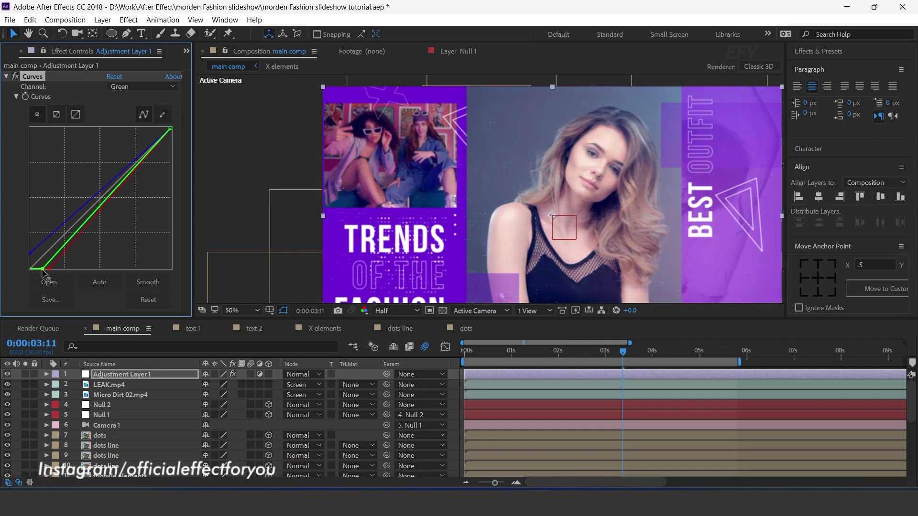
Create a second adjustment layer, apply the Sharpen effect to it, and set the Sharpen Amount to 20
right_click(454, 377)
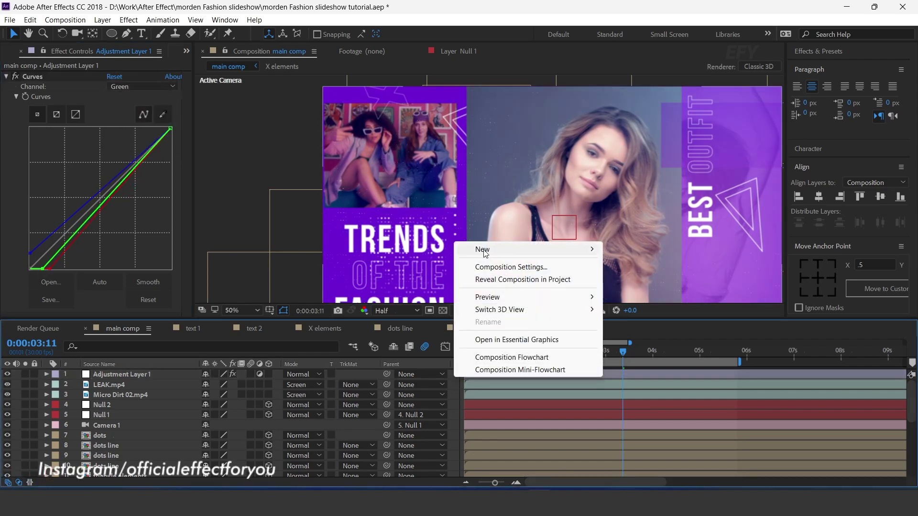
mouse_move(483, 249)
left_click(667, 342)
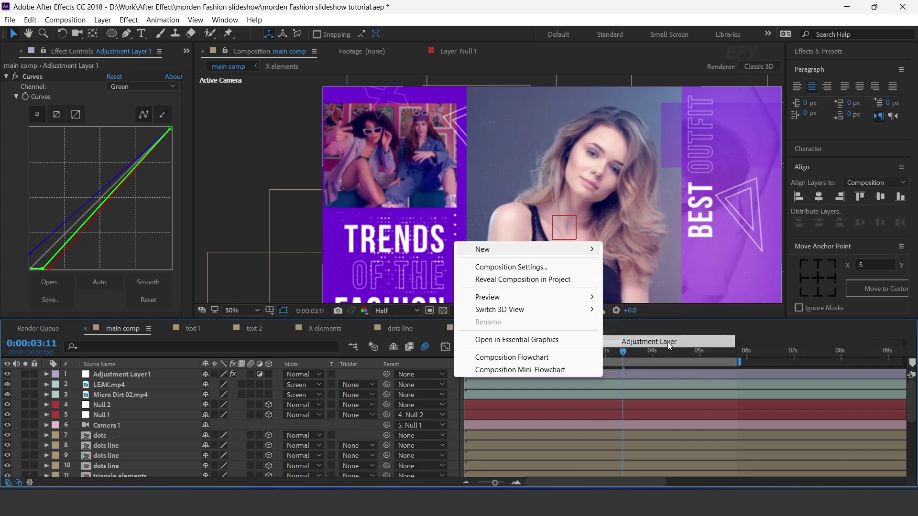
key("ctrl+space")
type("sh")
key("Return")
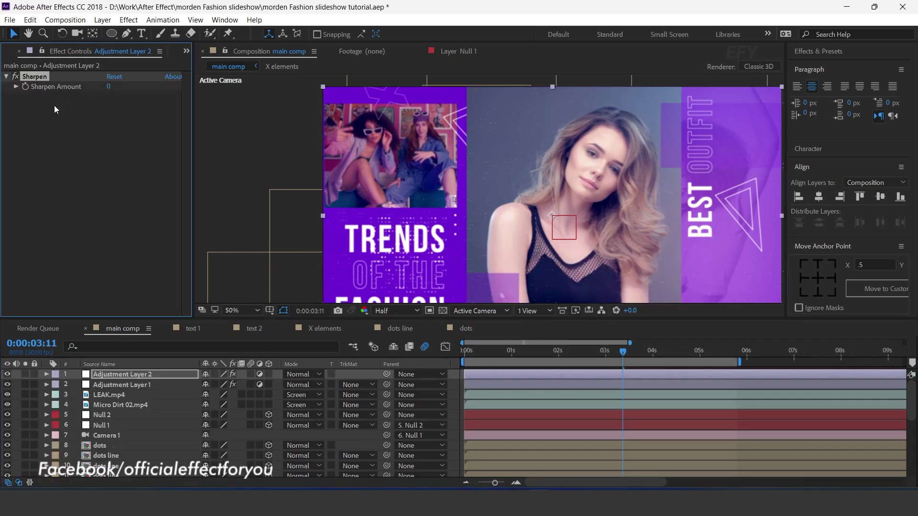
left_click_drag(117, 85, 118, 85)
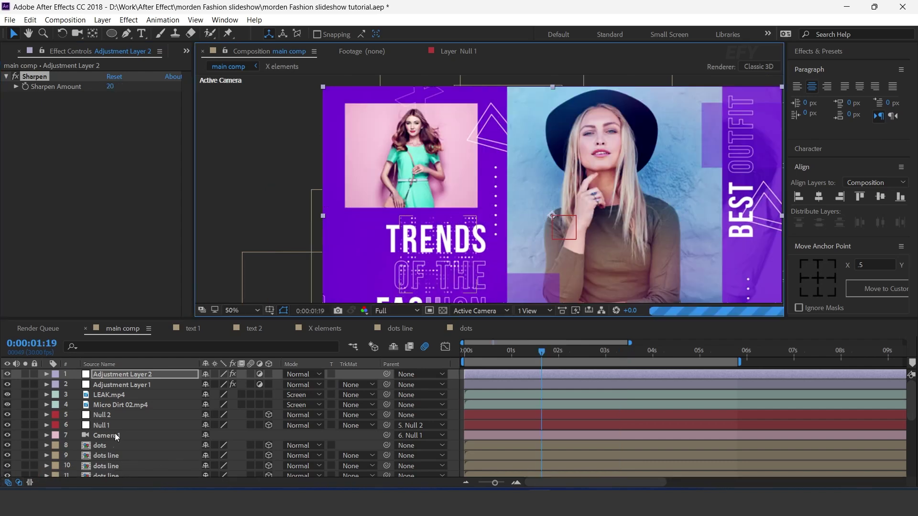
Expand Camera 1's camera options and set its focus distance to 1866 pixels, checking the sharpness on the model's face
left_click(114, 435)
left_click(47, 435)
left_click(55, 456)
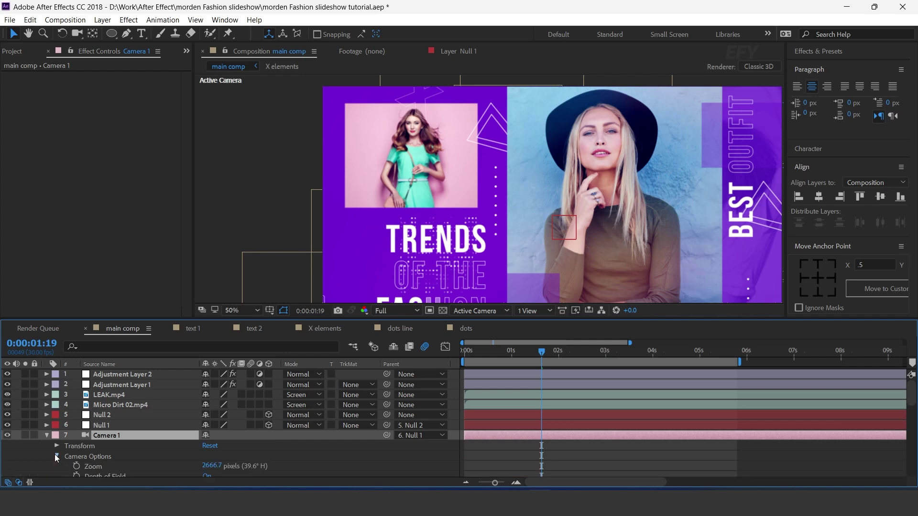
scroll(67, 450, "down", 3)
left_click(112, 402)
key("slash")
left_click(210, 405)
type("1500.0")
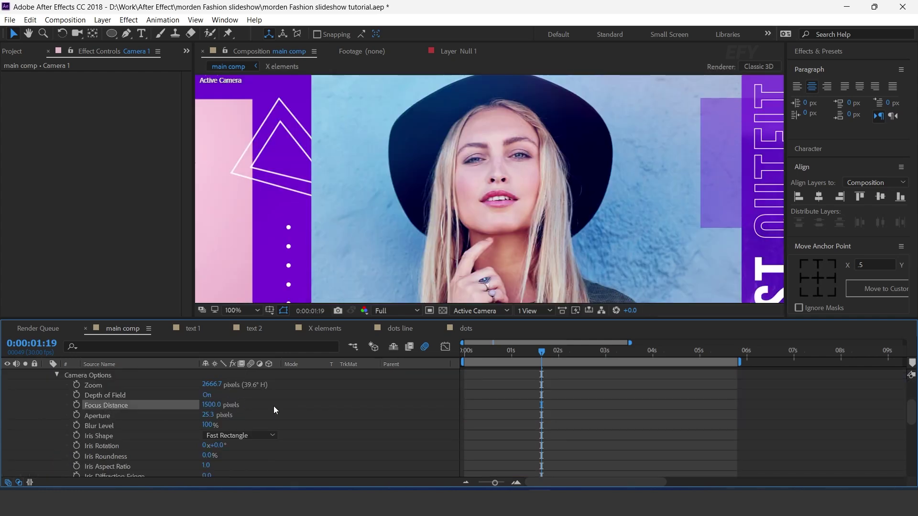
key("period")
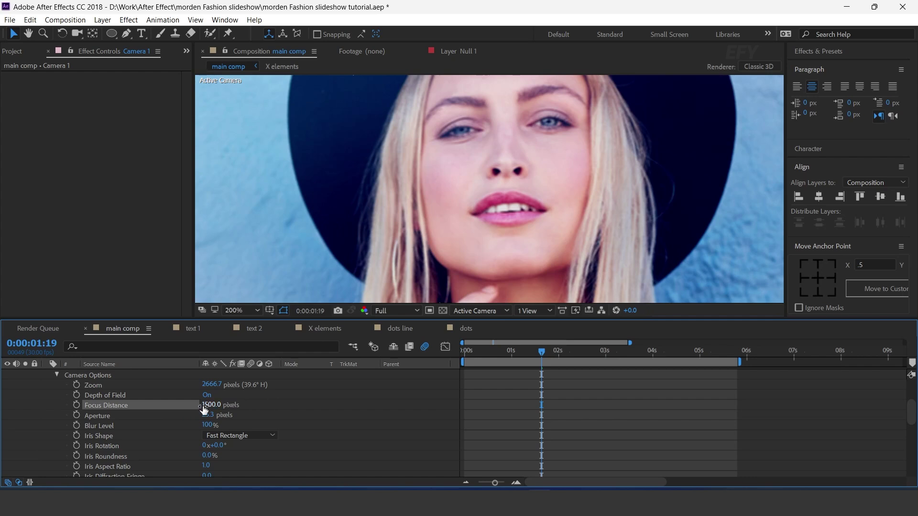
left_click_drag(378, 410, 426, 412)
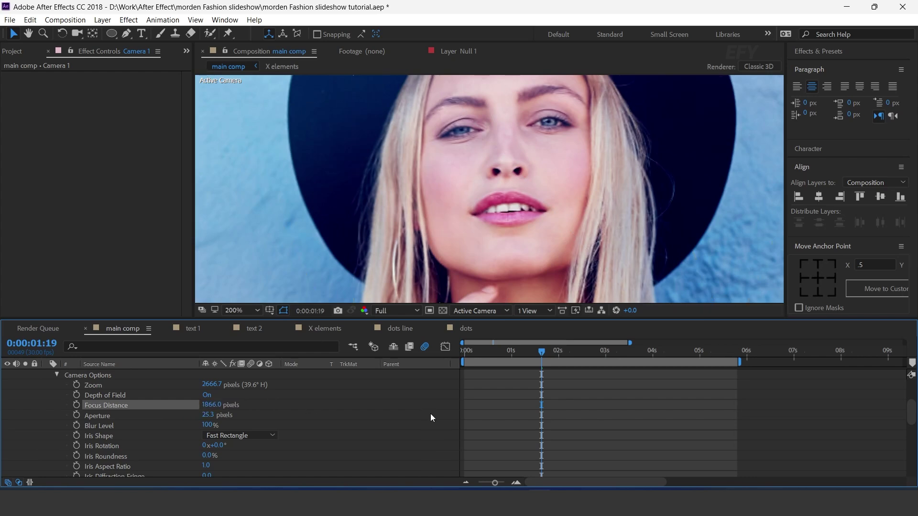
key("comma")
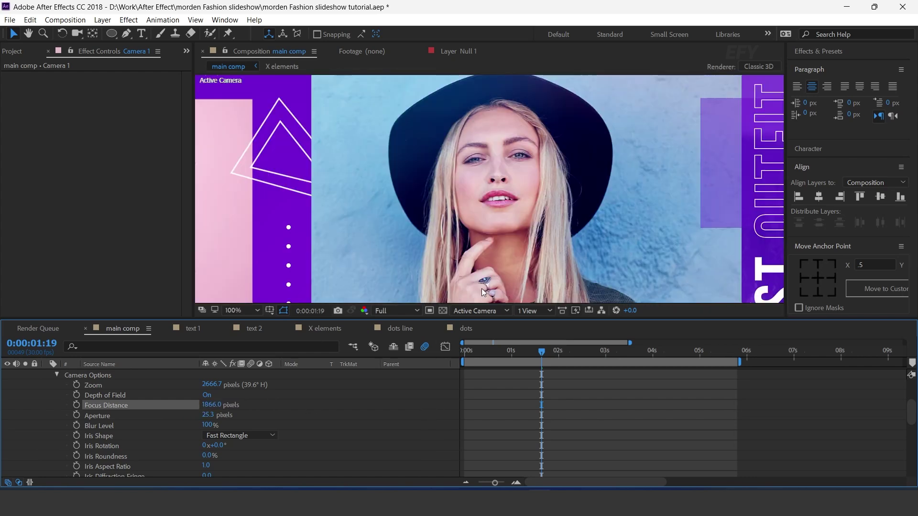
key("comma")
Delay the text 1 layer to start at about half a second and the text 2 layer at about one second
scroll(61, 416, "up", 3)
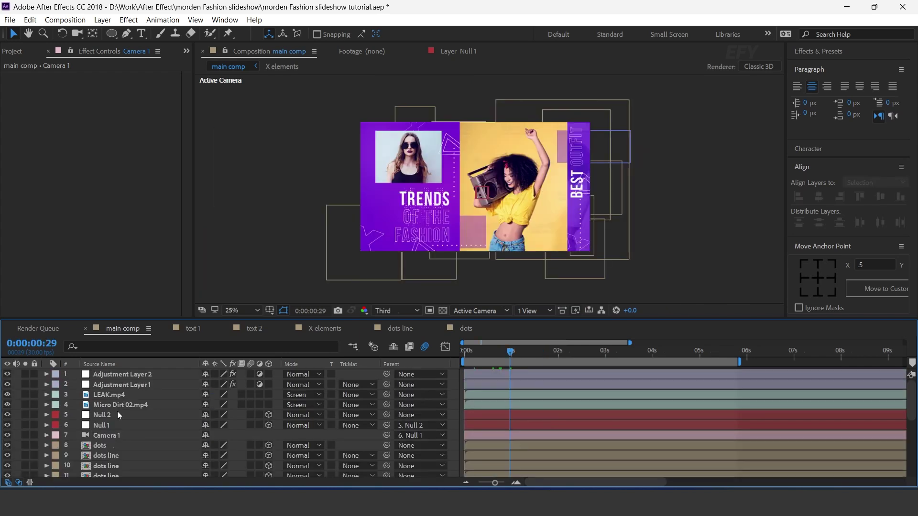
scroll(117, 411, "down", 5)
scroll(118, 412, "down", 2)
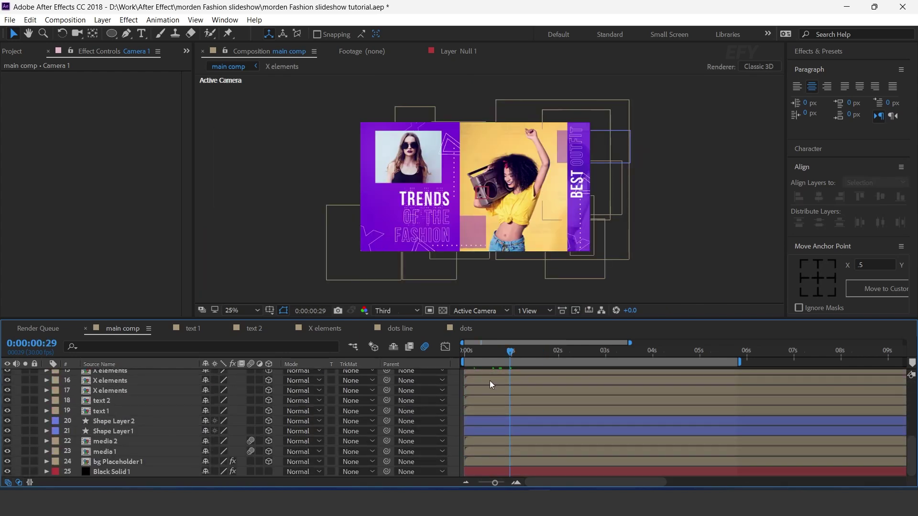
left_click_drag(472, 351, 501, 353)
left_click(475, 410)
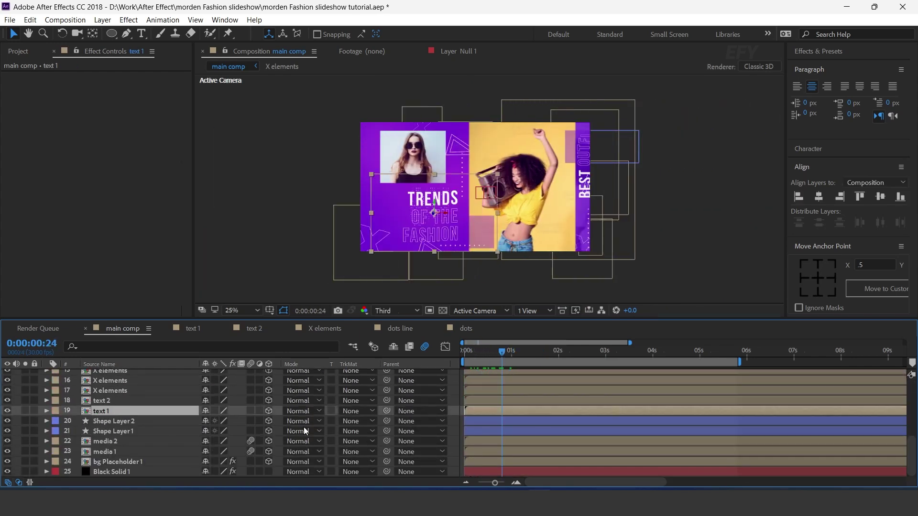
left_click(114, 405, "shift")
left_click_drag(471, 411, 511, 411)
left_click(487, 404)
left_click_drag(475, 350, 514, 353)
left_click_drag(519, 410, 536, 400)
Preview the main comp from the beginning and check the frame at 0:00:02:25
left_click_drag(486, 354, 462, 354)
key("space")
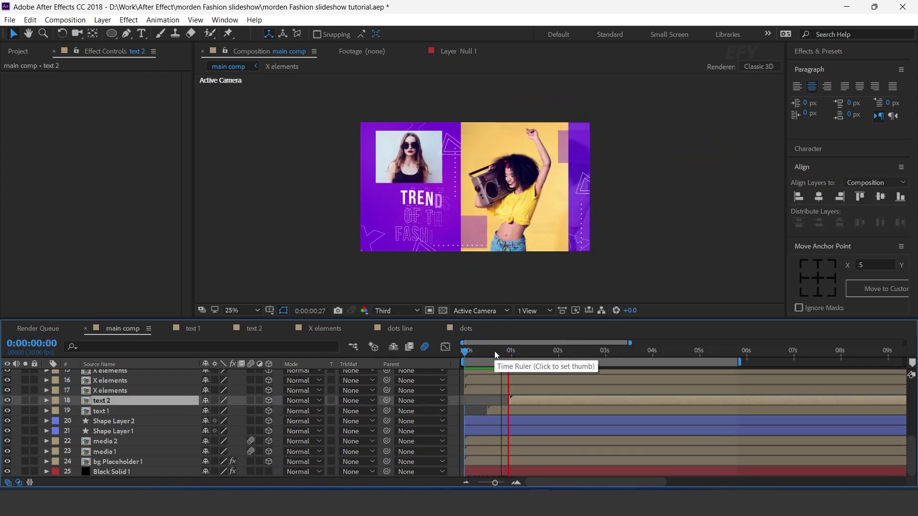
left_click(469, 352)
key("space")
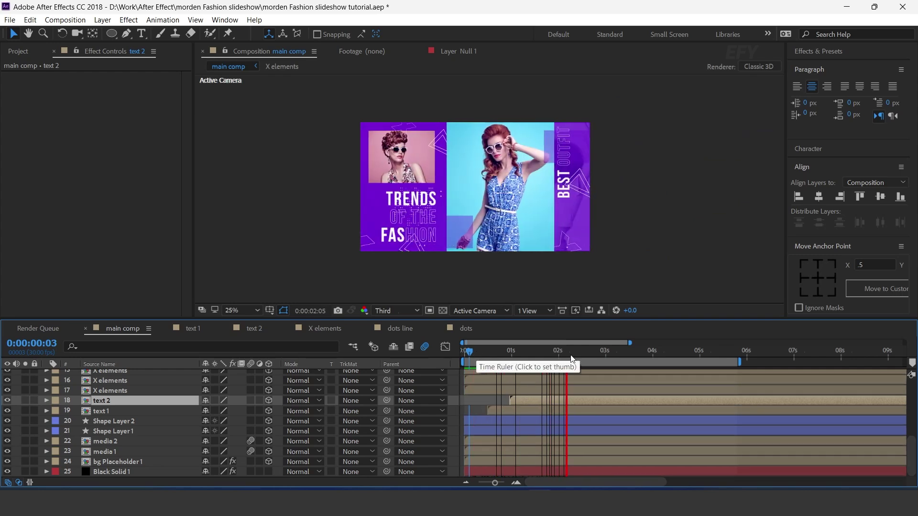
left_click(598, 352)
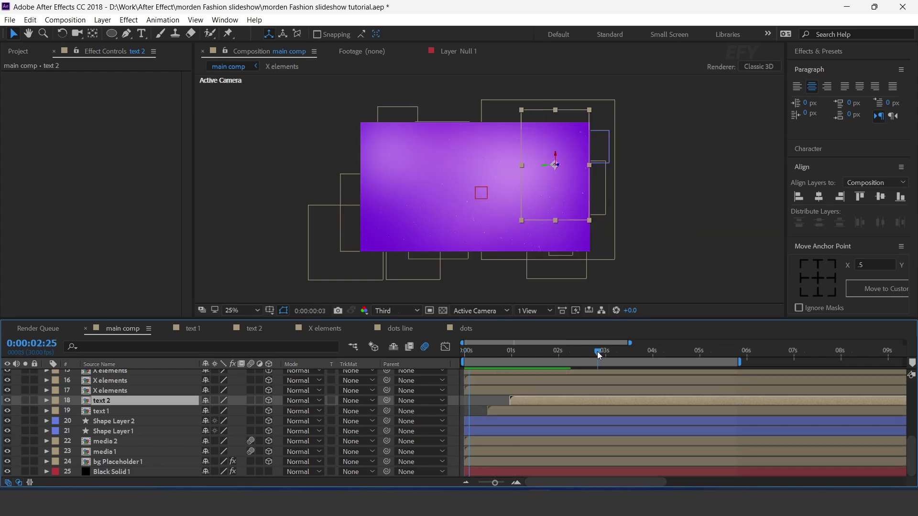
left_click(454, 395)
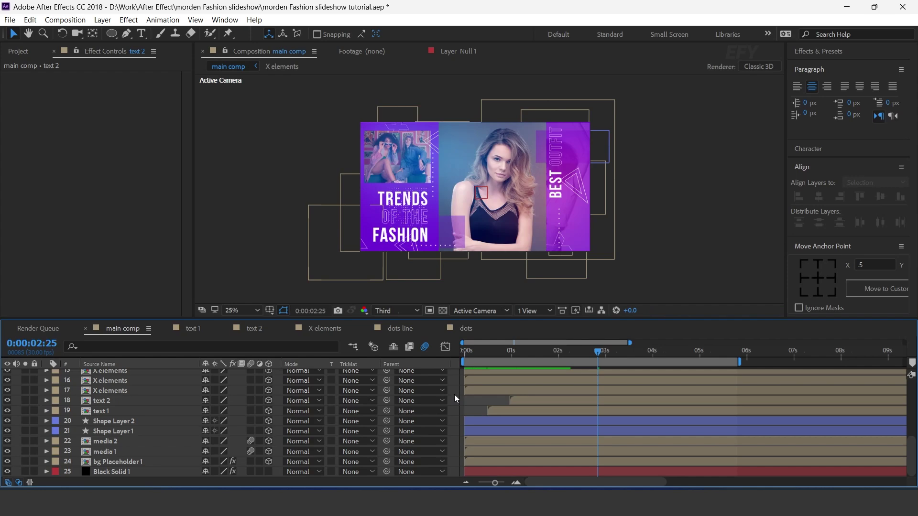